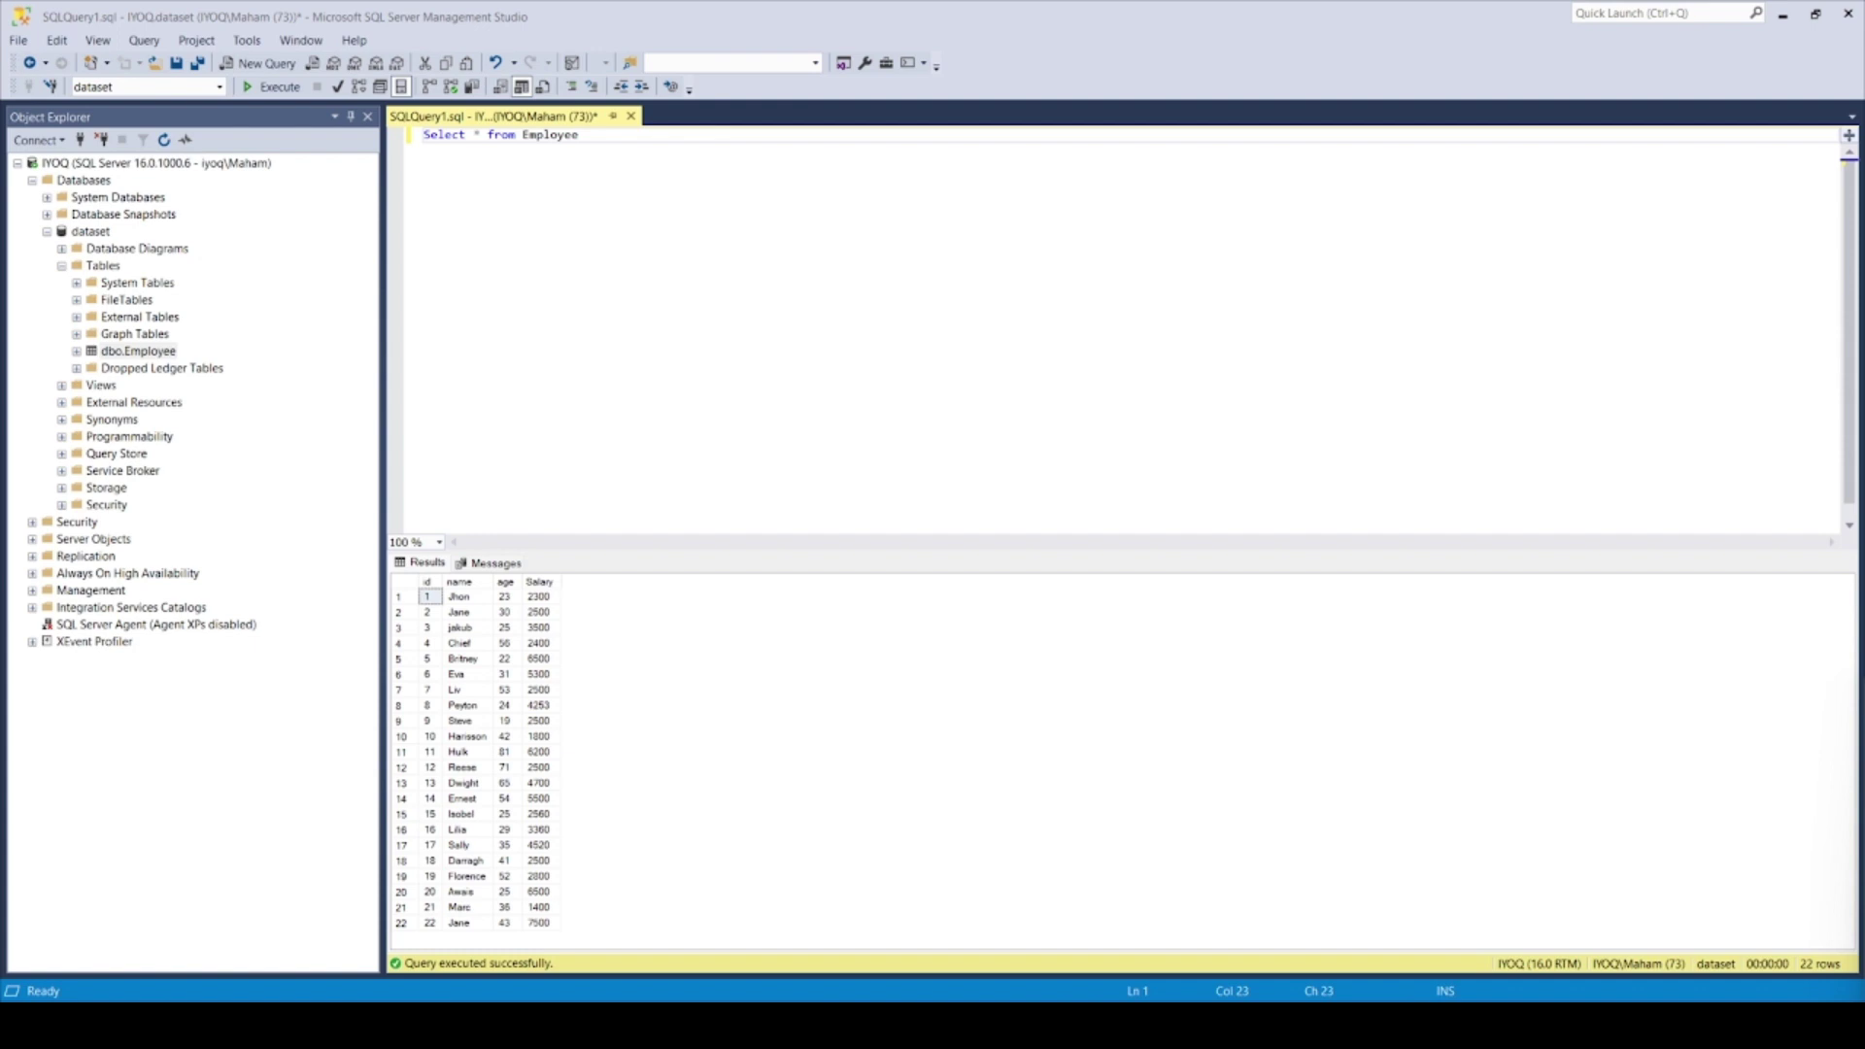
- Show all 22 Employee rows (id, name, age, Salary) in SQL Server Management Studio
right_click(1741, 175)
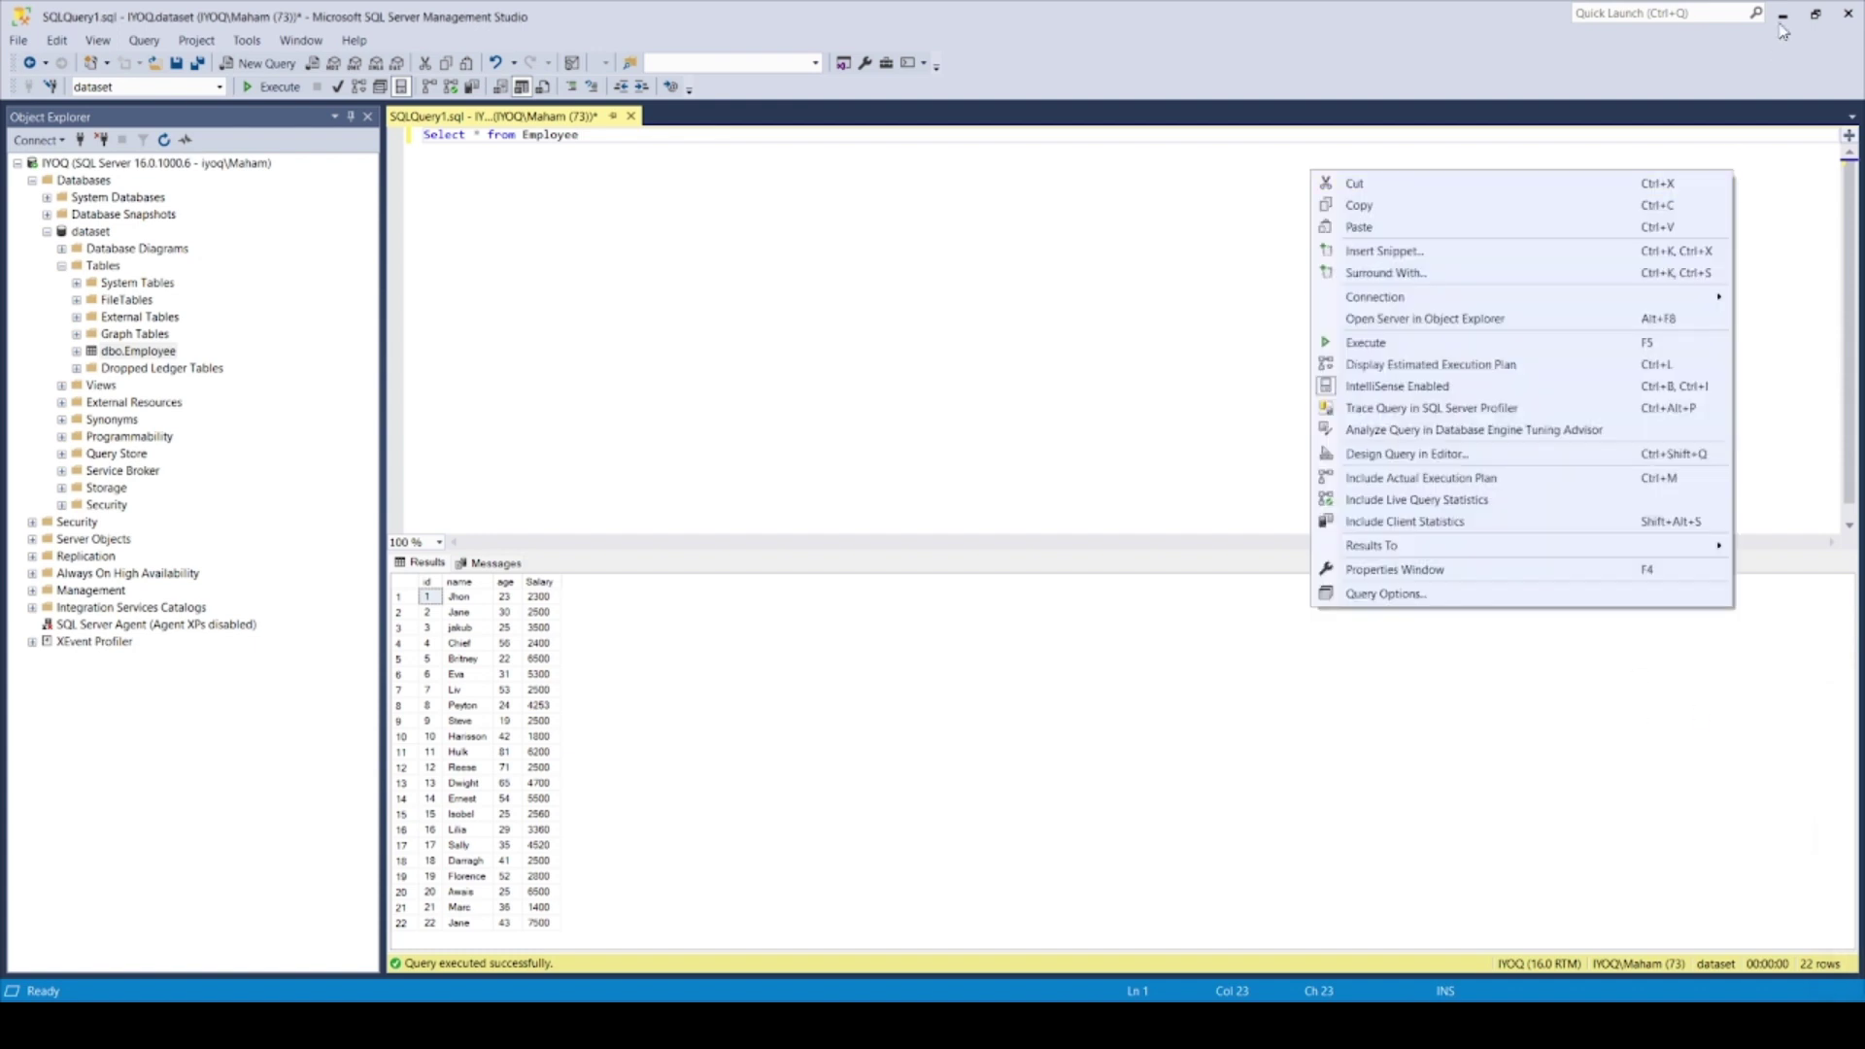
- Create a new Qlik Sense app named sql from the hub
click(1782, 18)
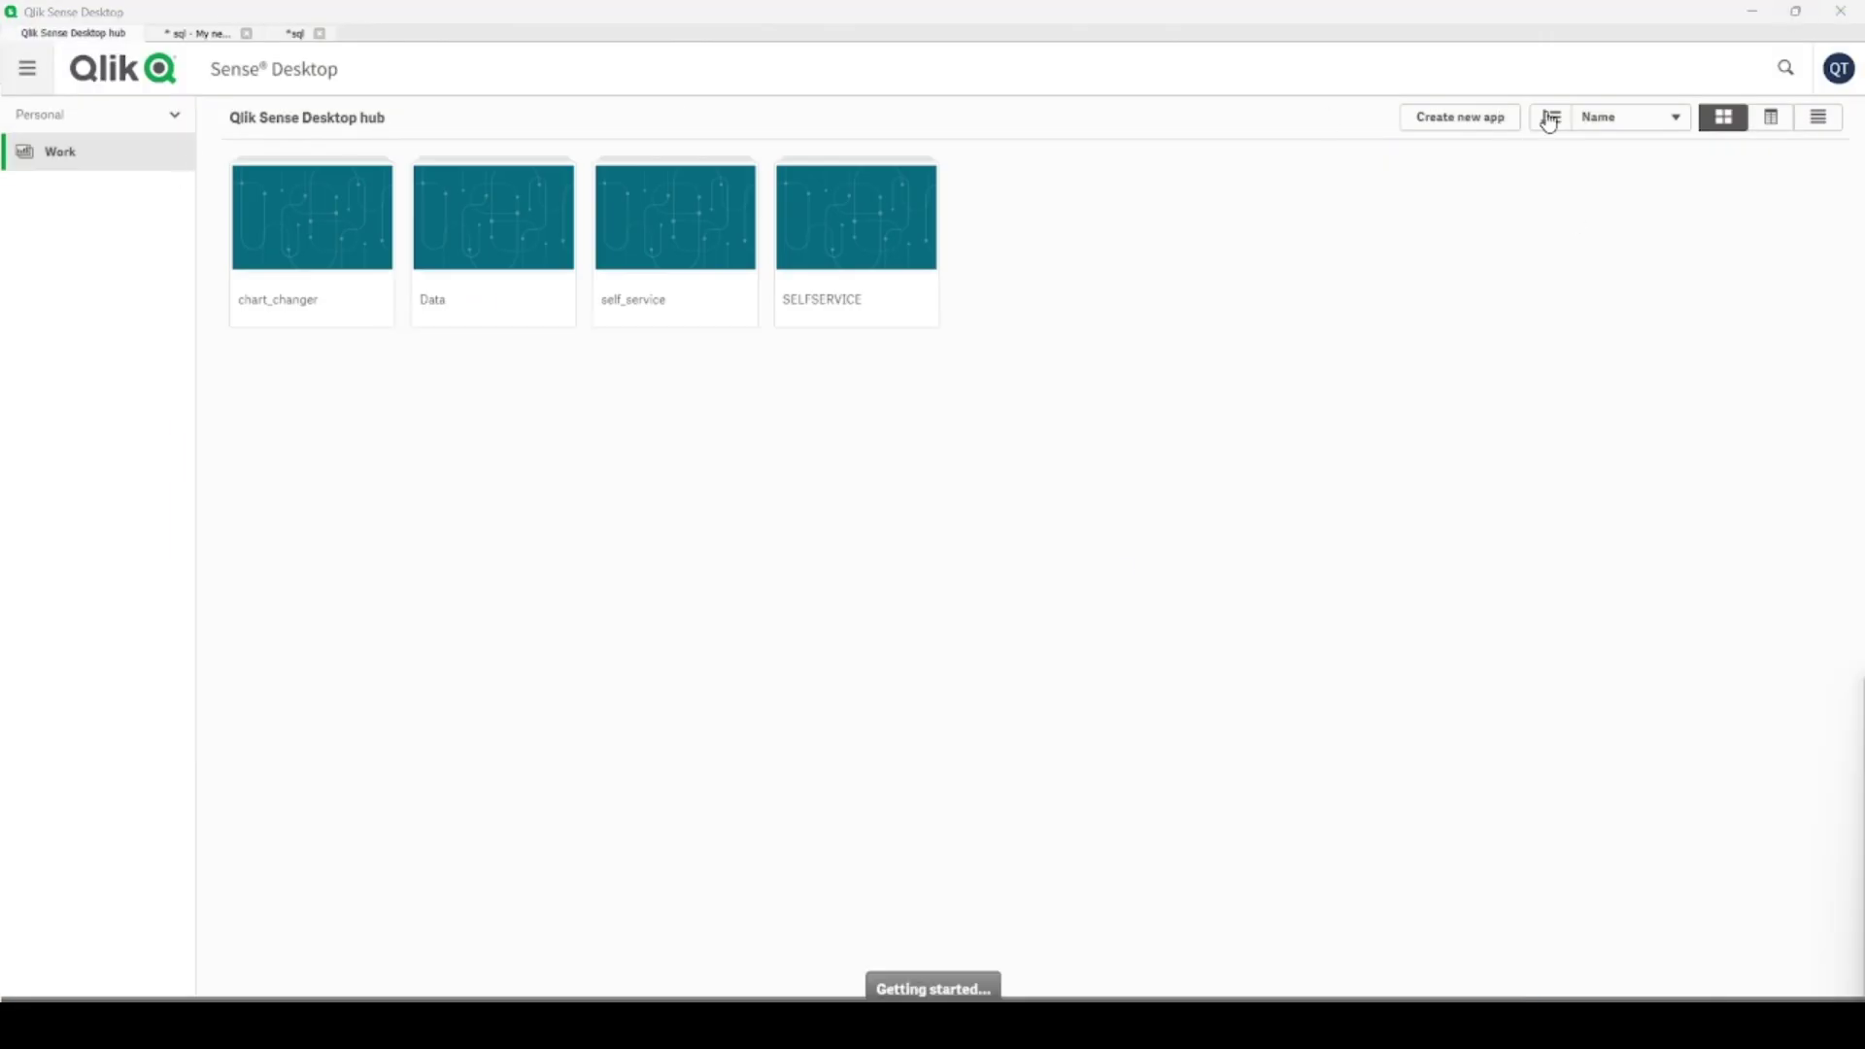
click(1469, 126)
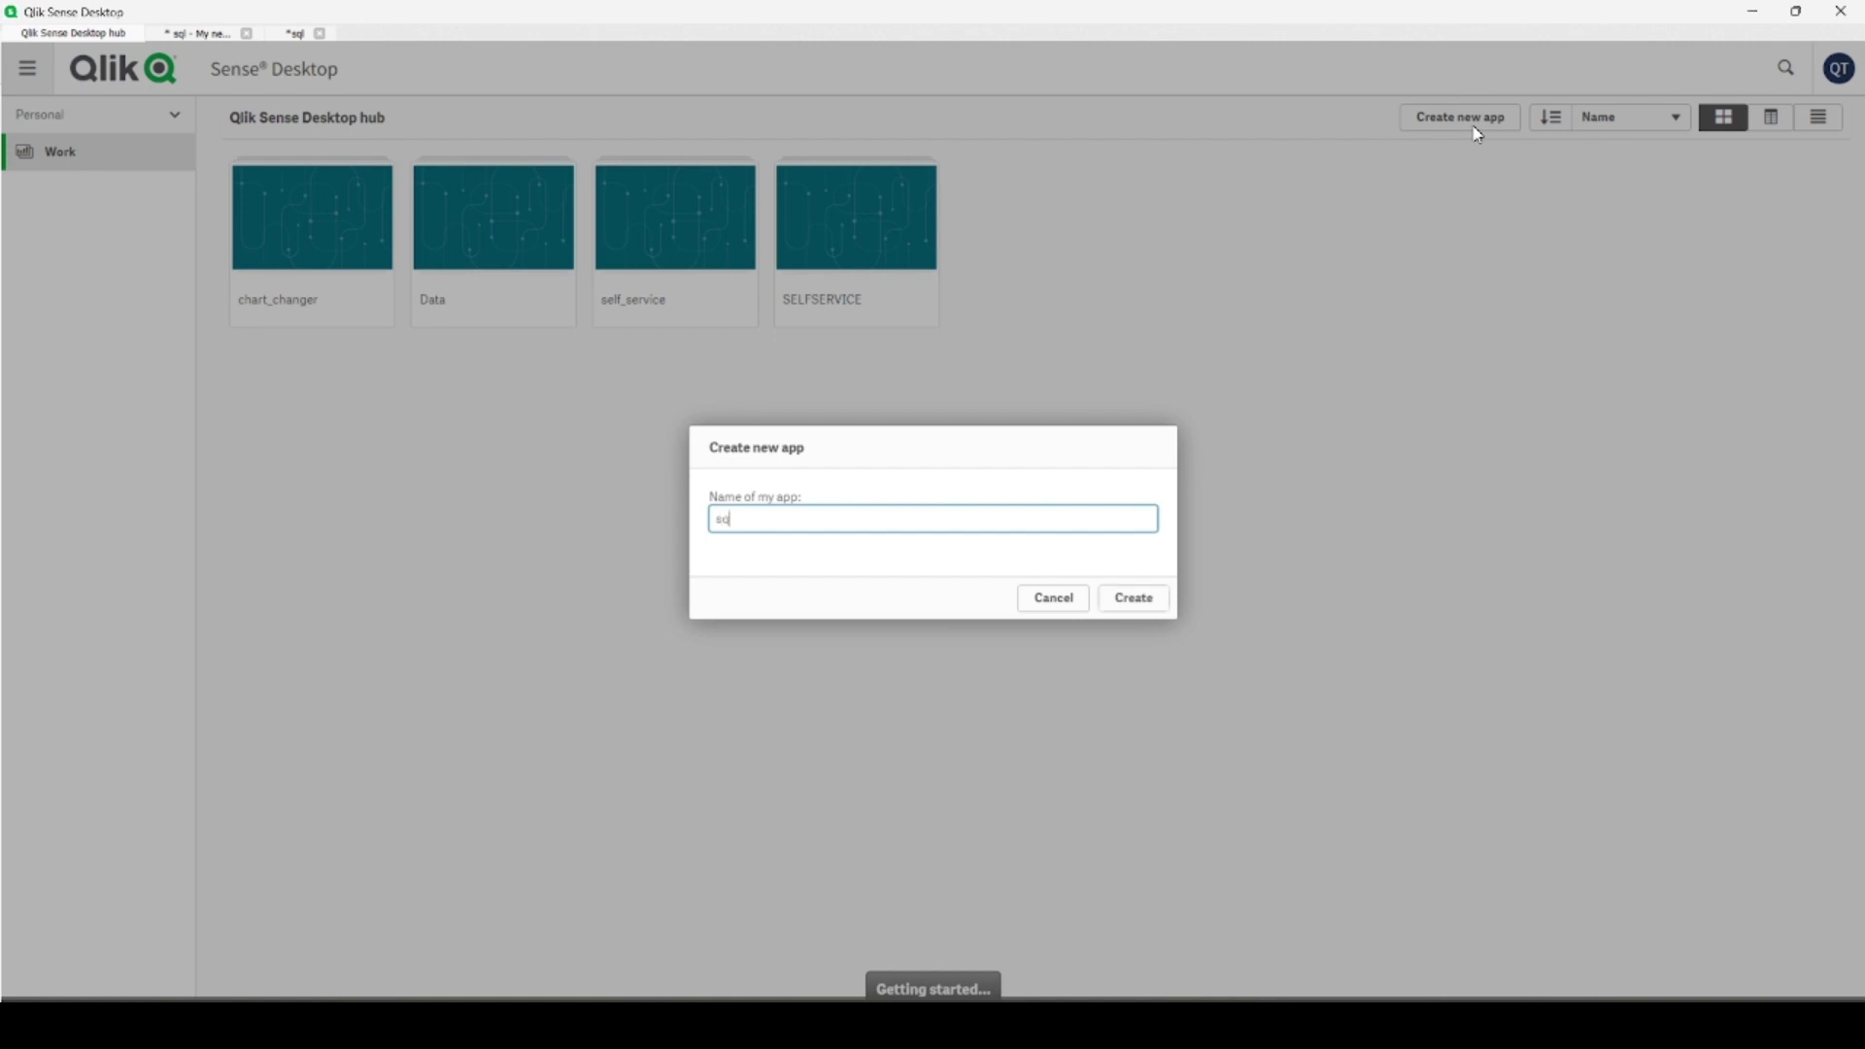
key(Return)
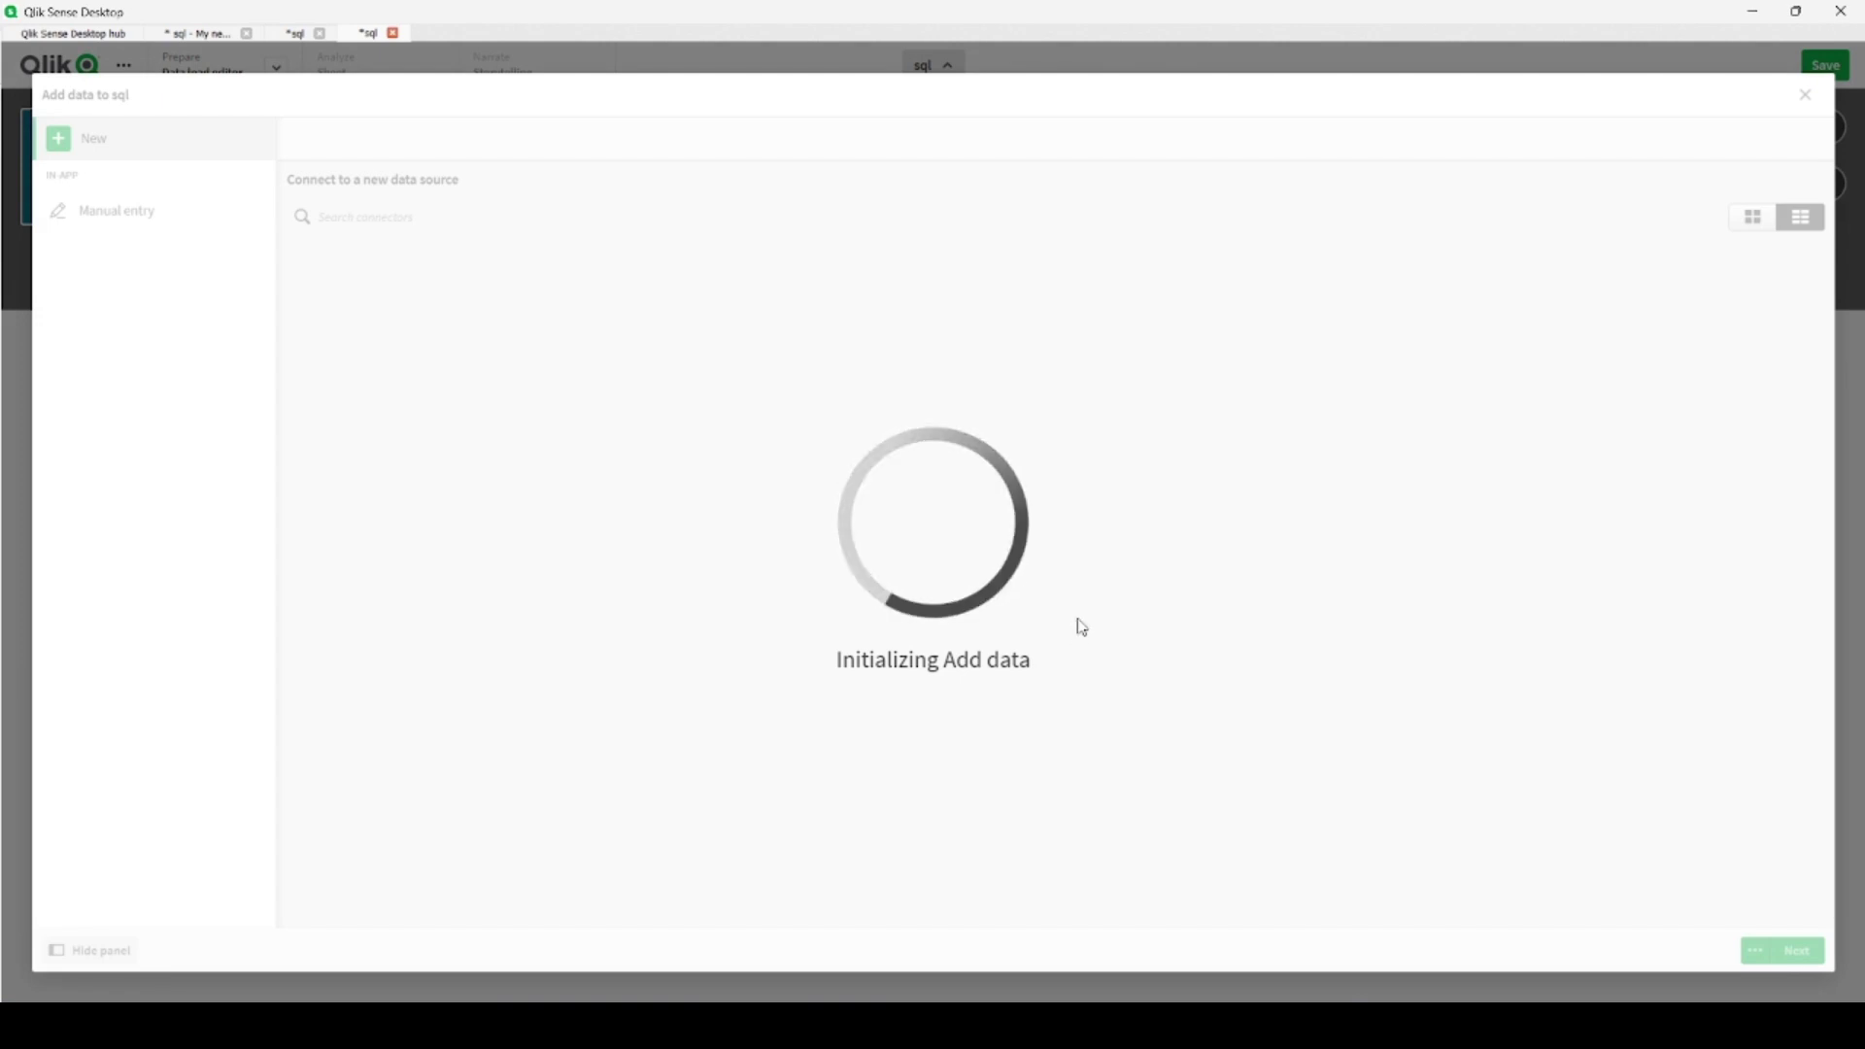
- Start an OLE DB connection using Microsoft OLE DB Provider for SQL Server
scroll(1402, 642, down, 4)
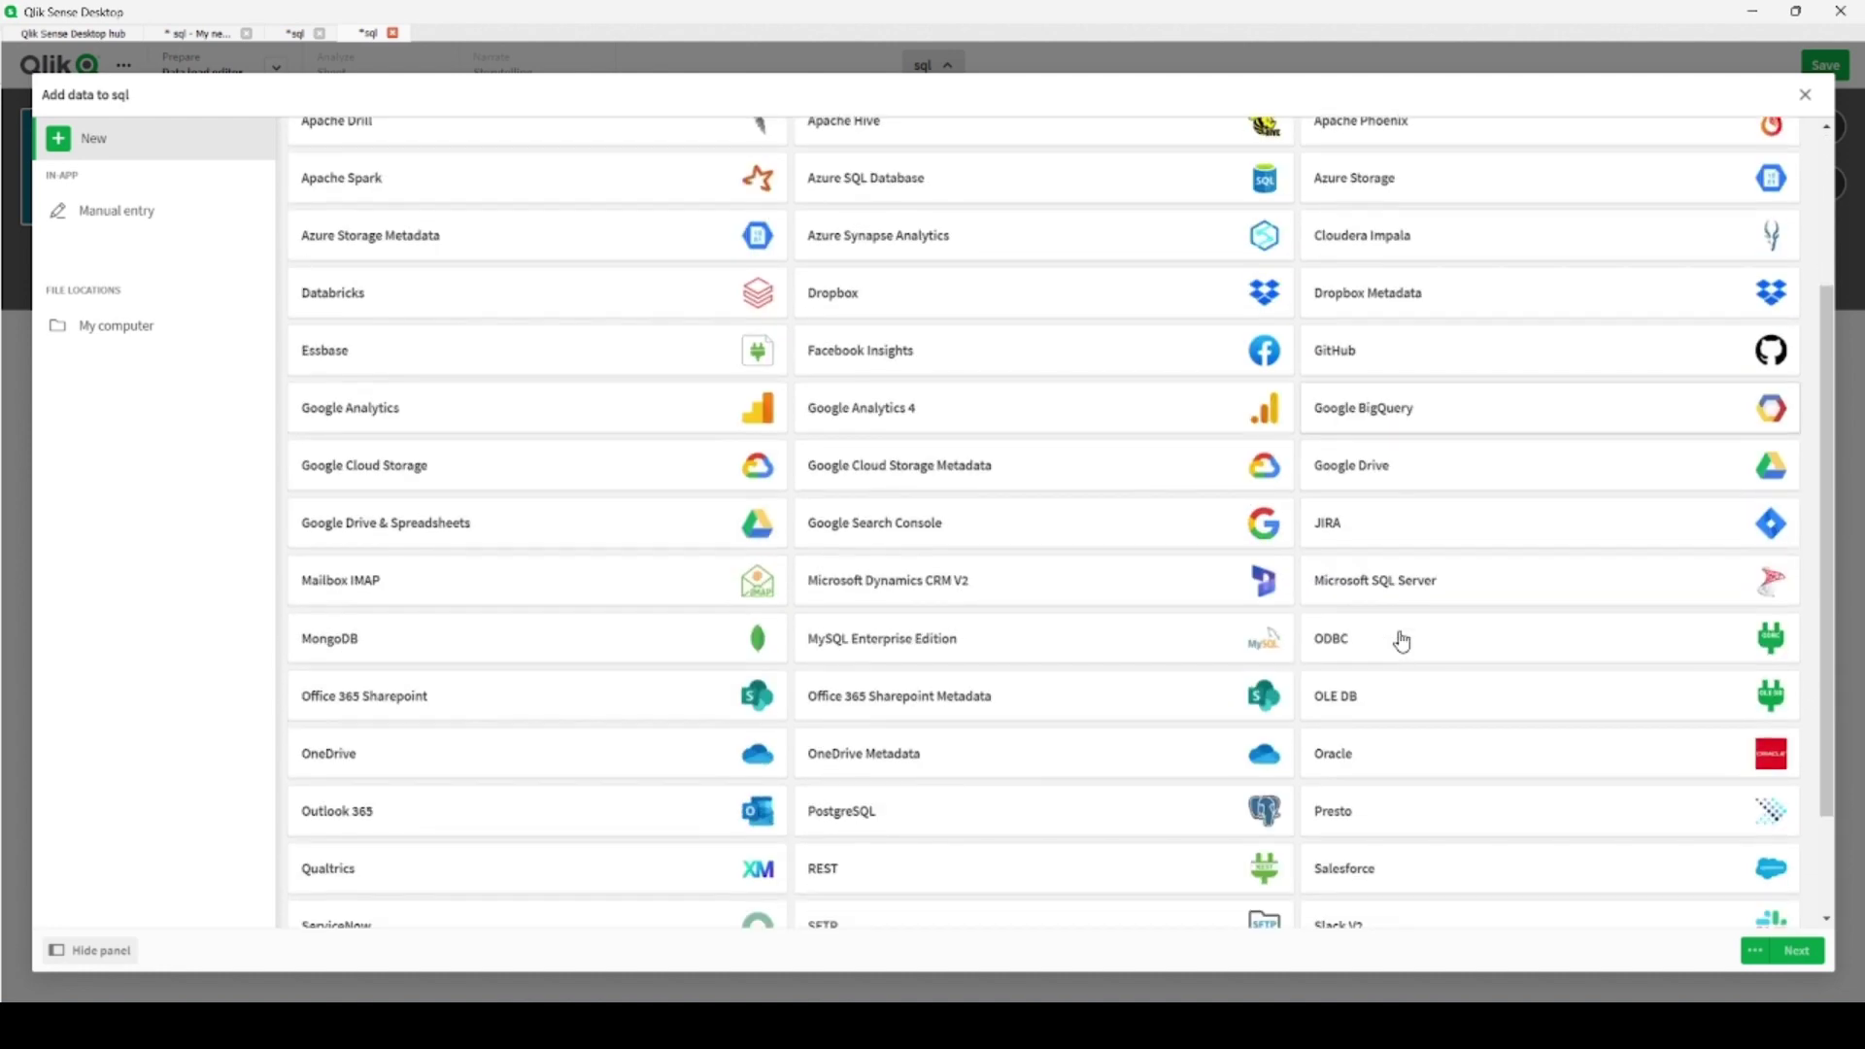
click(1405, 556)
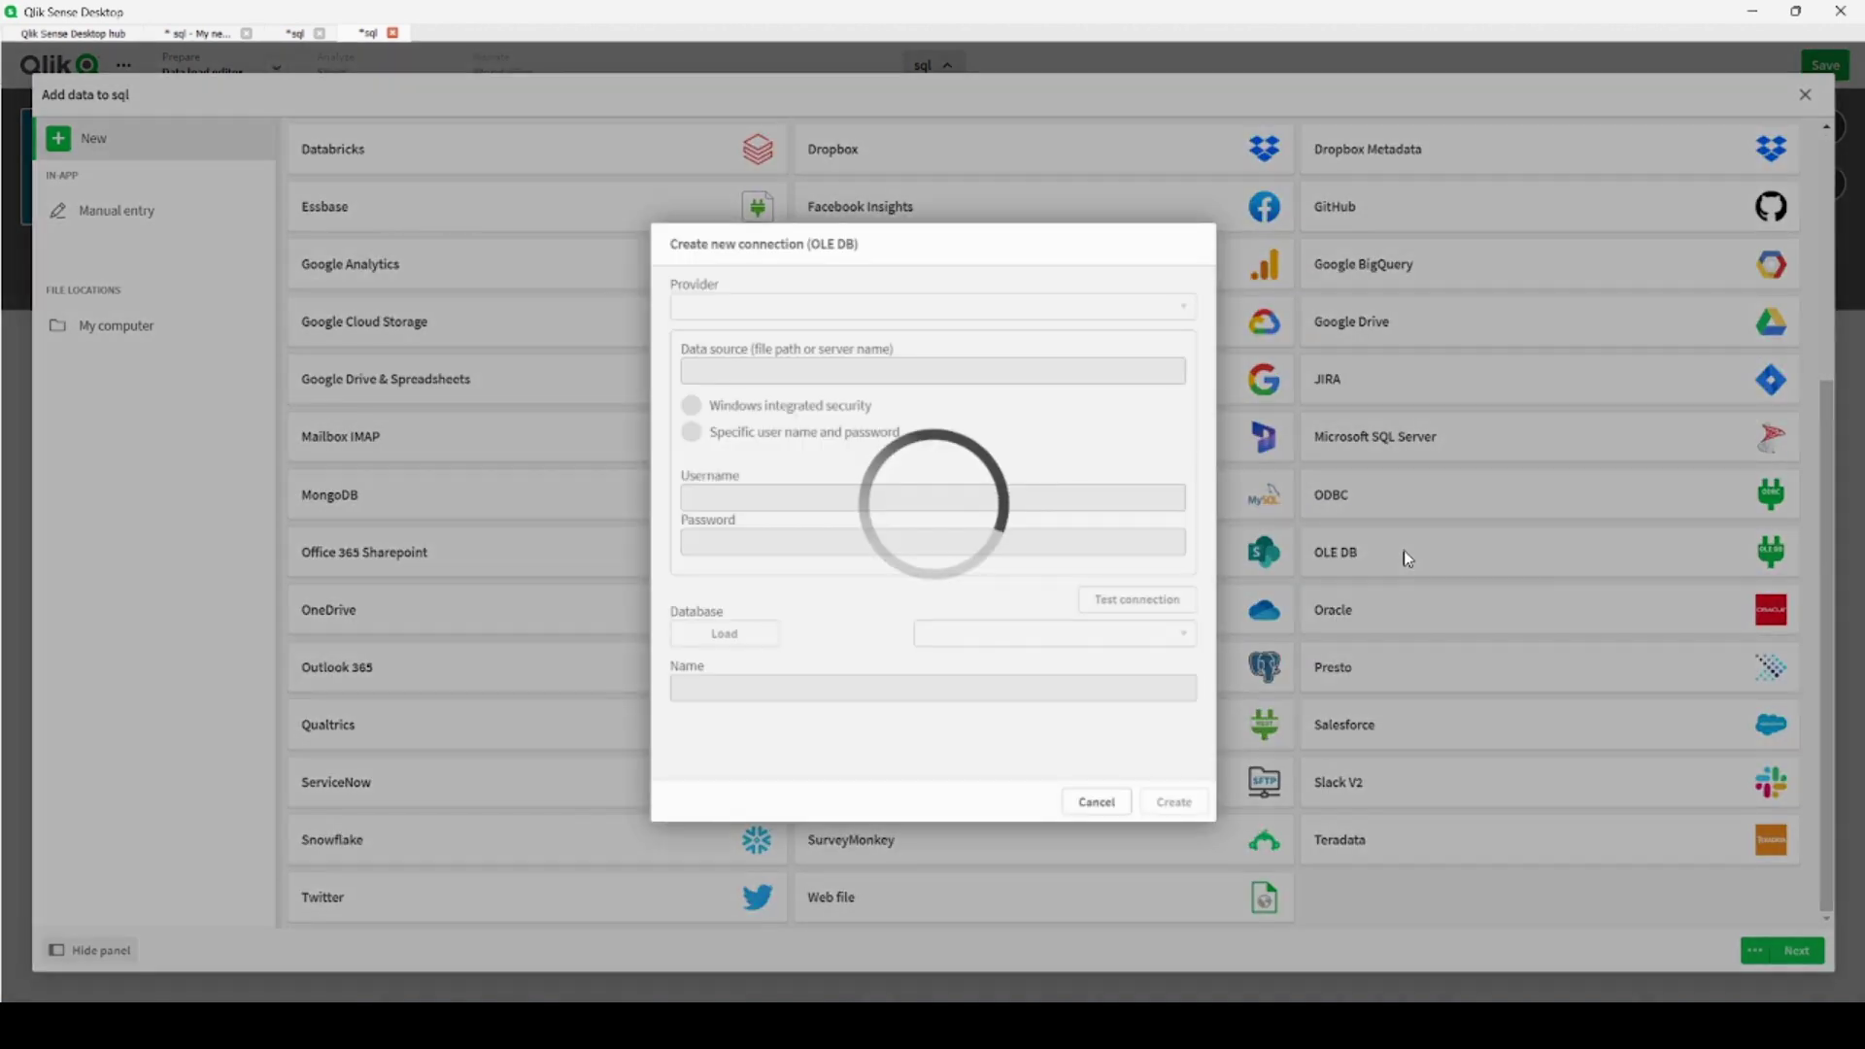
click(788, 306)
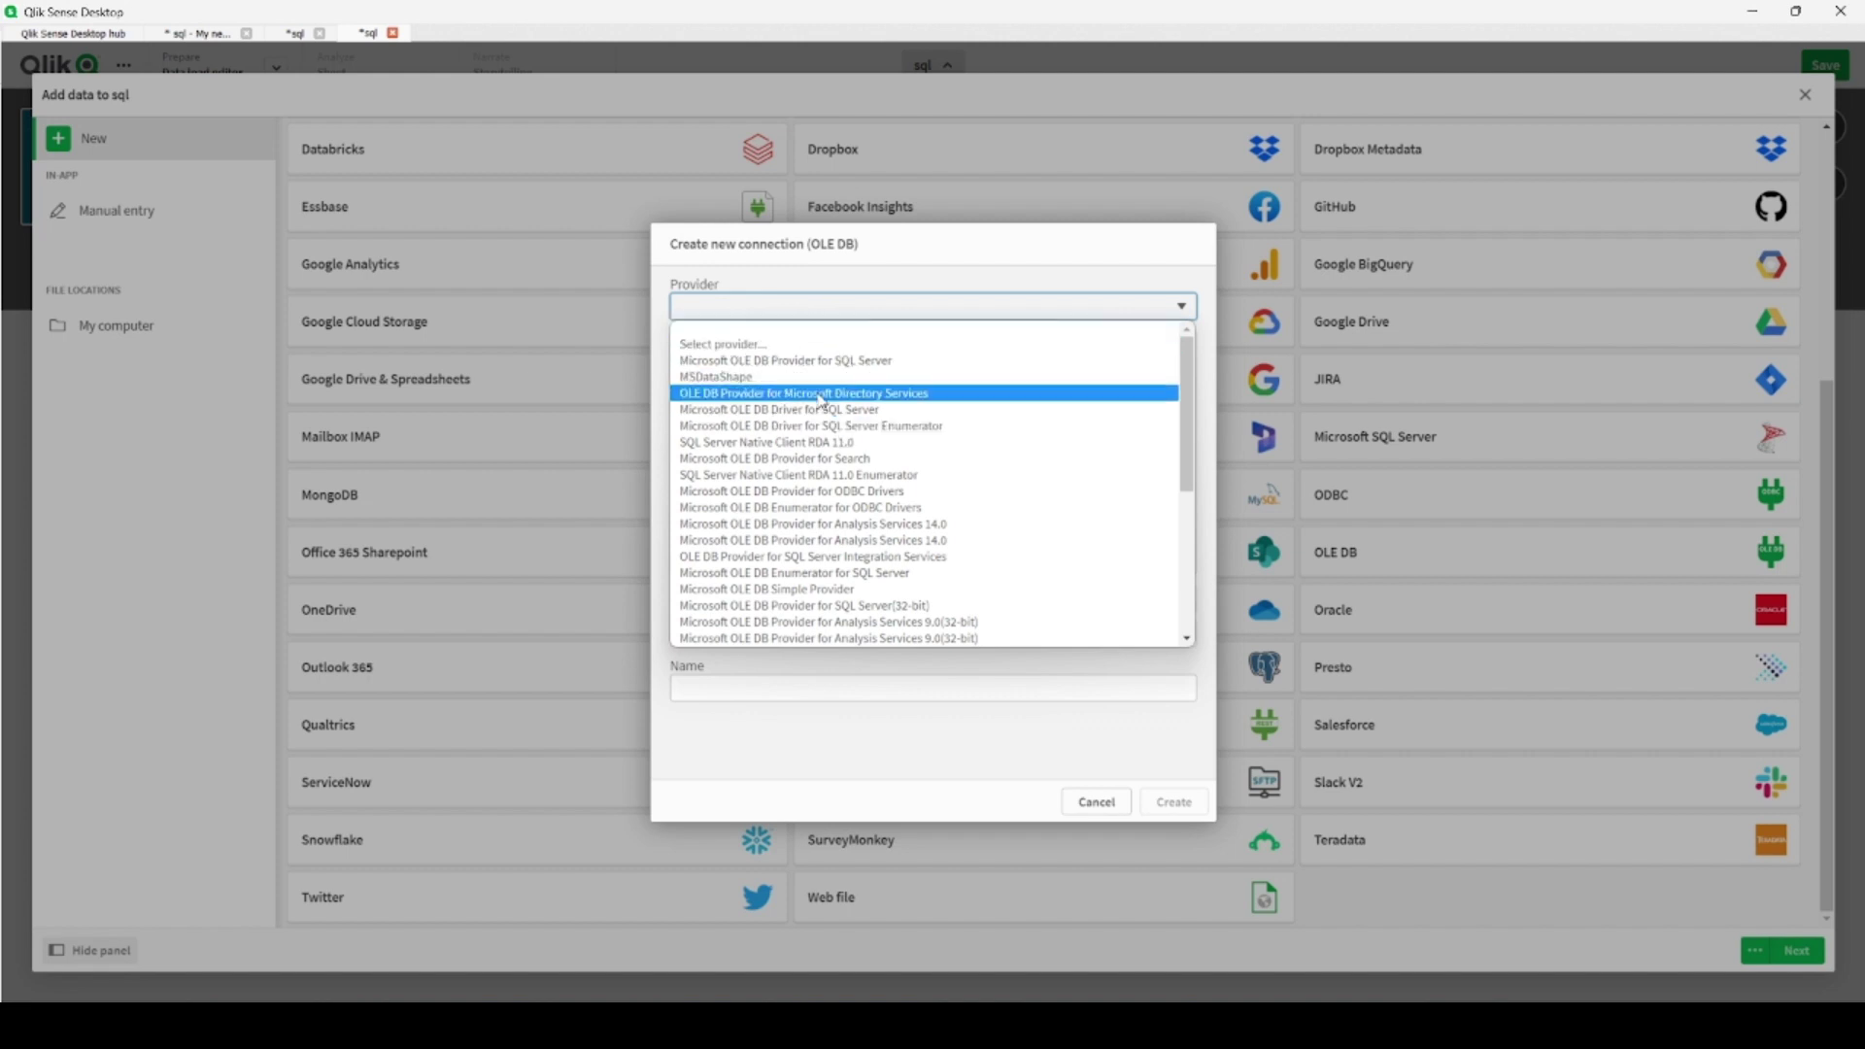
scroll(874, 447, down, 6)
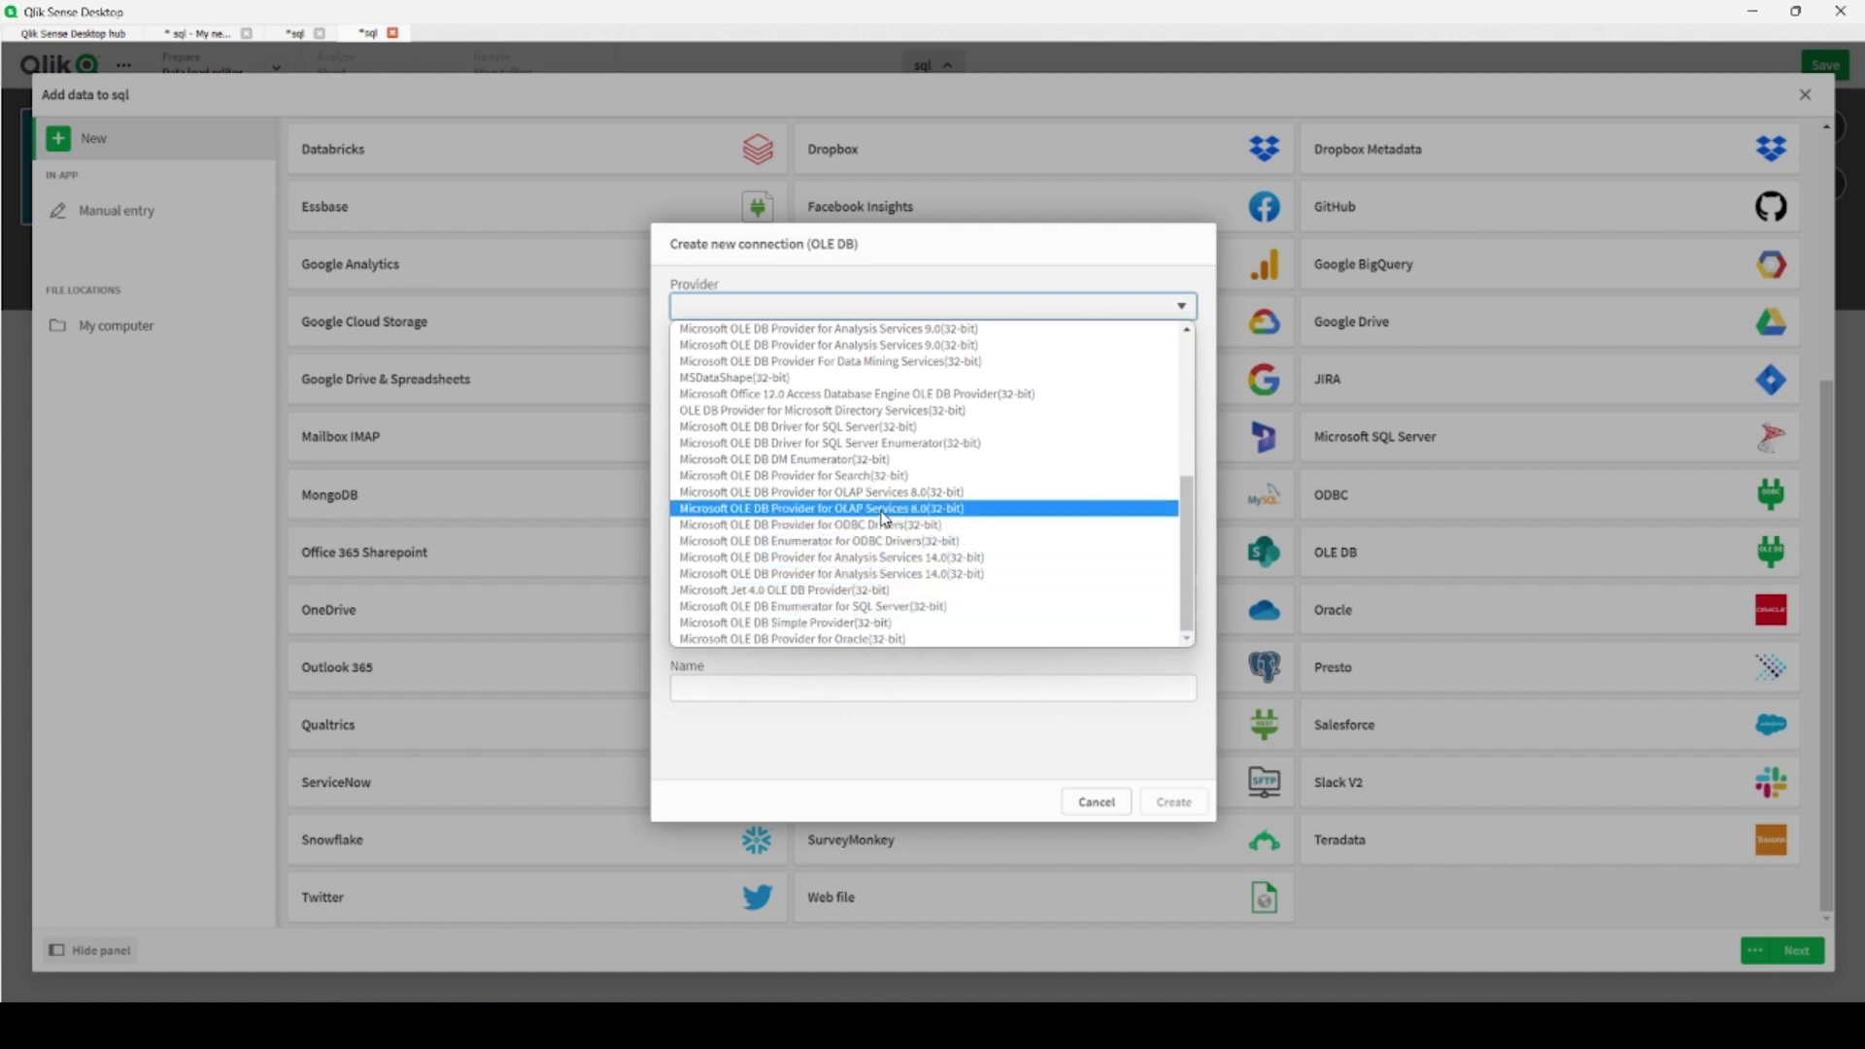
scroll(882, 510, up, 6)
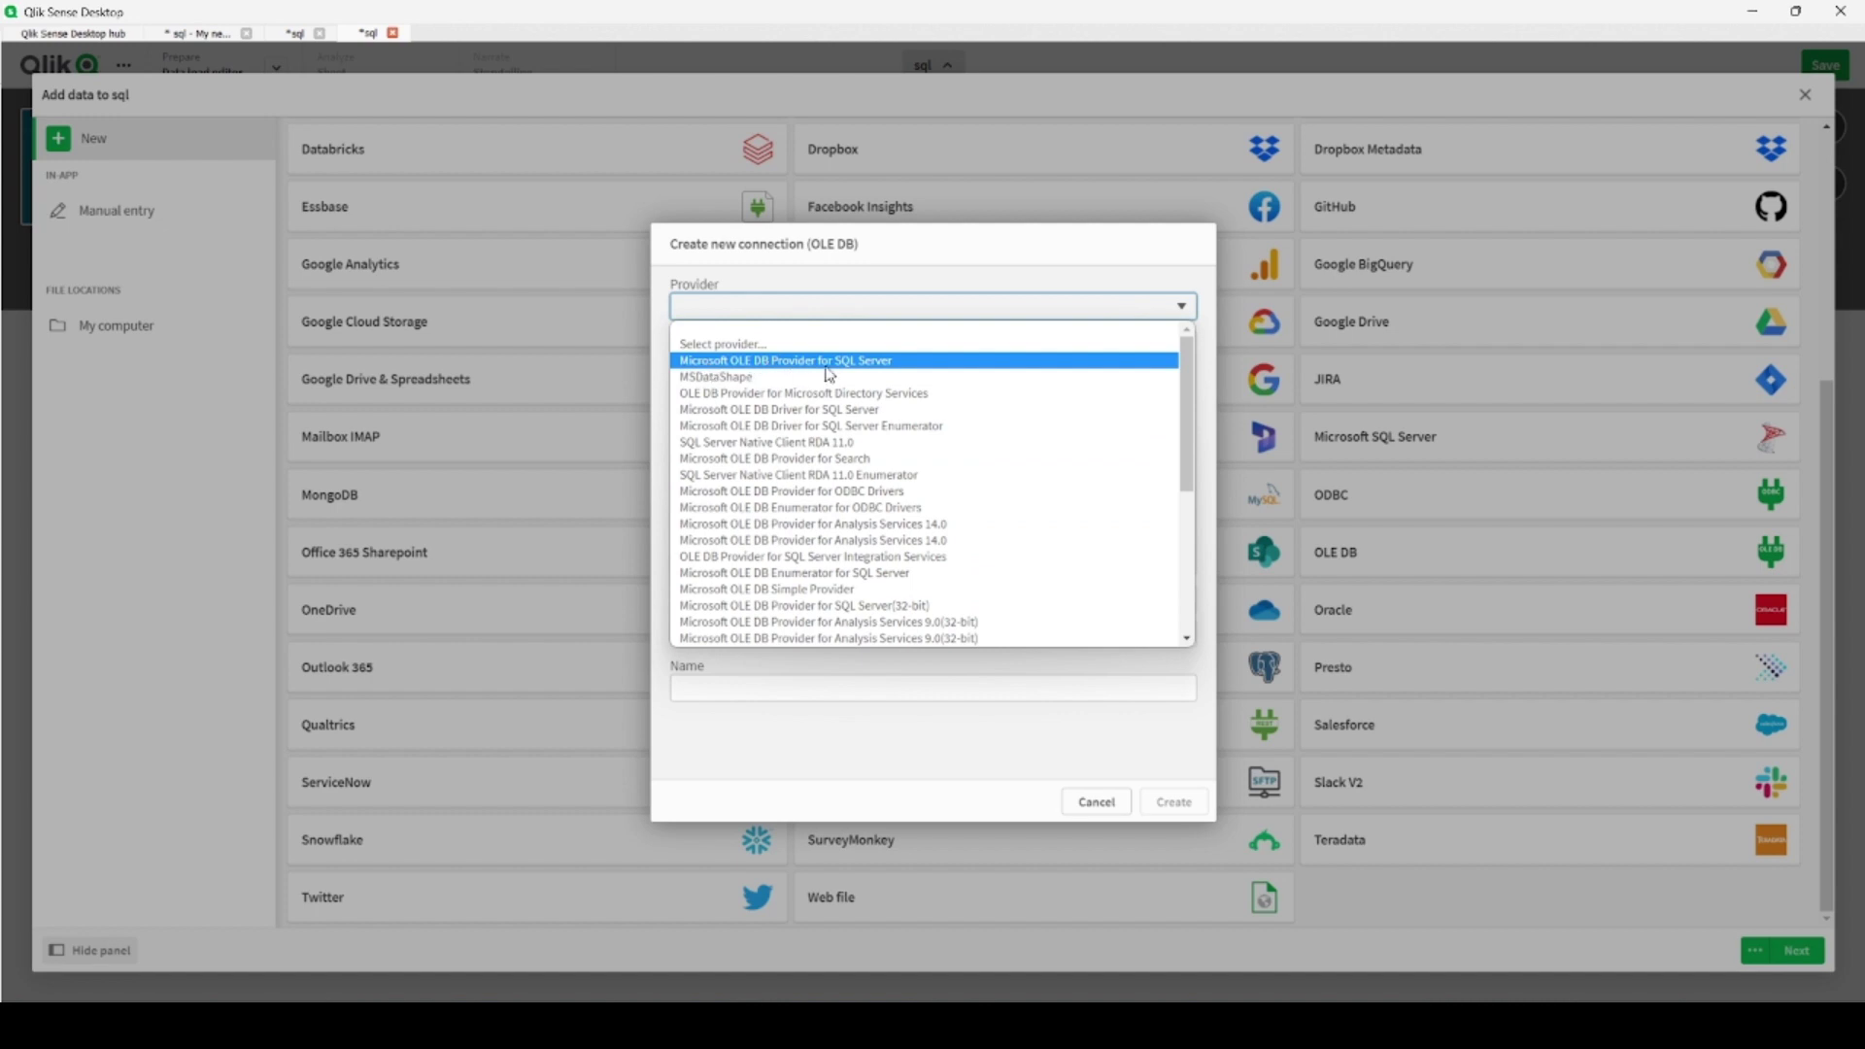
click(880, 361)
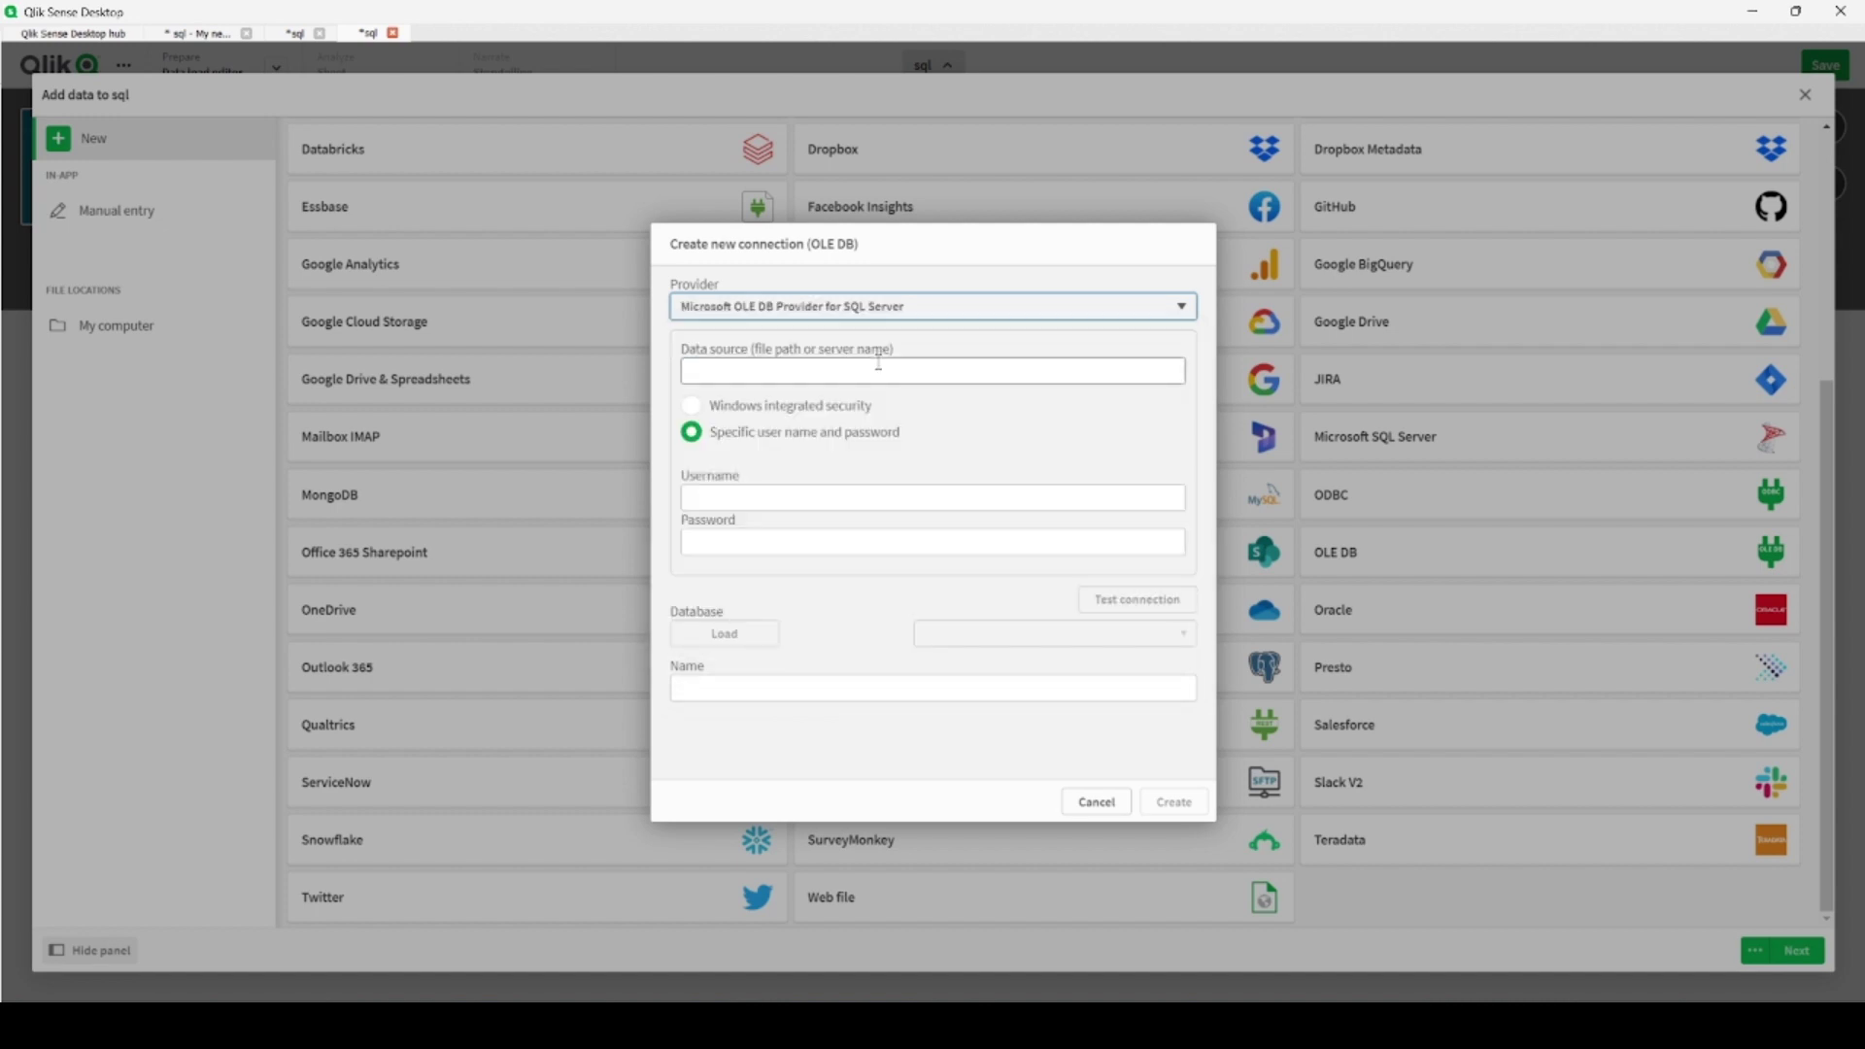
- Connect to data source IYOQ with Windows integrated security, test it, and load its databases
click(741, 376)
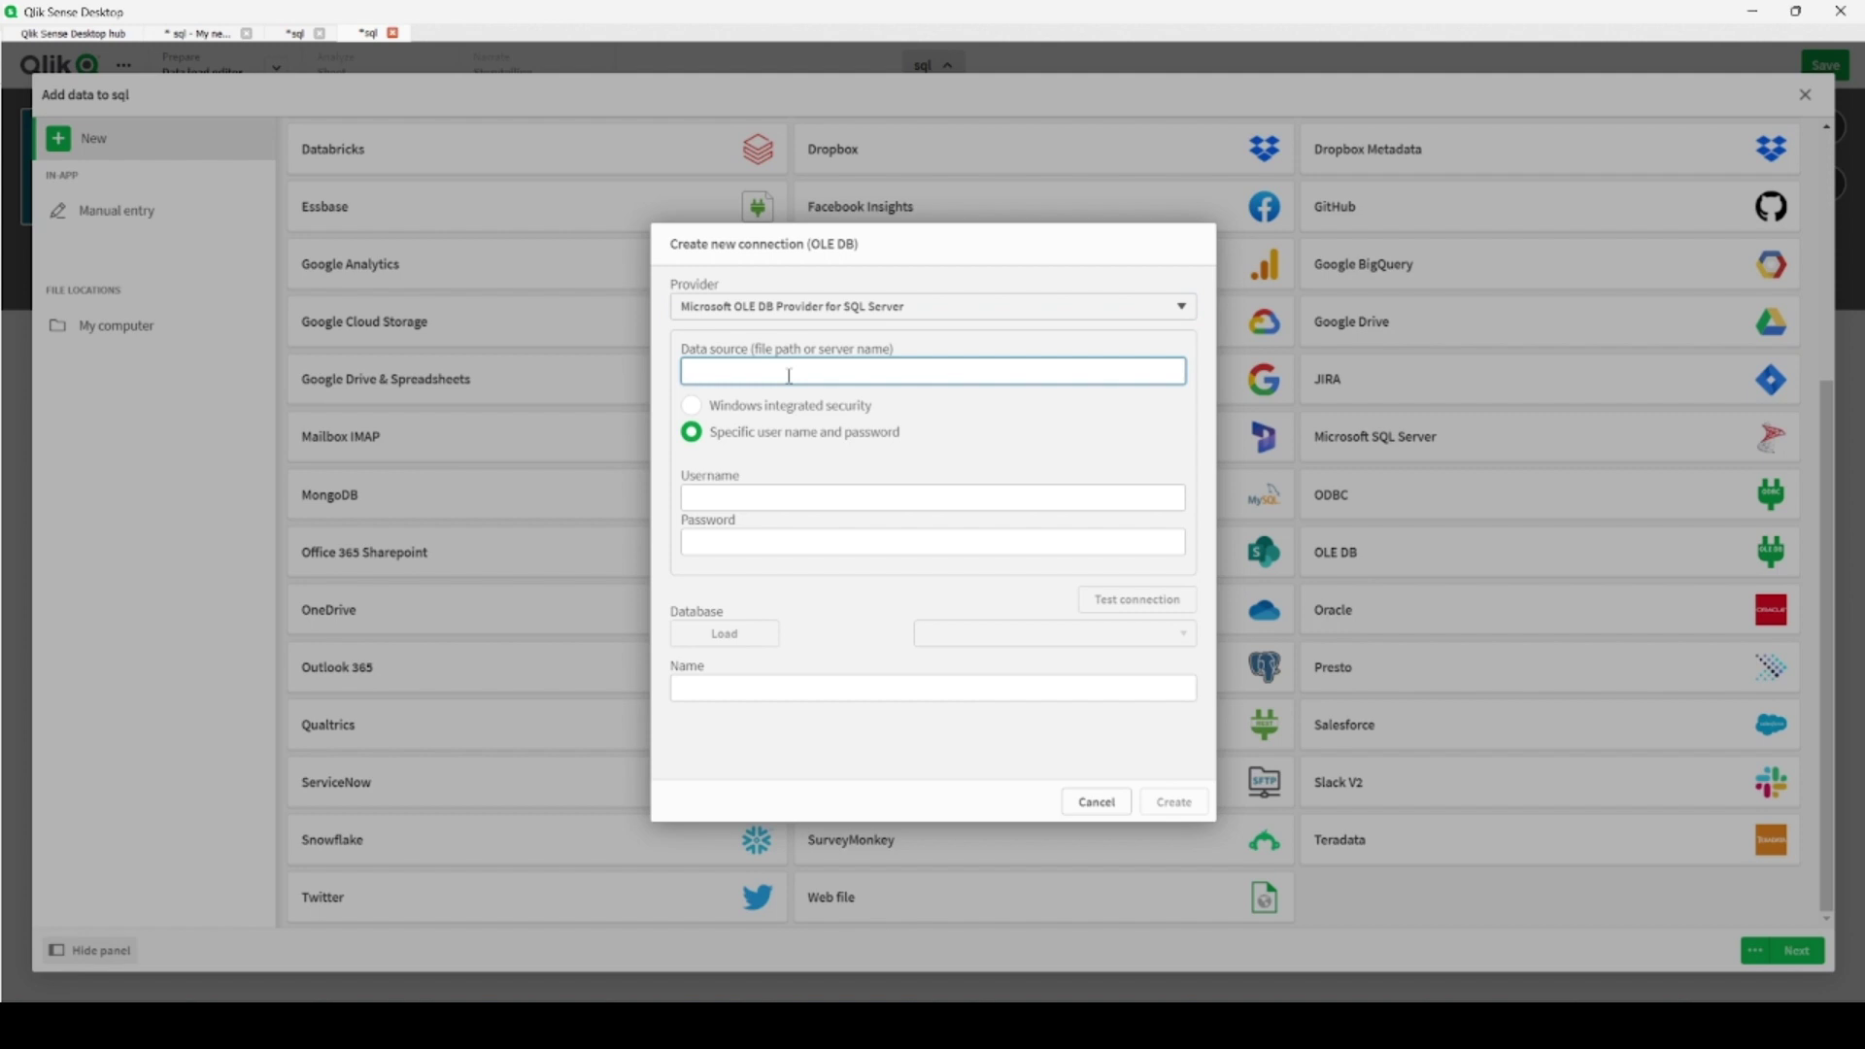
text(IYOQ)
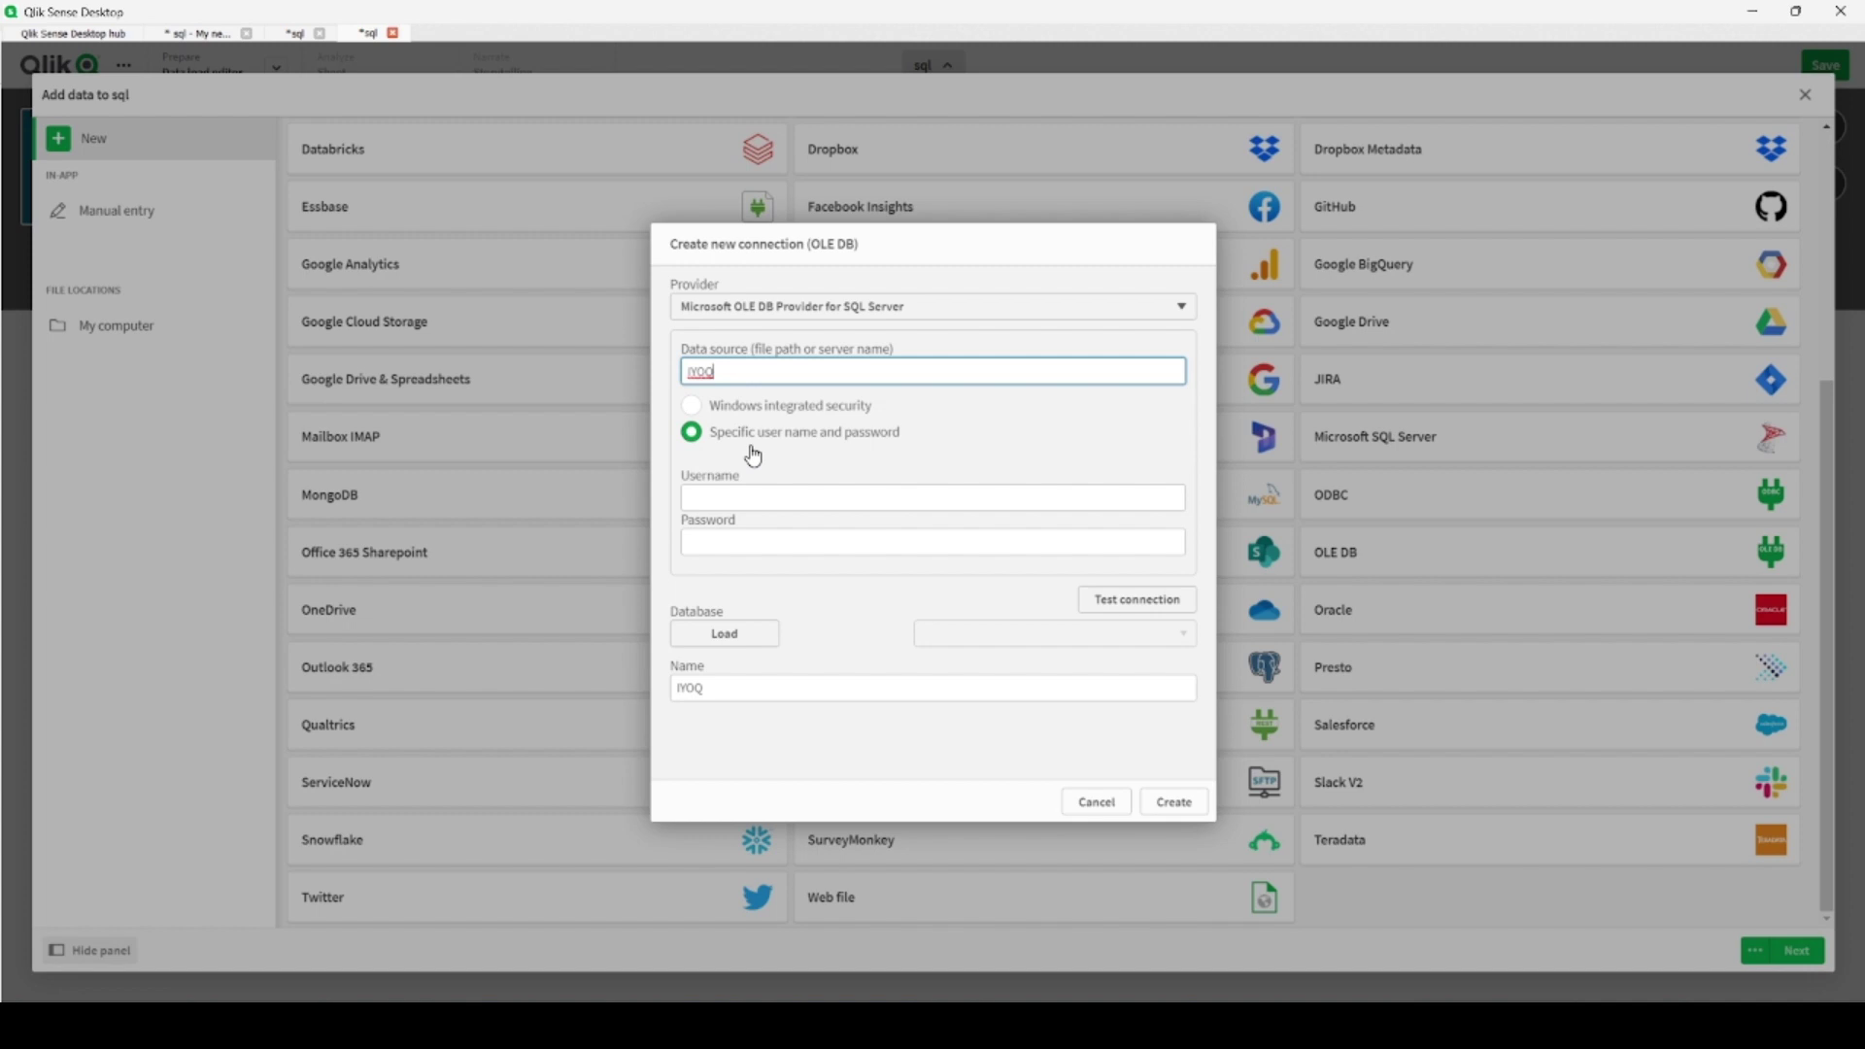
click(745, 497)
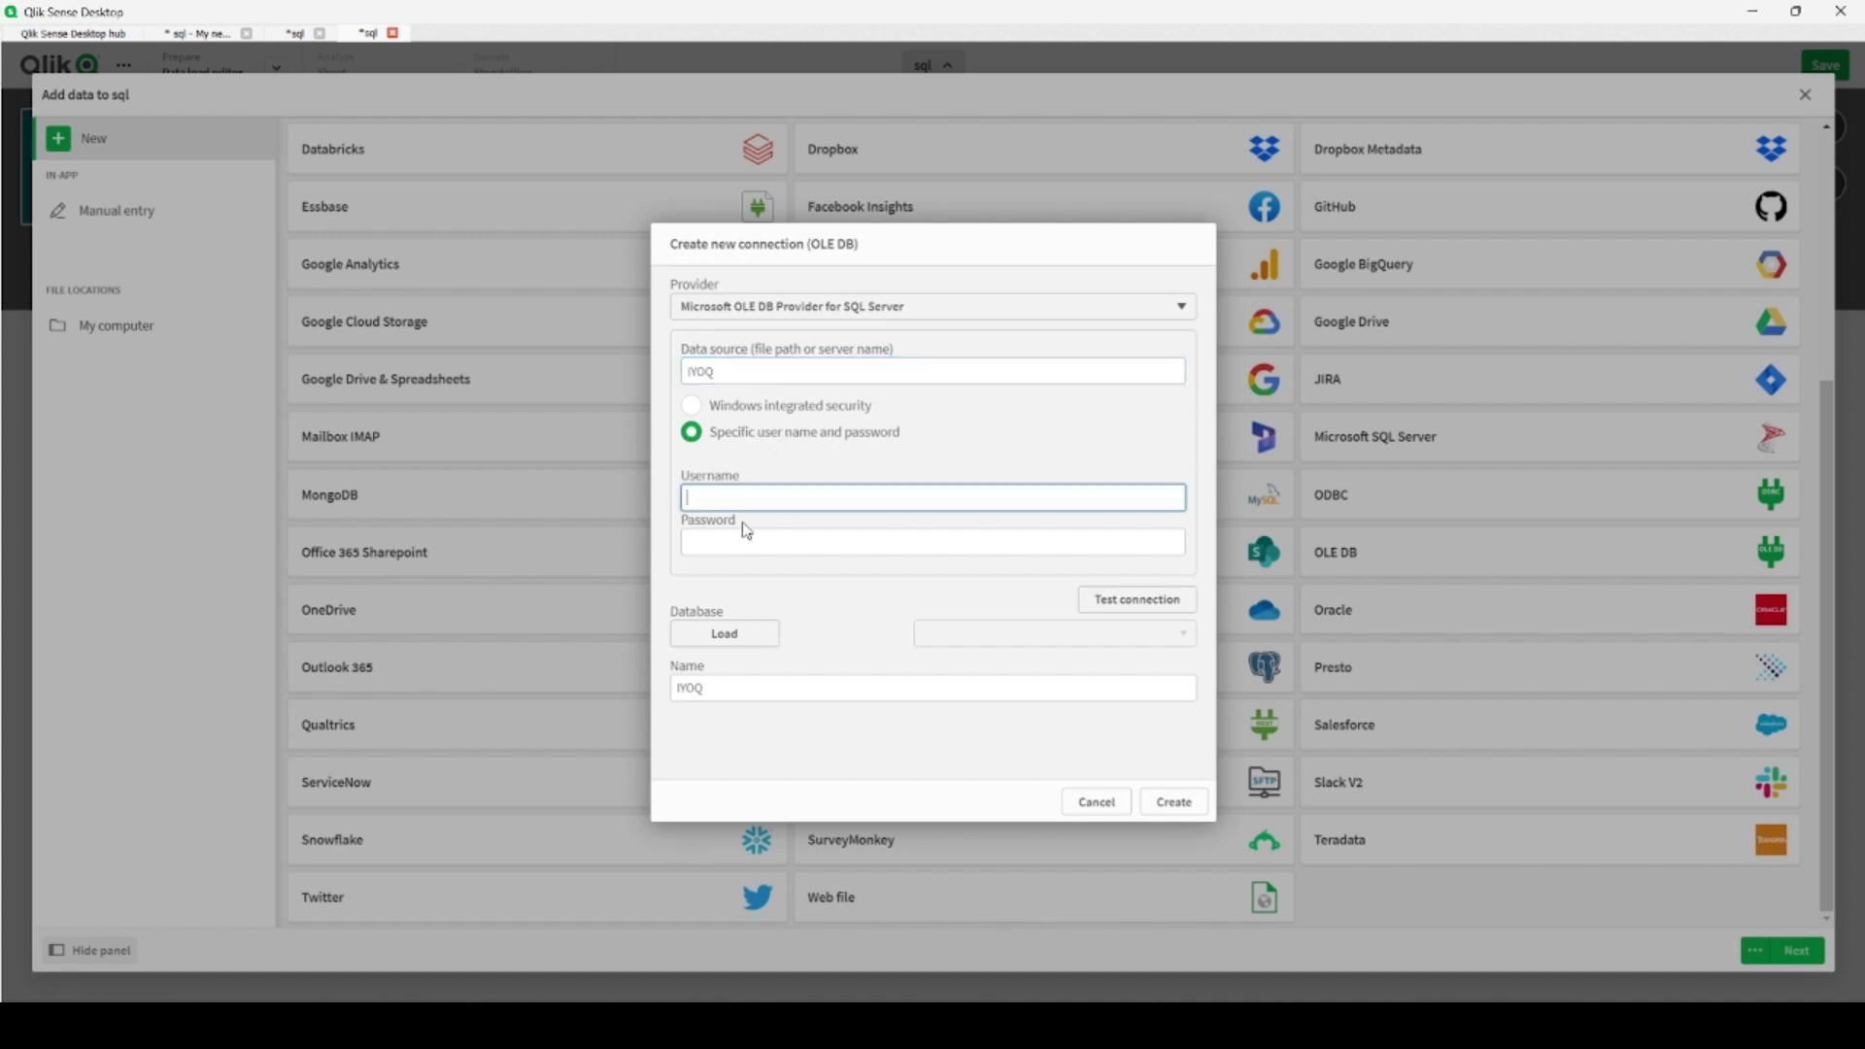
click(747, 544)
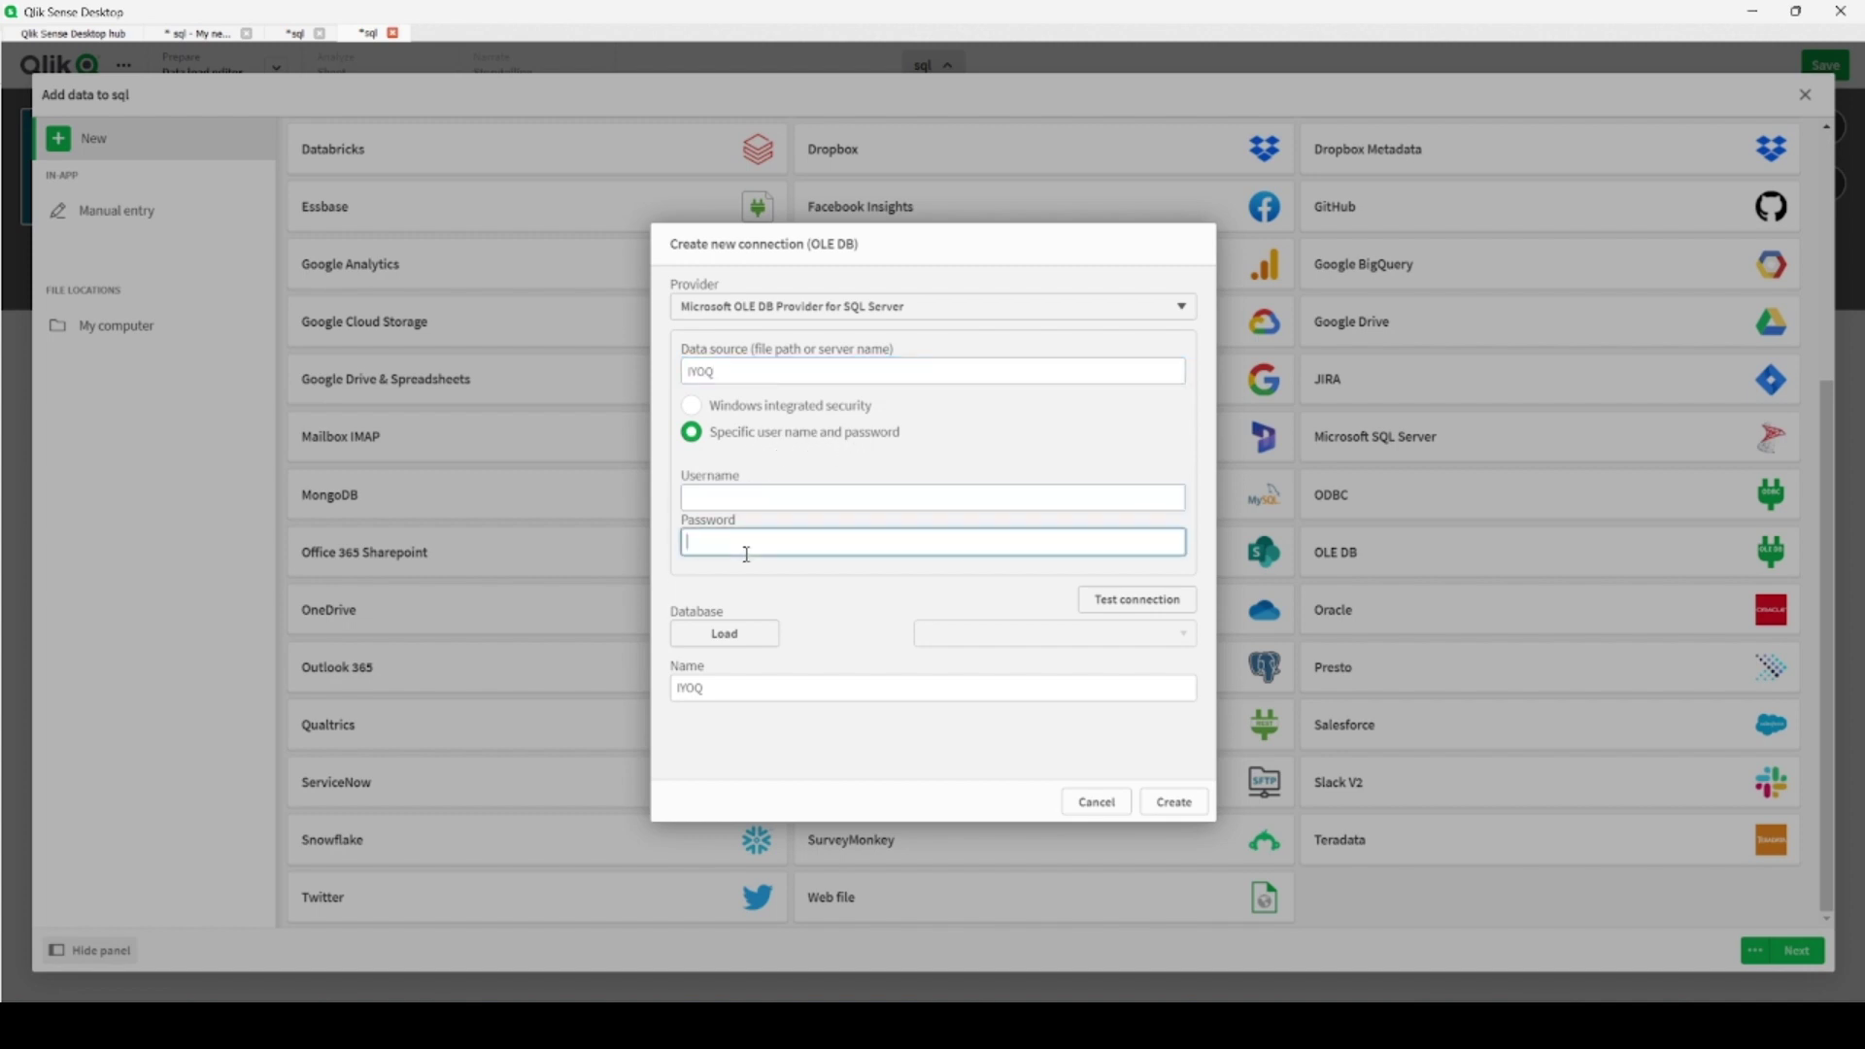
click(692, 408)
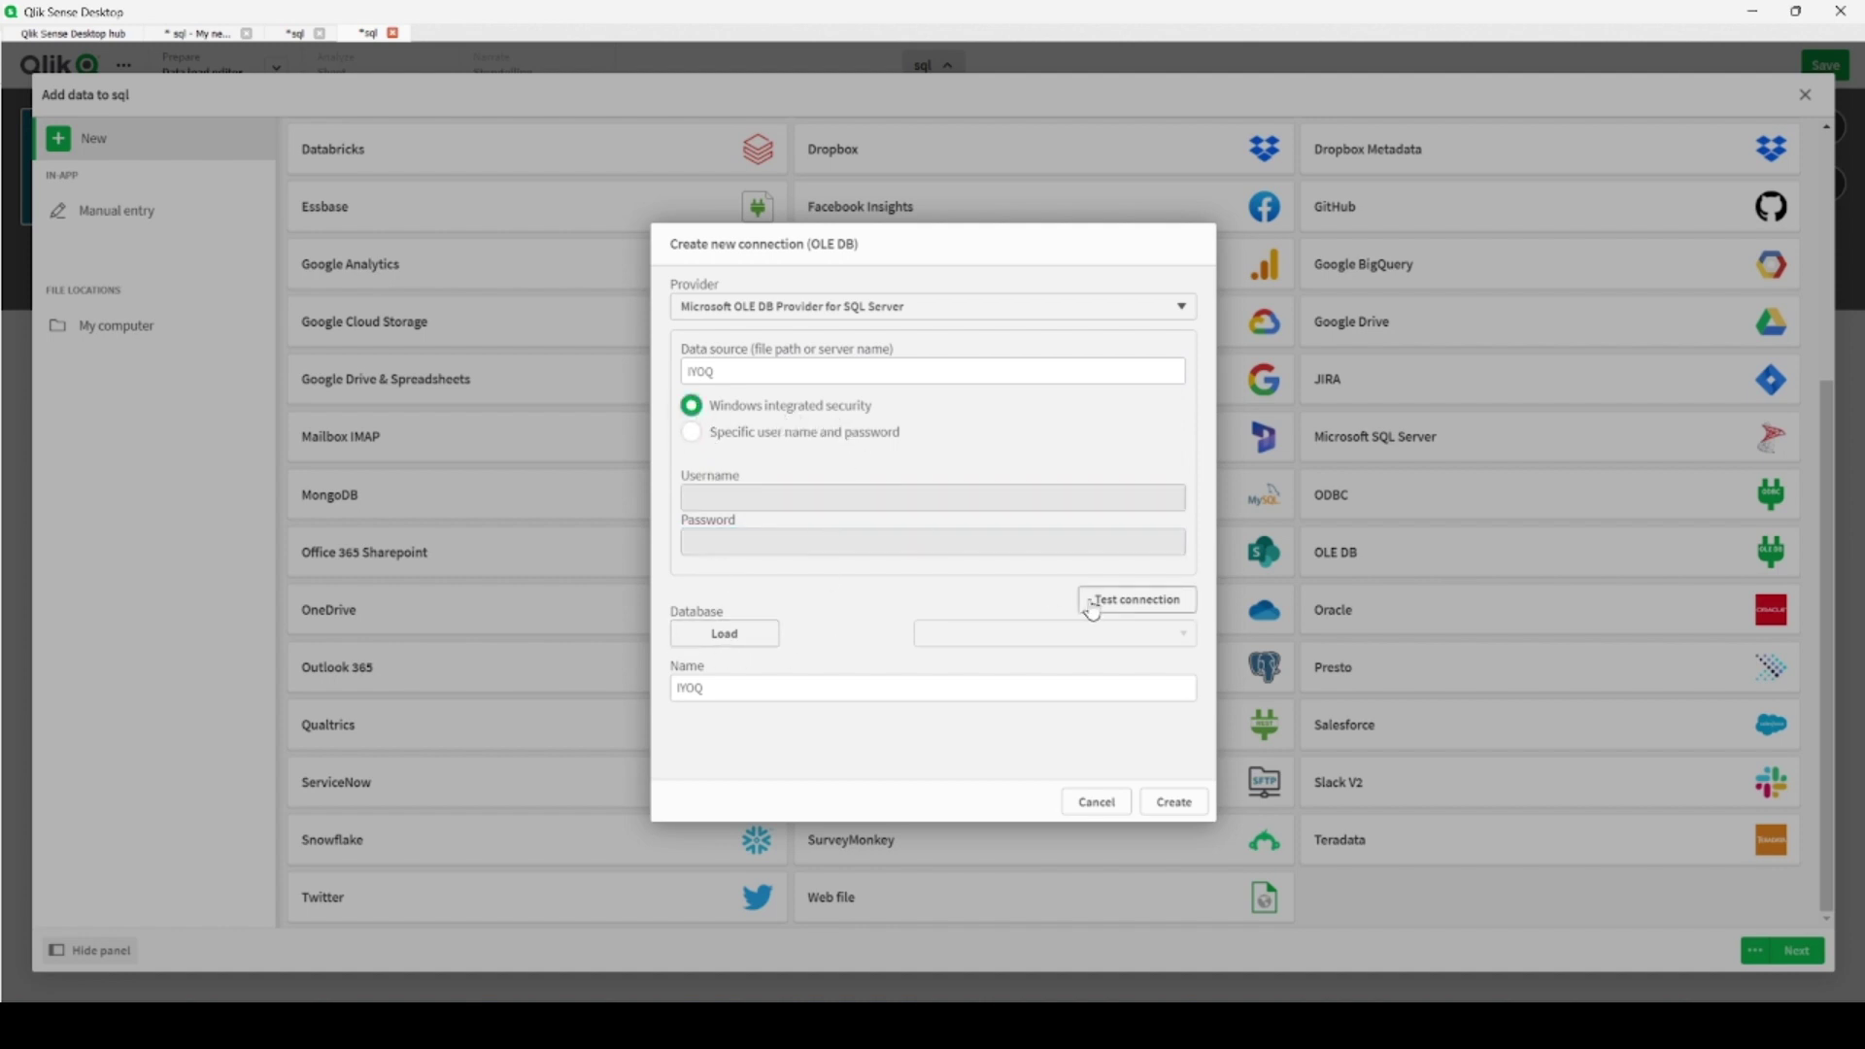
click(1145, 606)
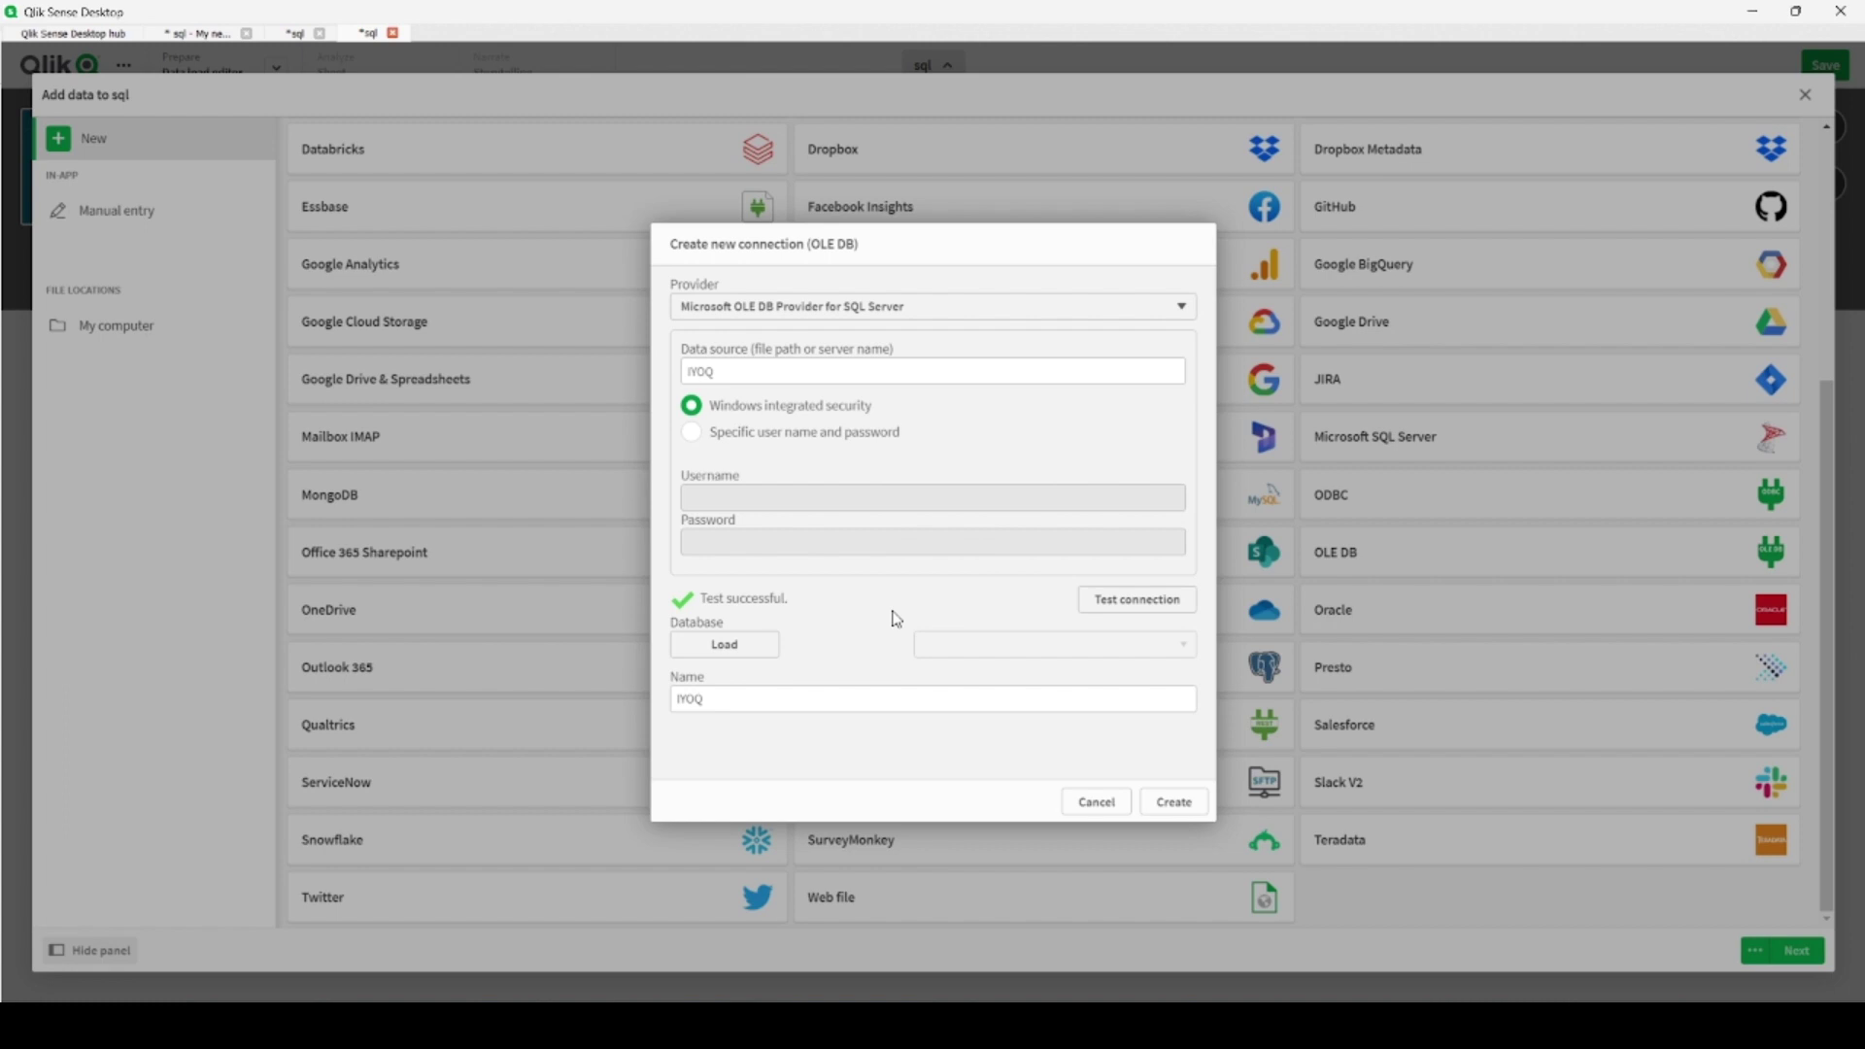
click(725, 649)
click(960, 647)
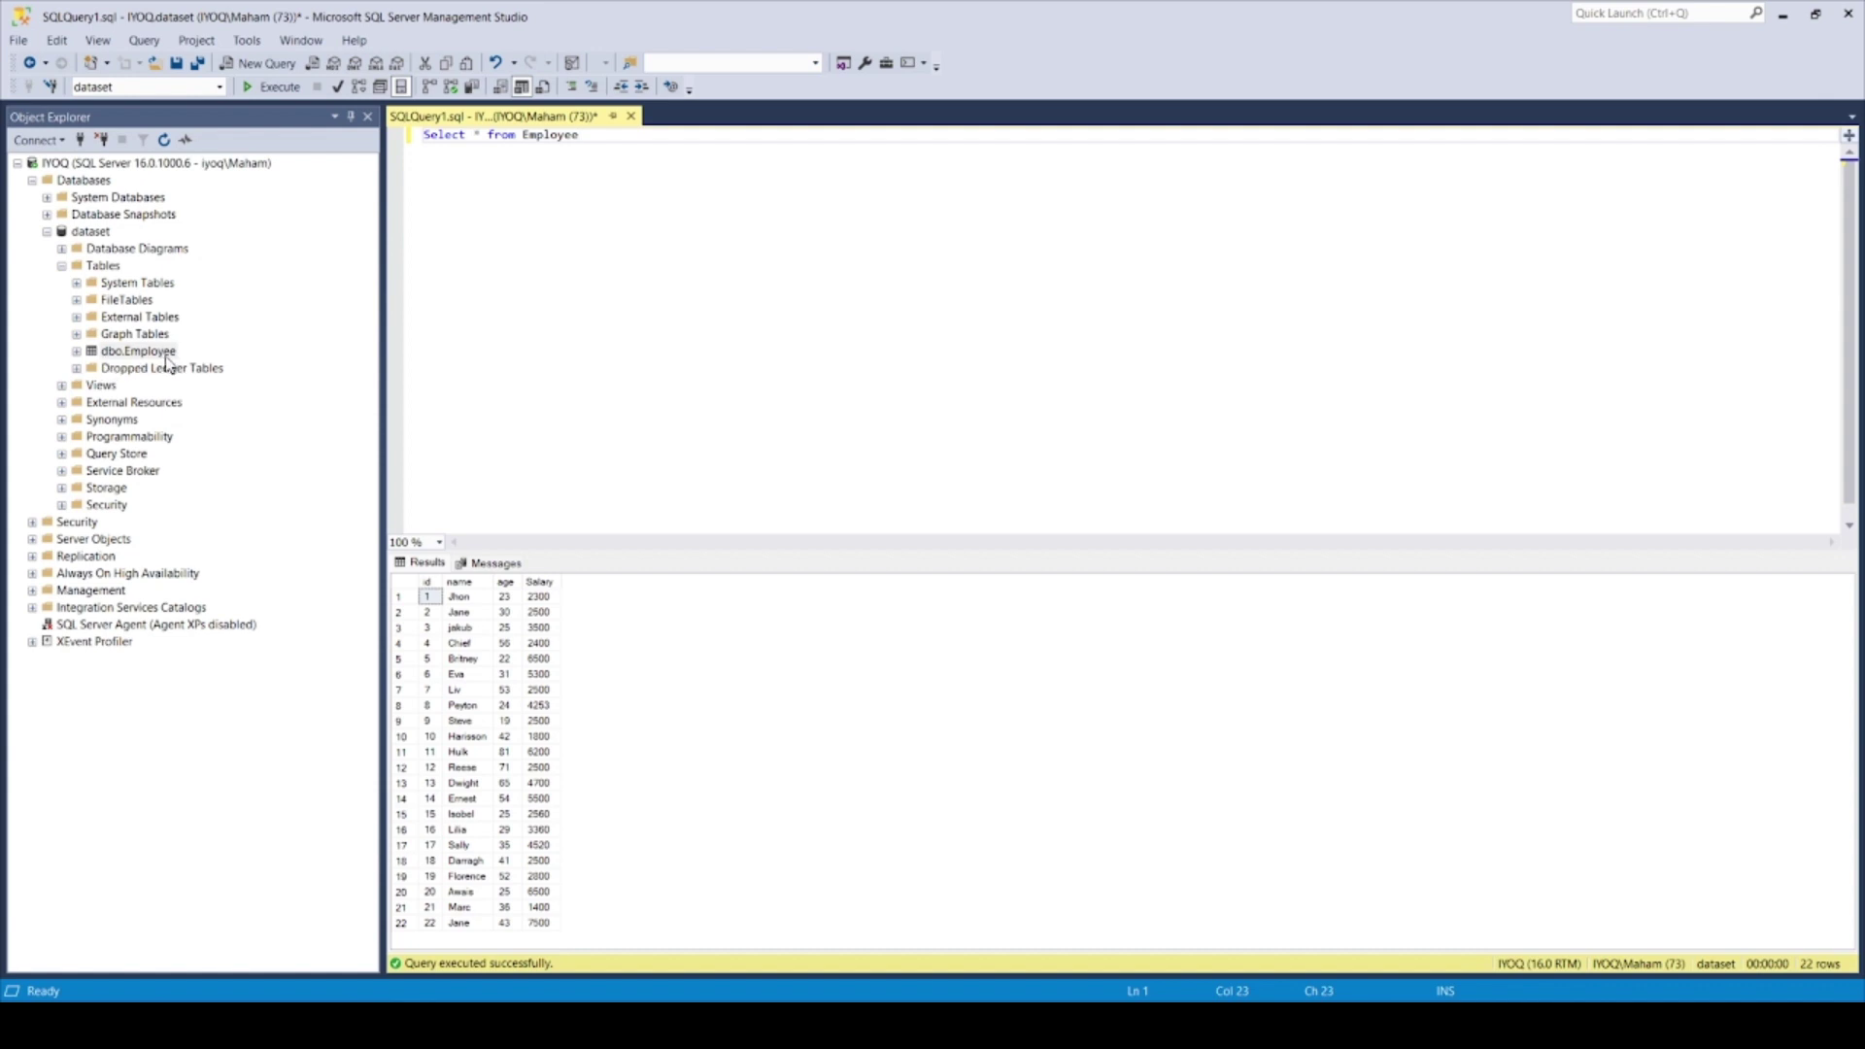
drag(589, 143, 400, 135)
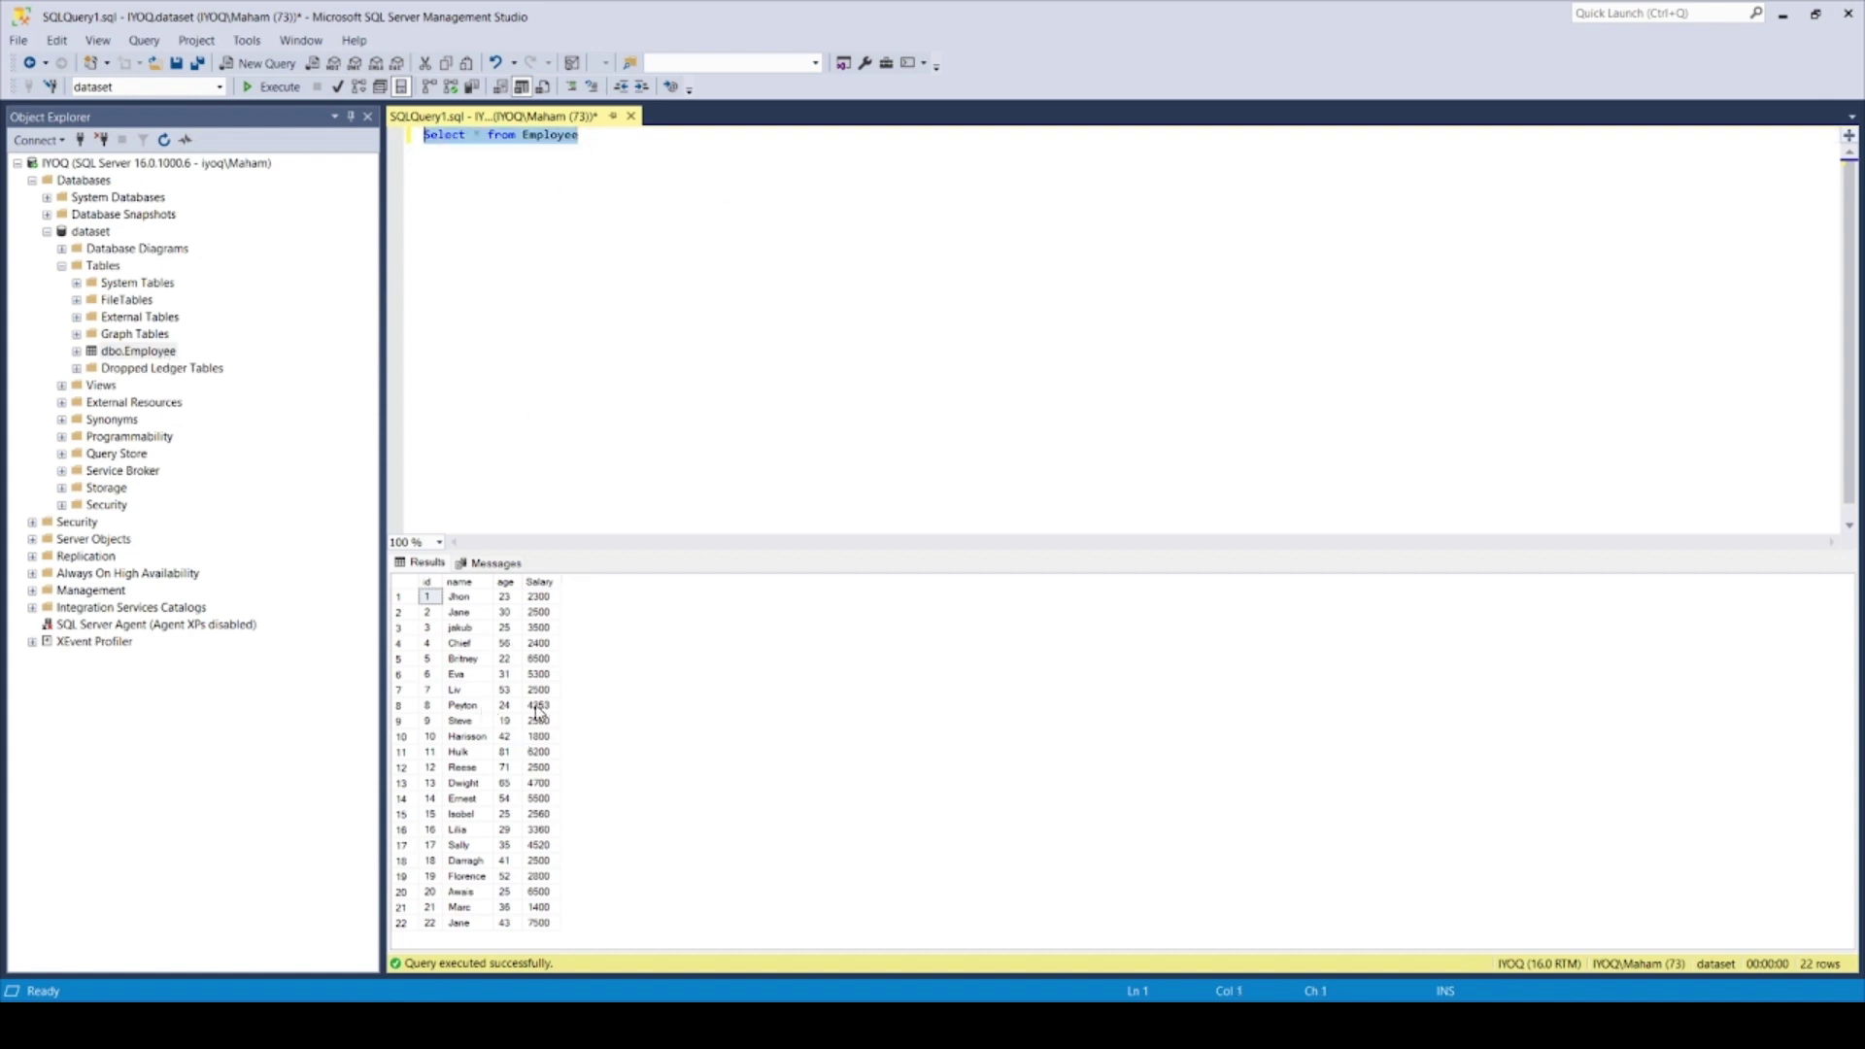
- Name the OLE DB connection sql_DB_Connection and create it
click(1784, 14)
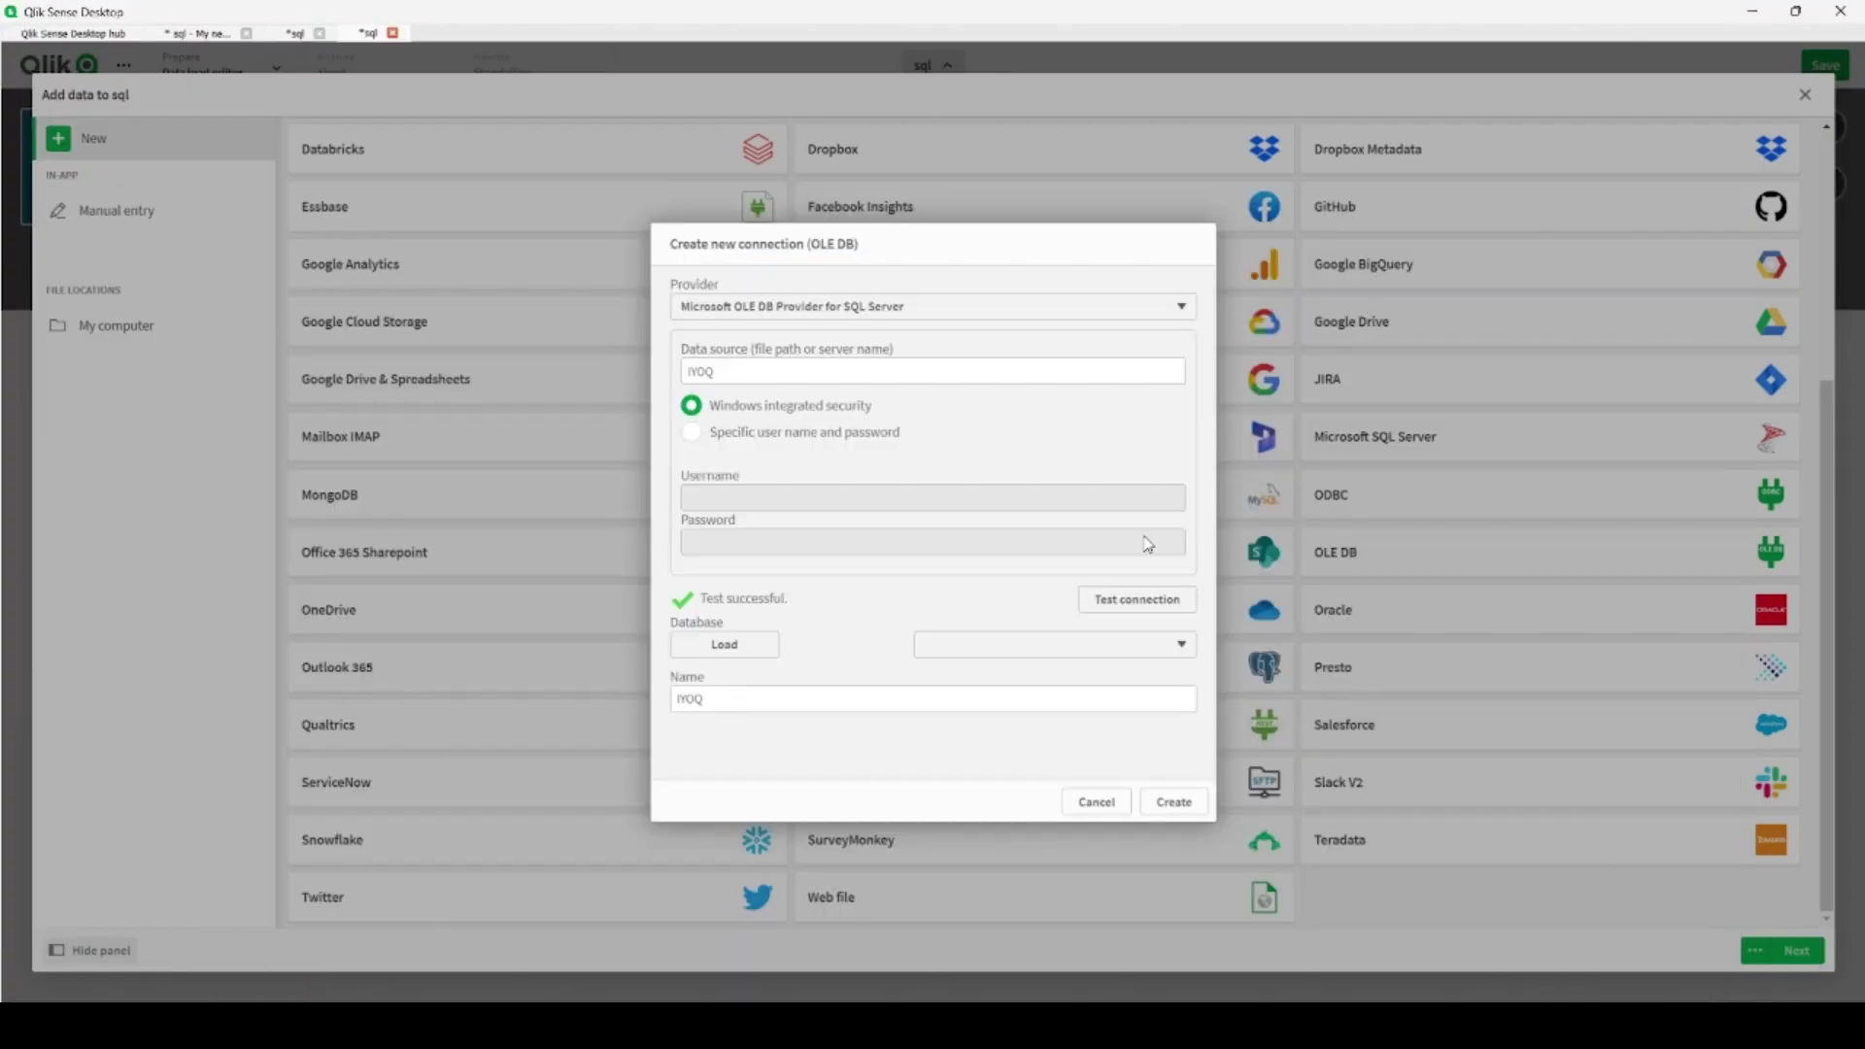
click(692, 699)
double_click(688, 699)
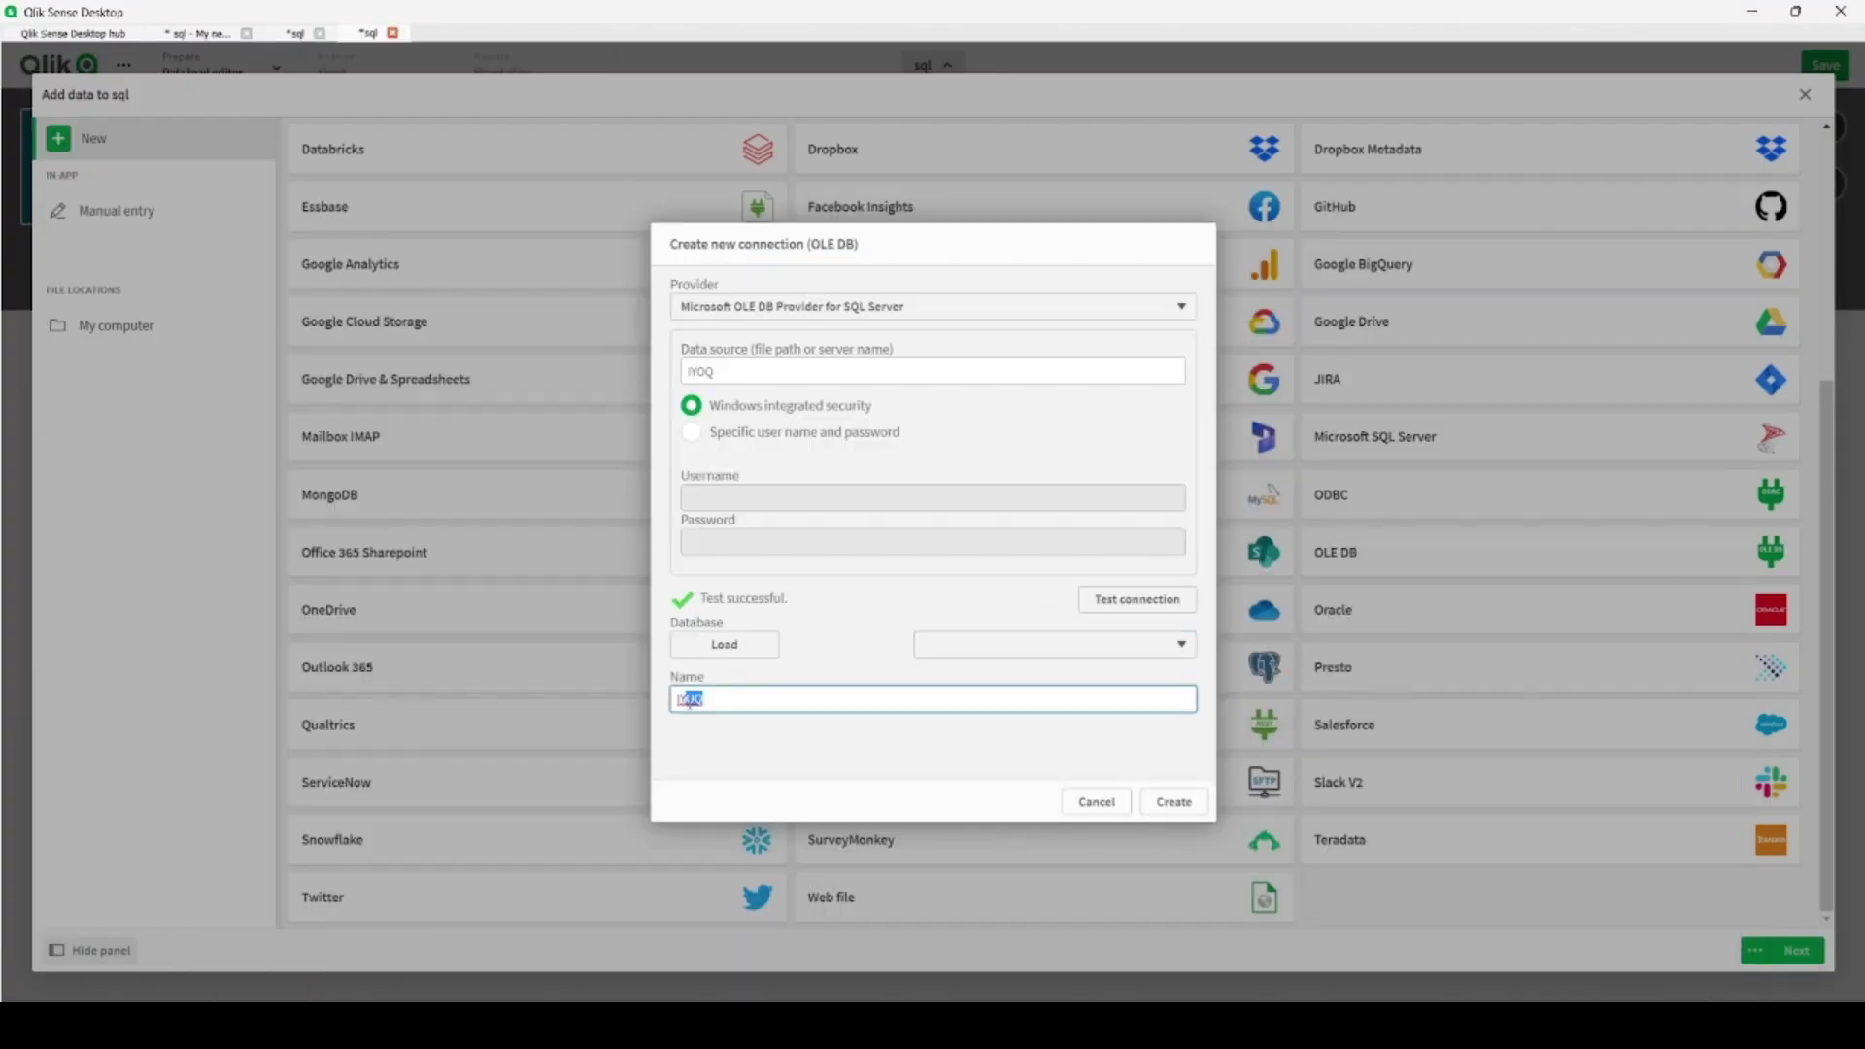
click(722, 702)
text(sql_DB_Connection)
click(1175, 804)
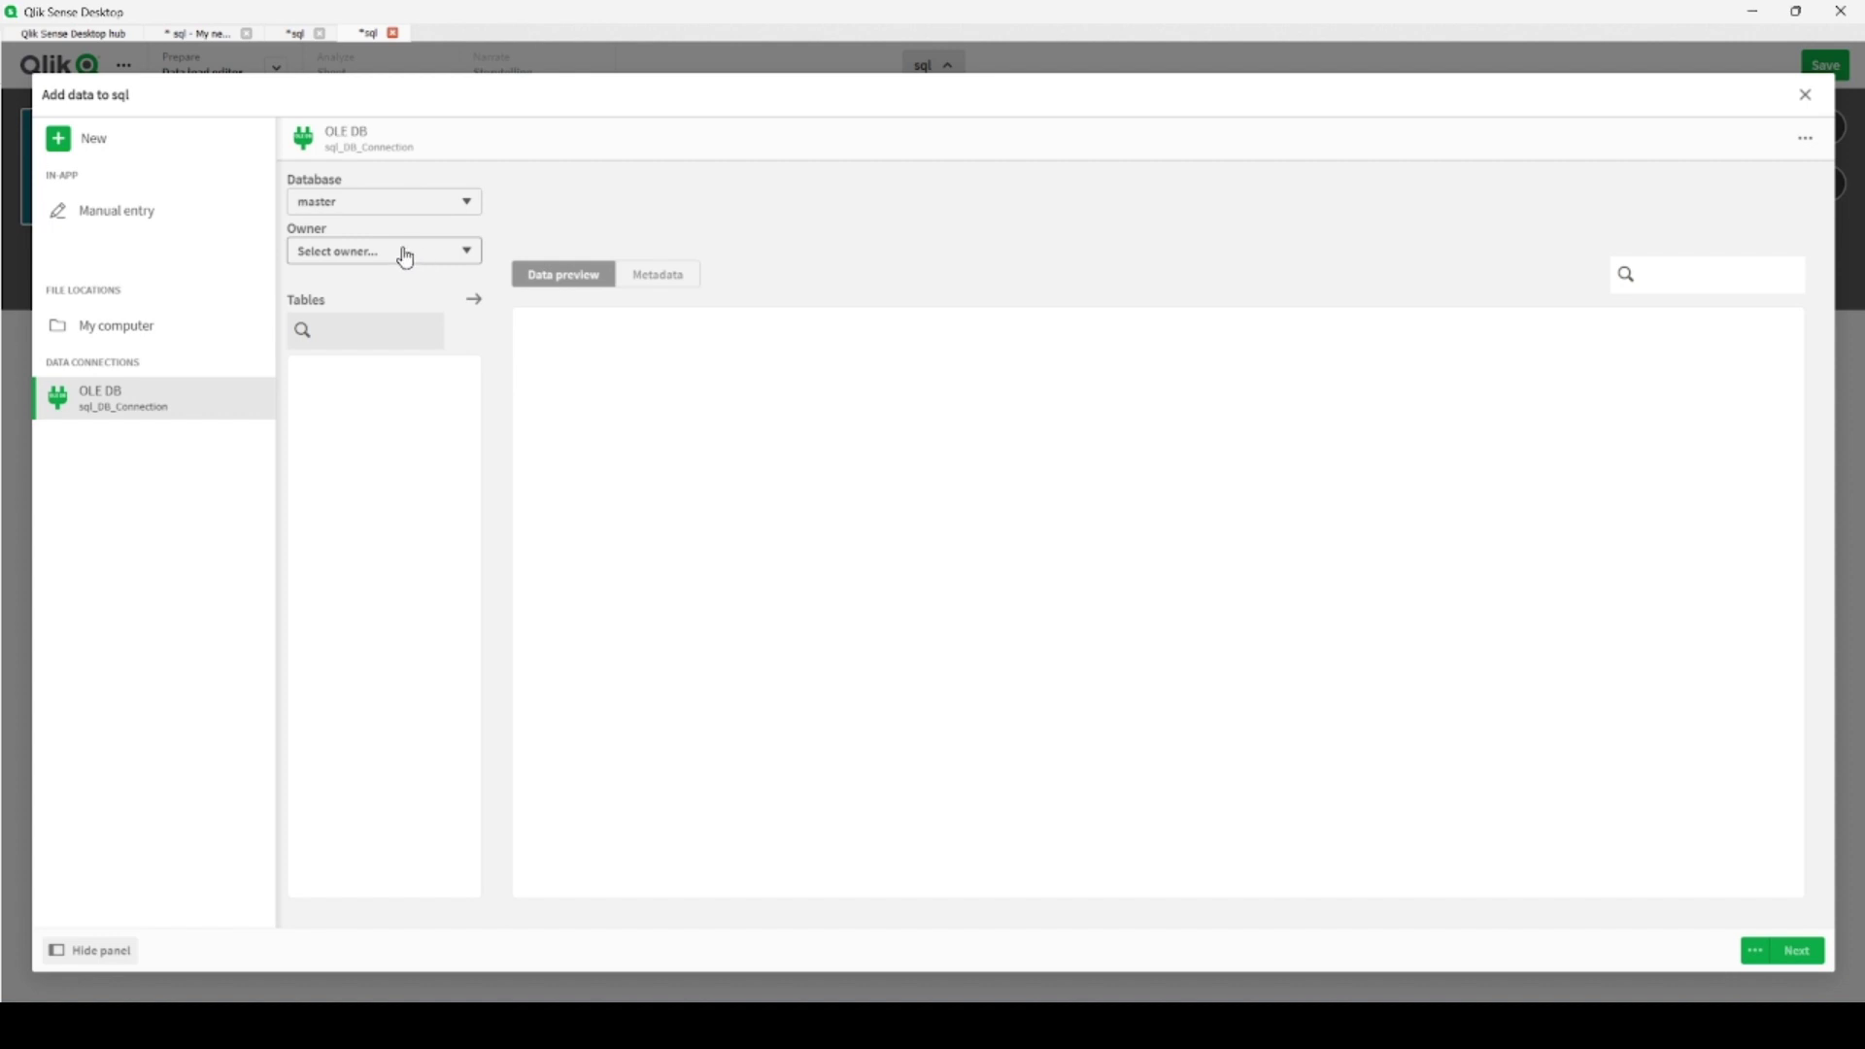
- Pick database dataset, owner dbo, and tick the Employee table with all its columns
click(373, 208)
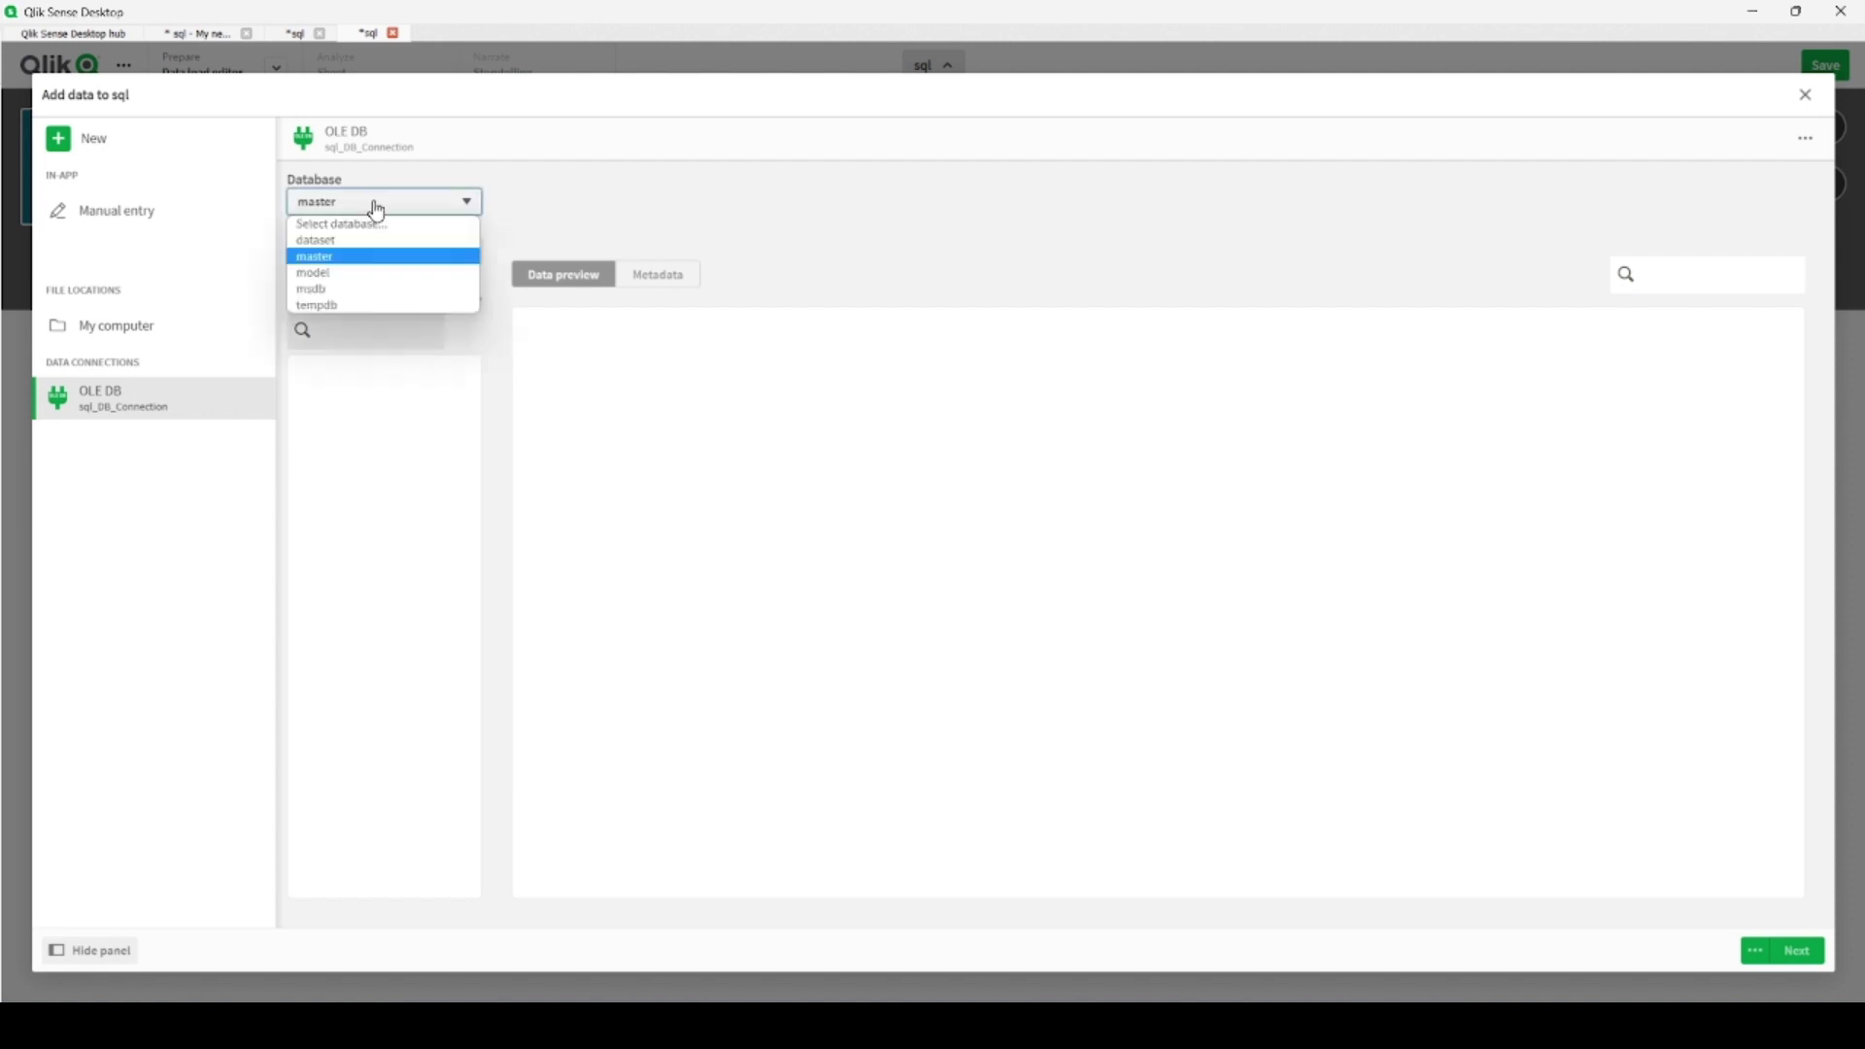
click(337, 243)
click(386, 257)
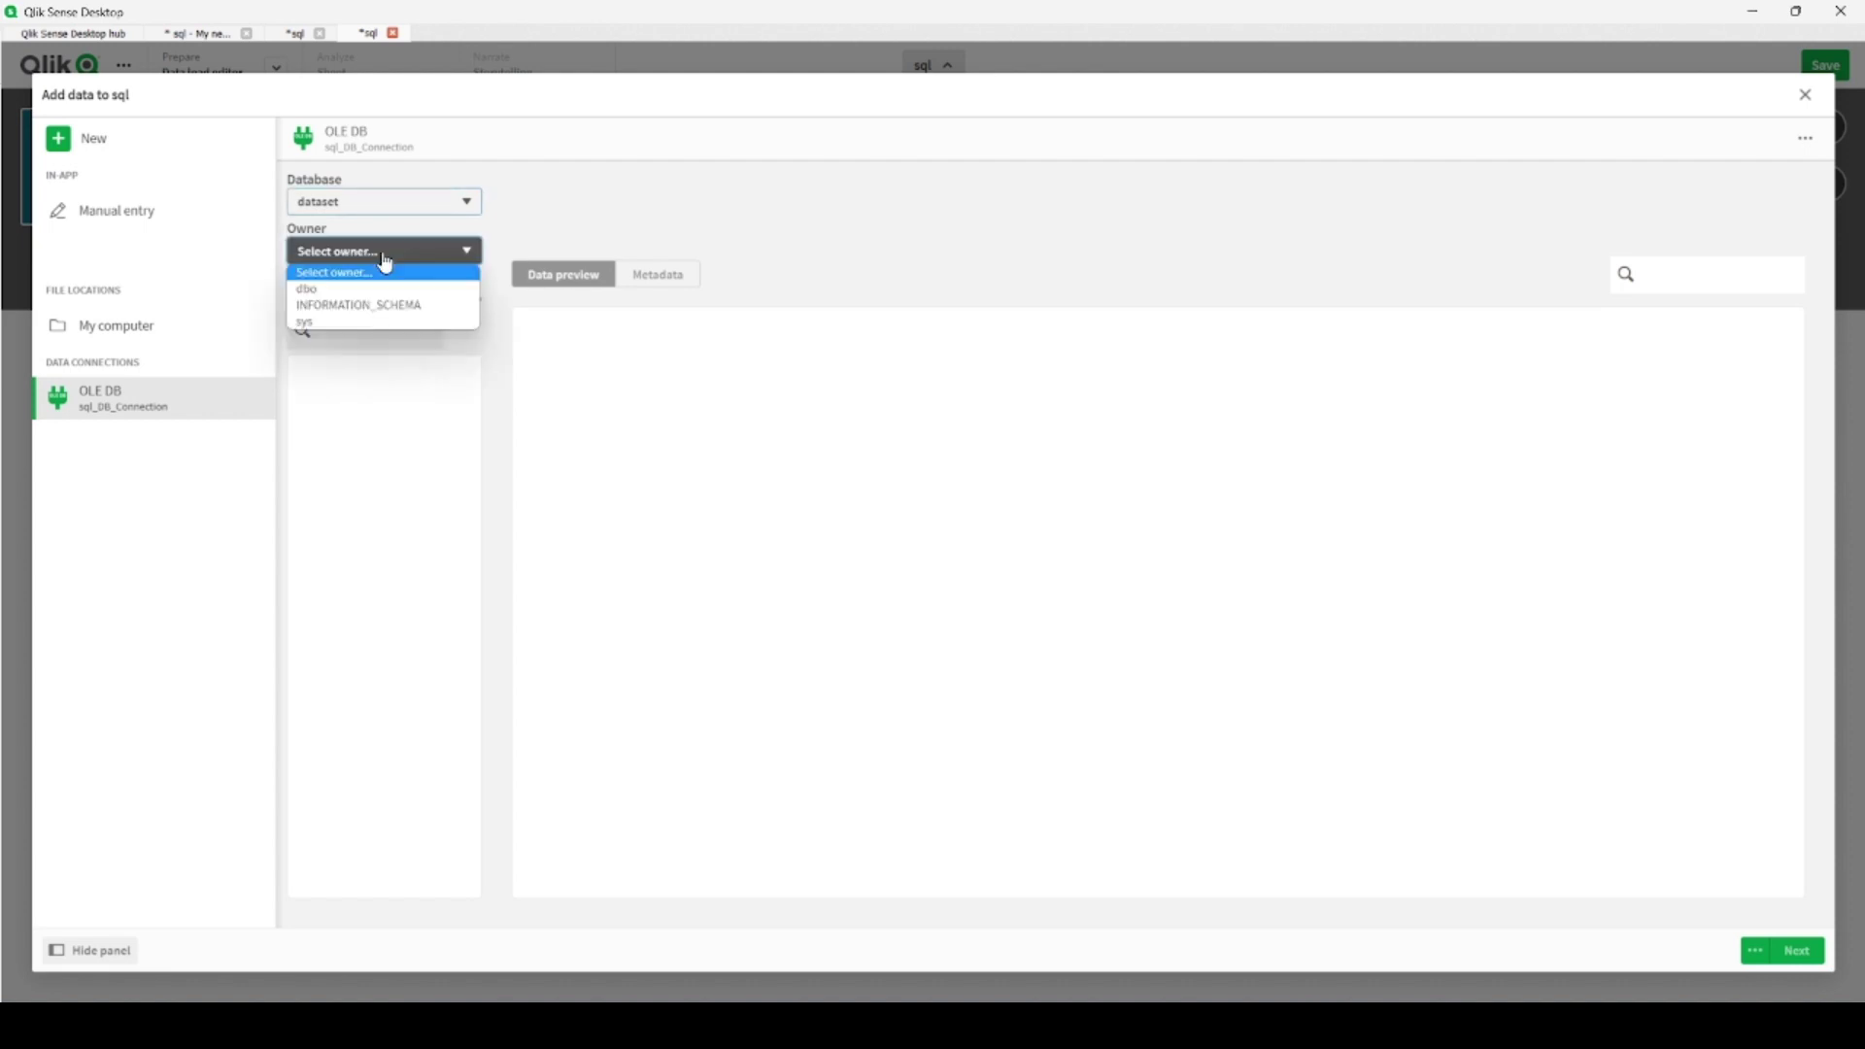
click(338, 290)
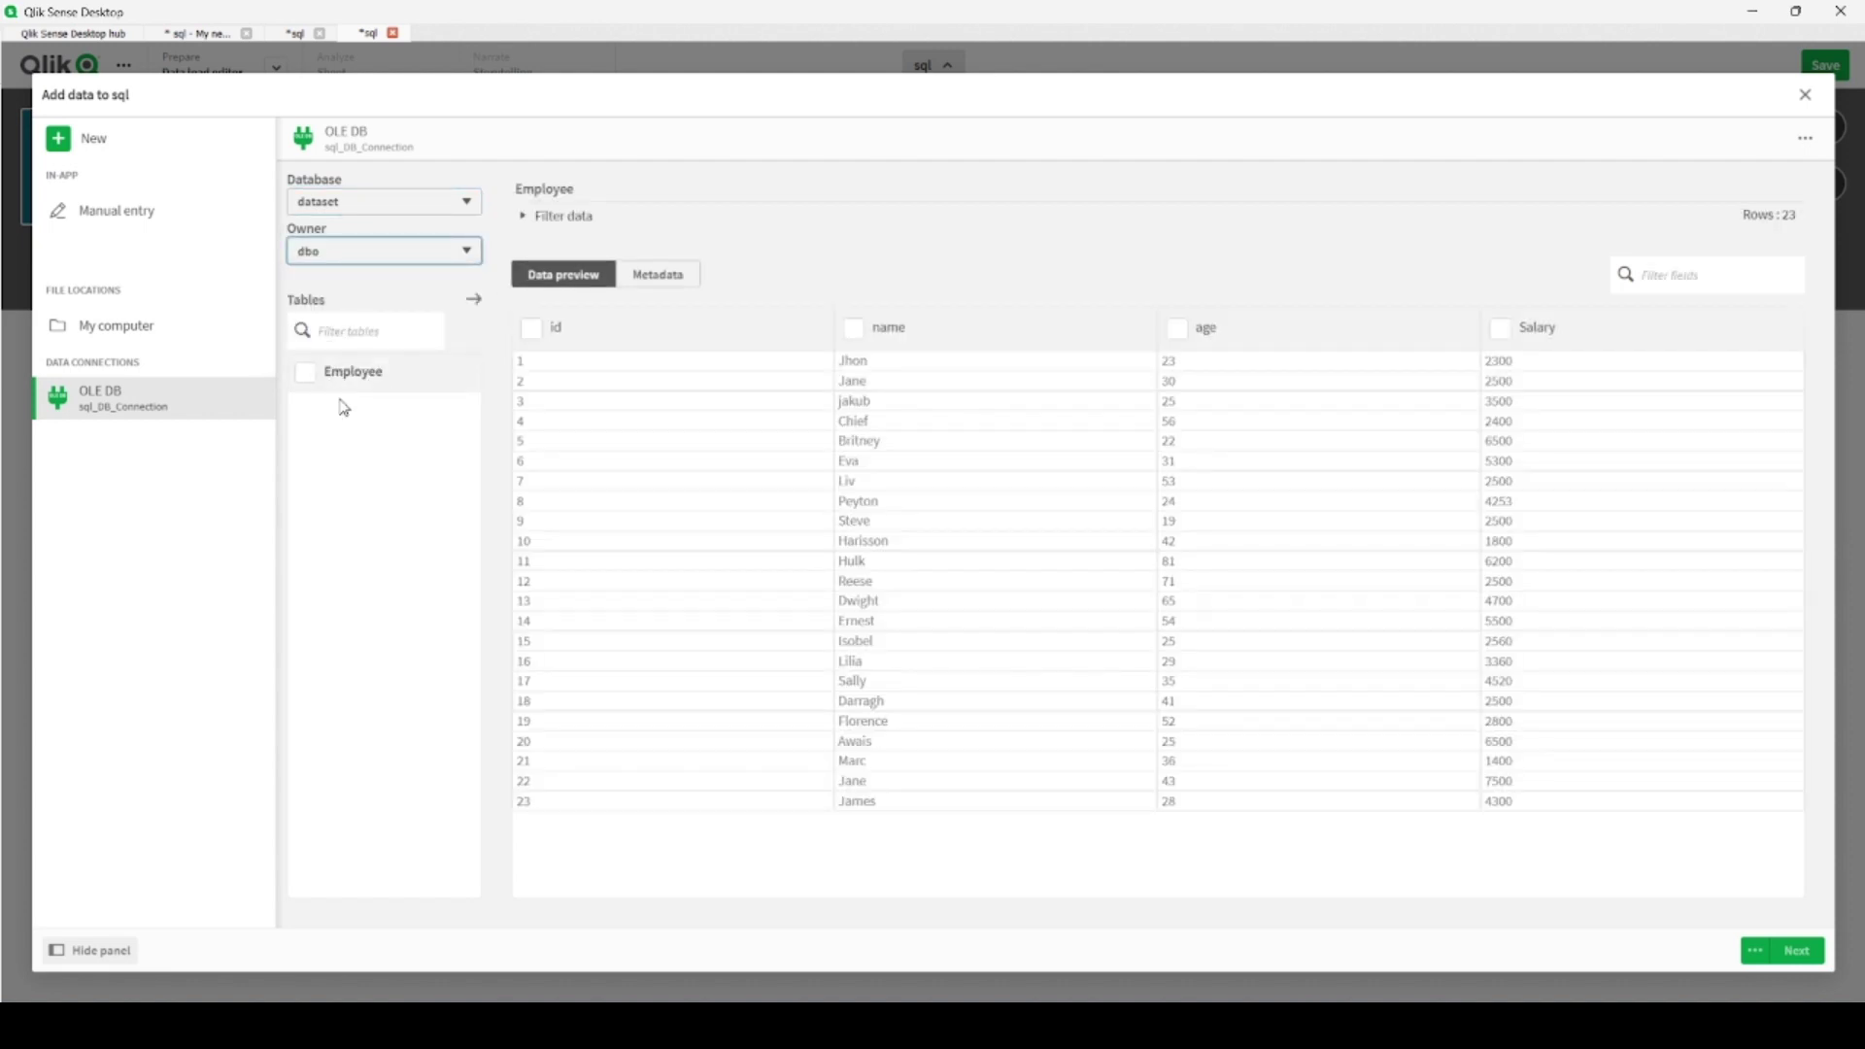
click(305, 372)
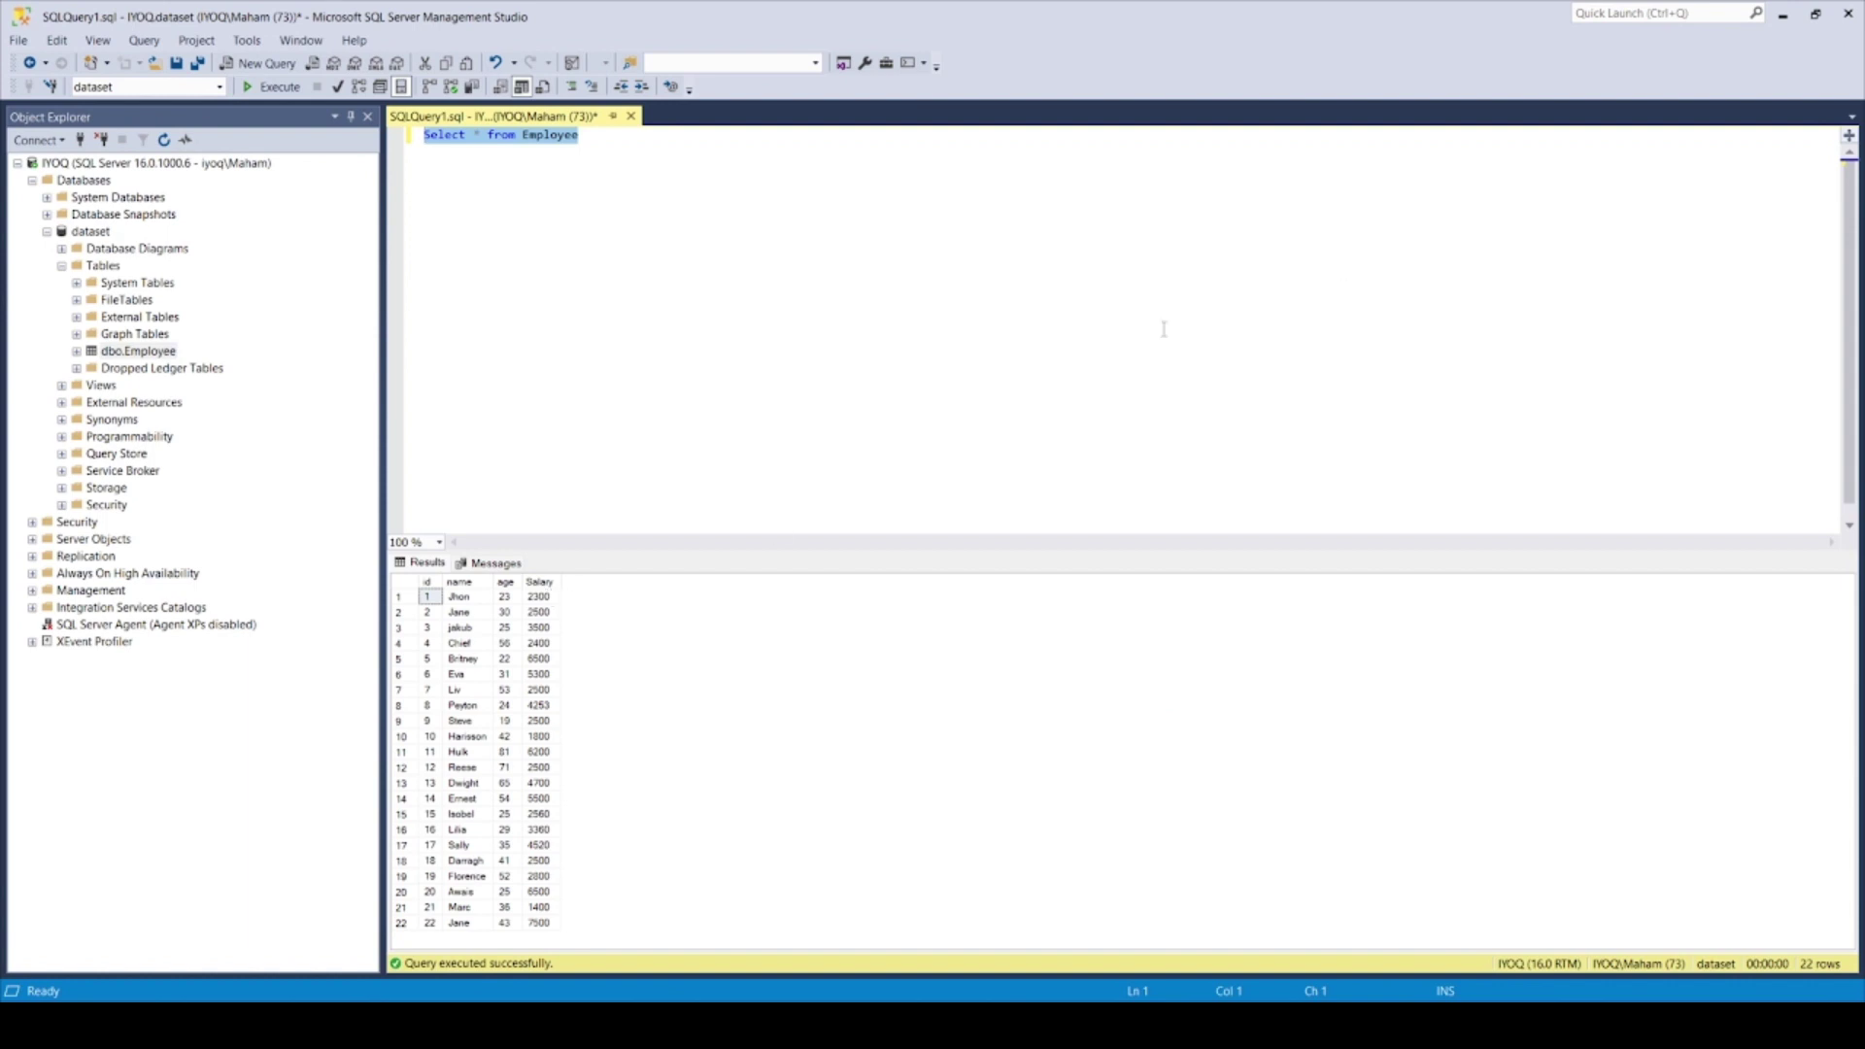
- Minimize SQL Server Management Studio to return to Qlik's 23-row Employee preview
click(1783, 15)
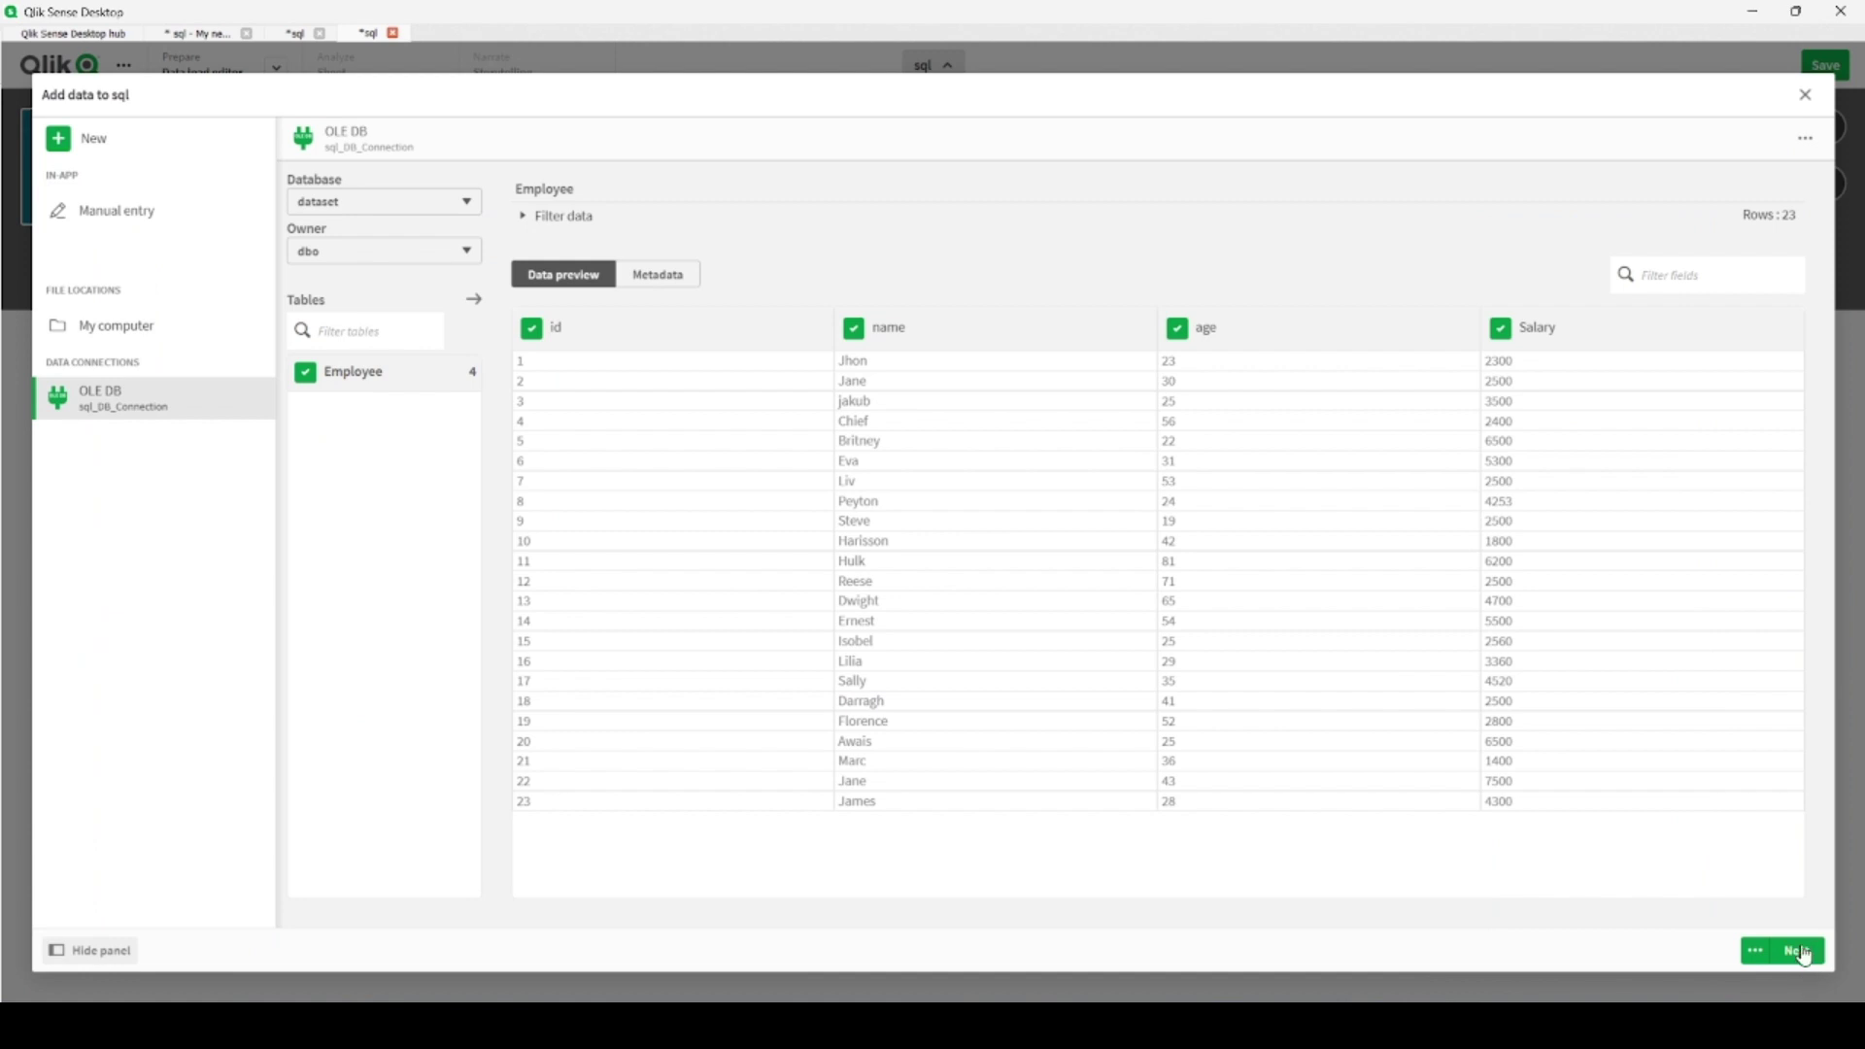
- Load the Employee table into the app and close the 'Data was loaded successfully' message
click(1799, 952)
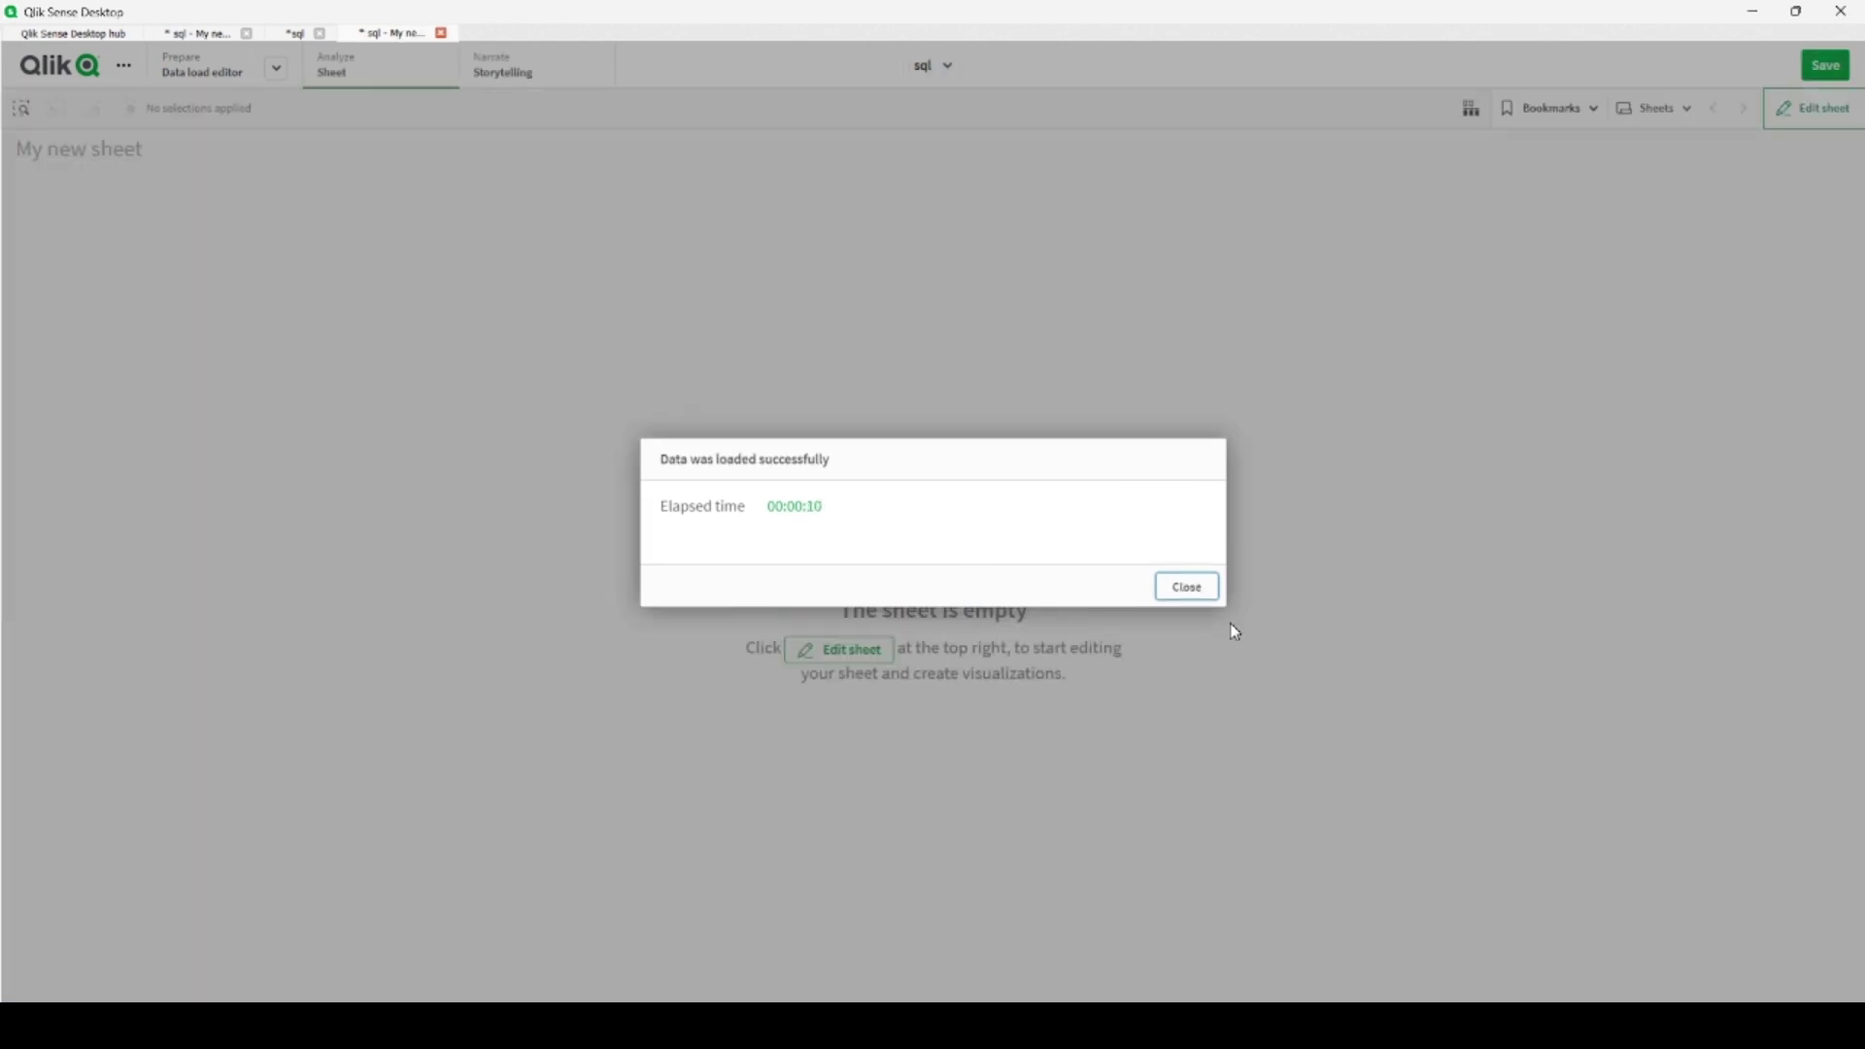
click(1195, 590)
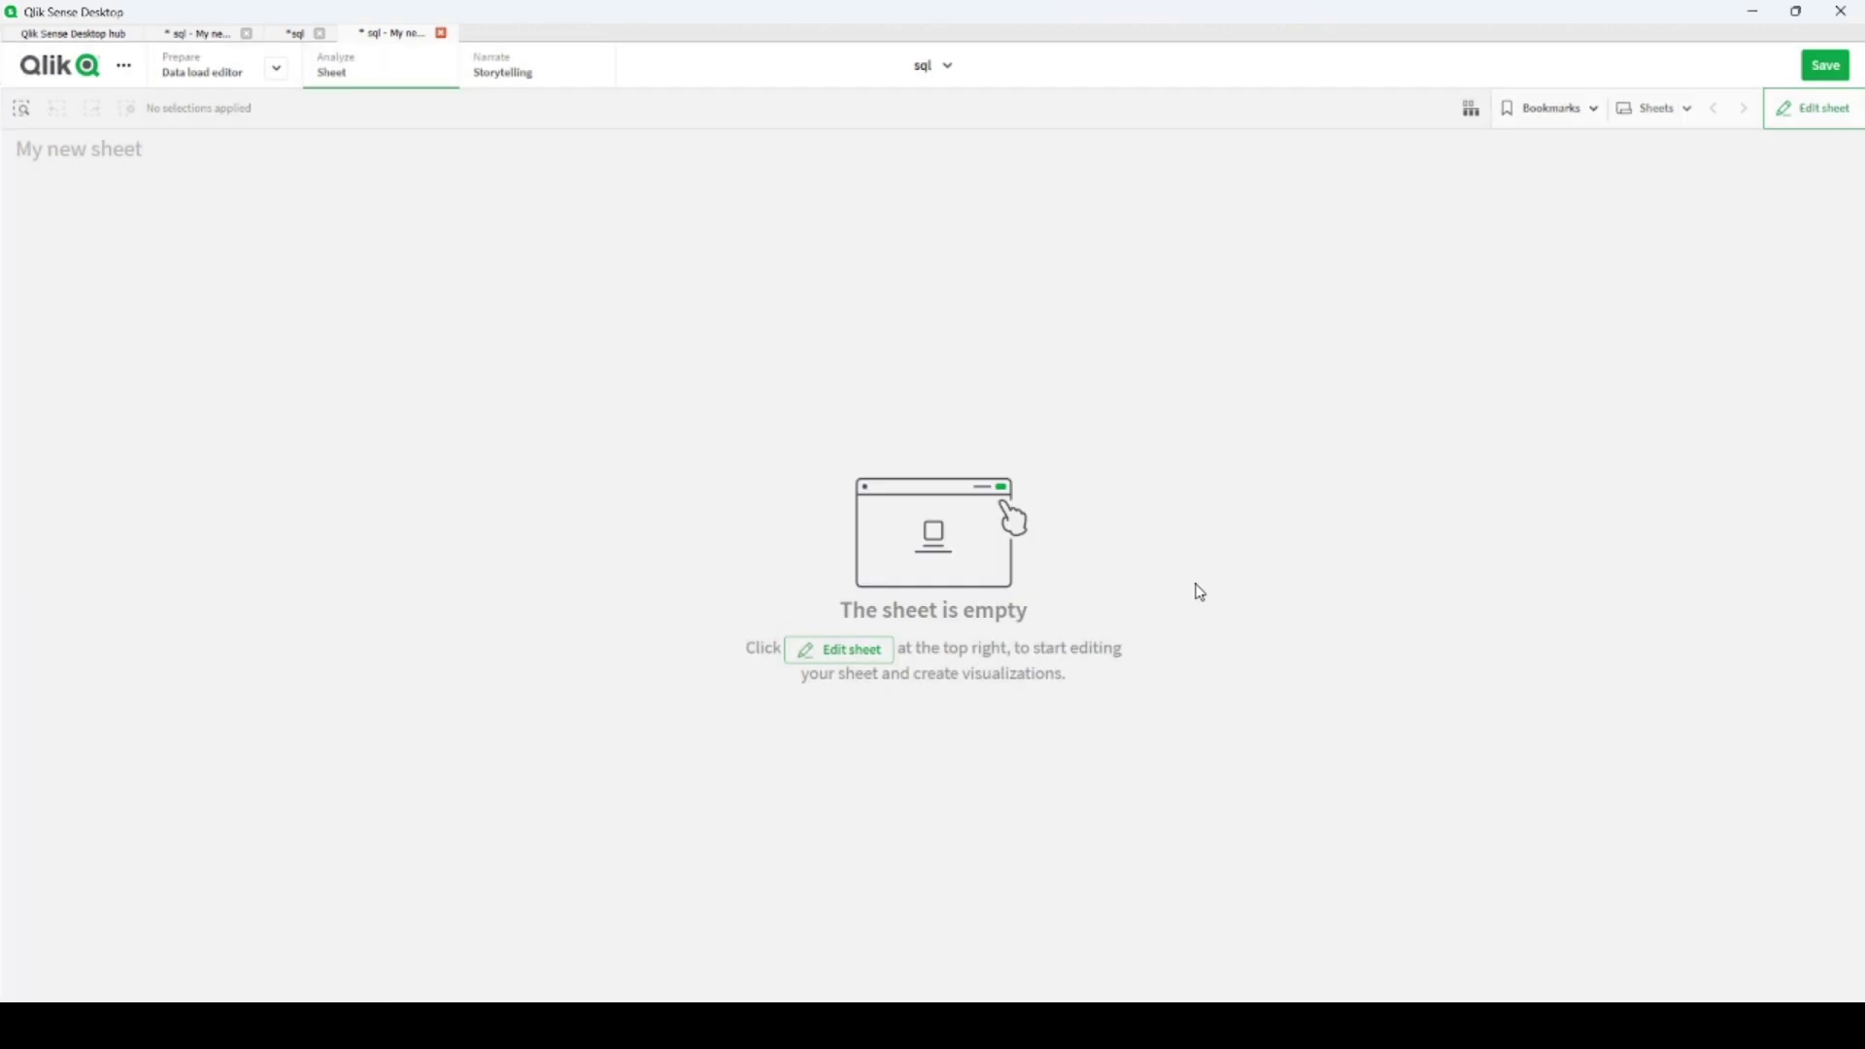
- Review the Auto-generated Employee script in the Data load editor, then return to Main
click(278, 69)
click(266, 153)
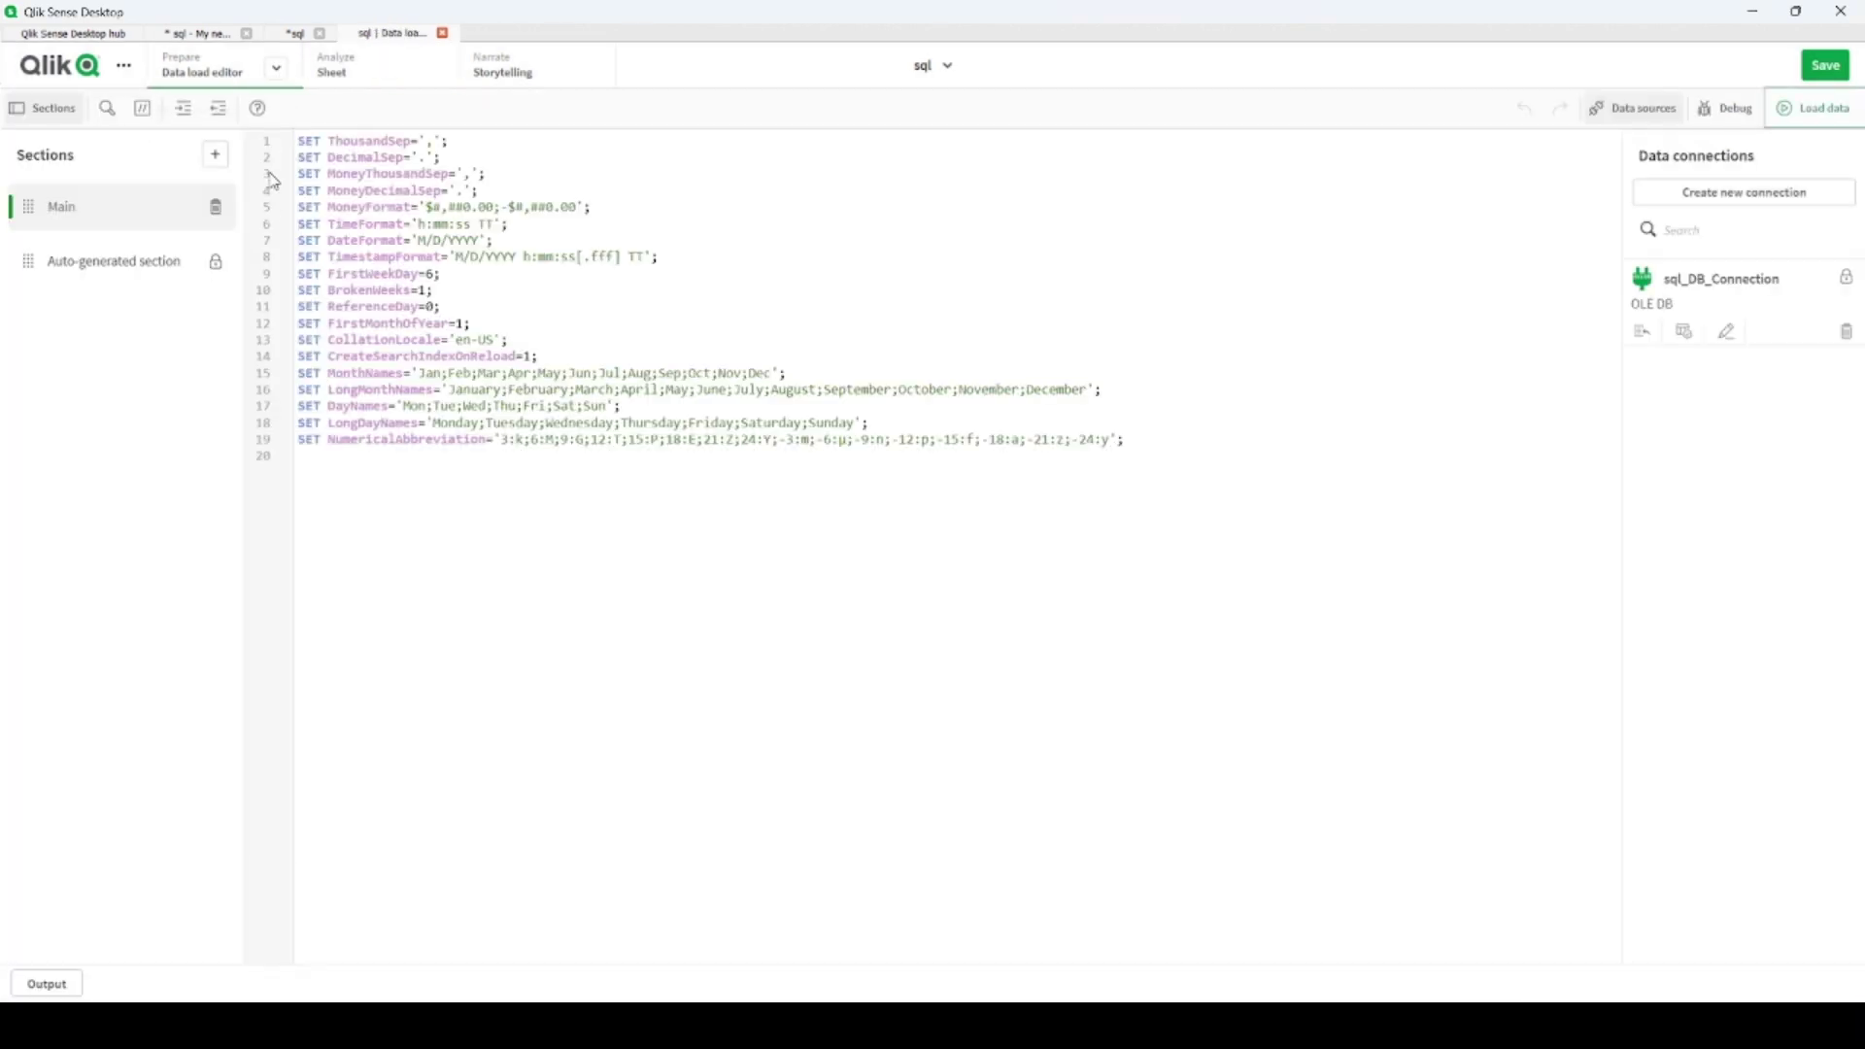
click(102, 268)
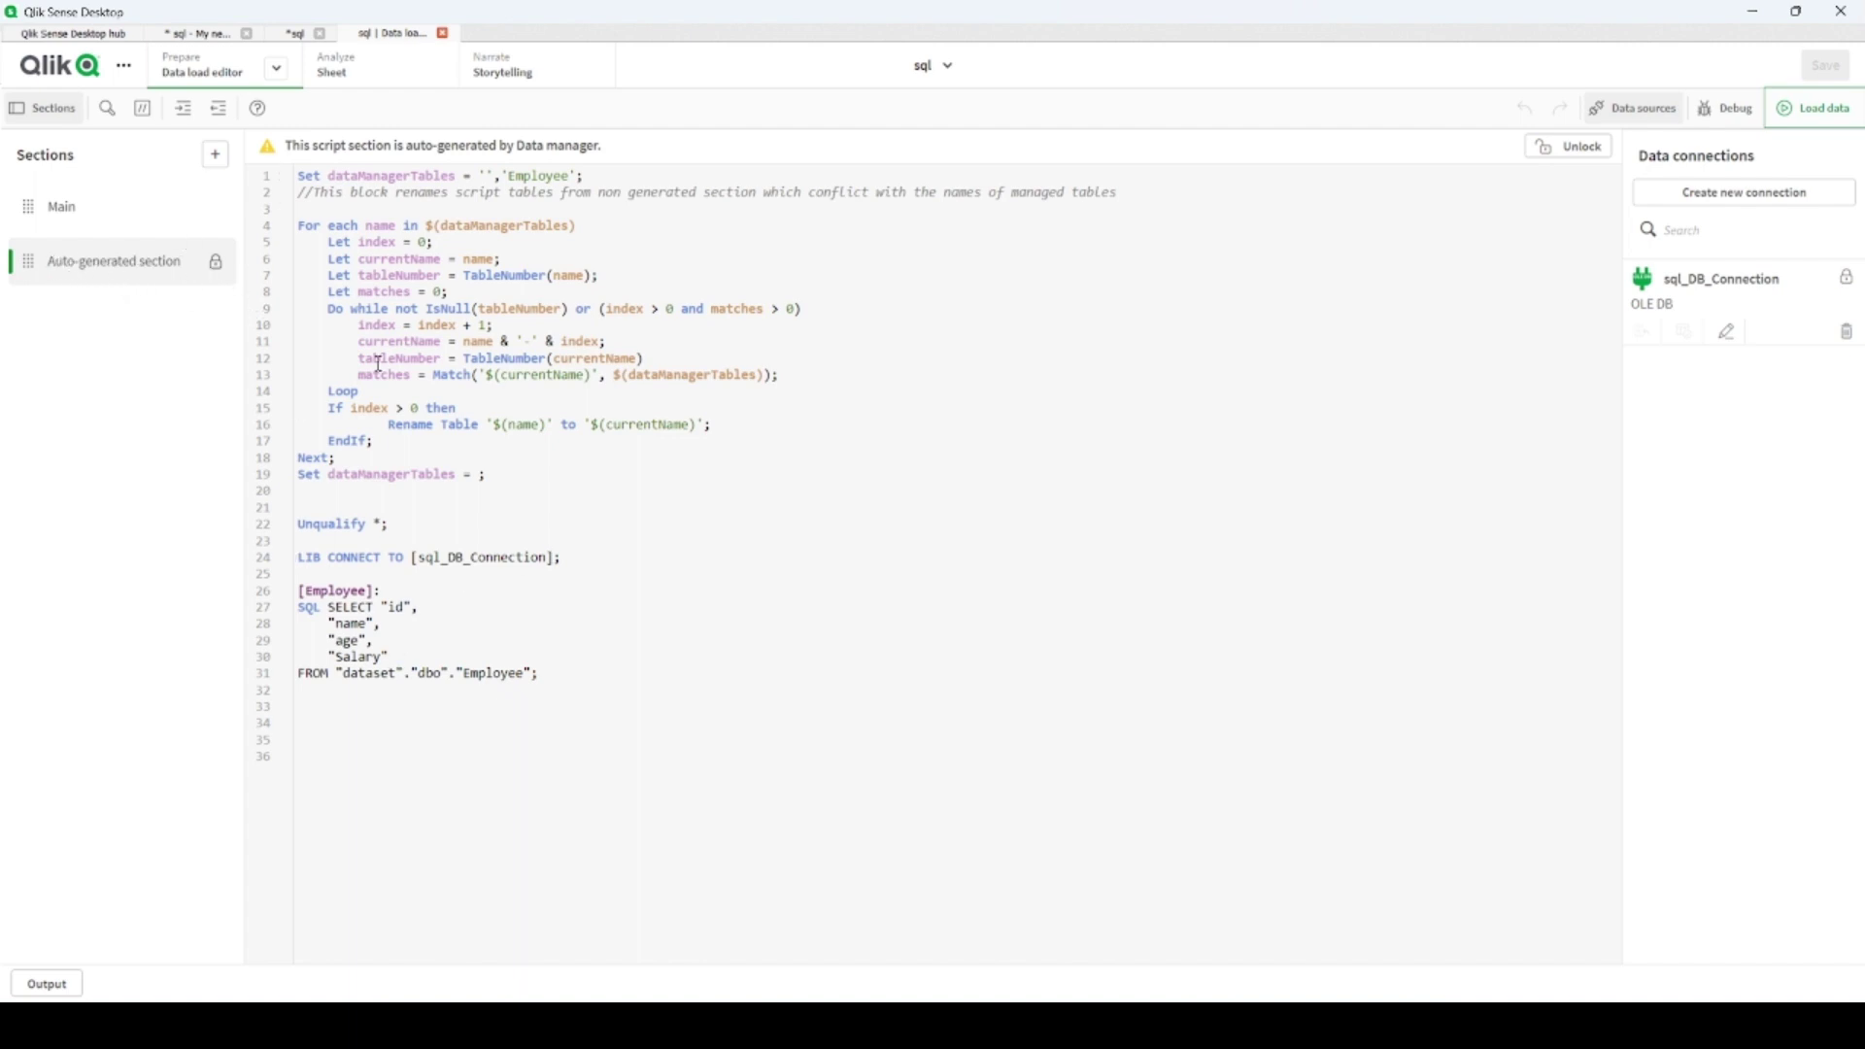
drag(607, 692, 199, 246)
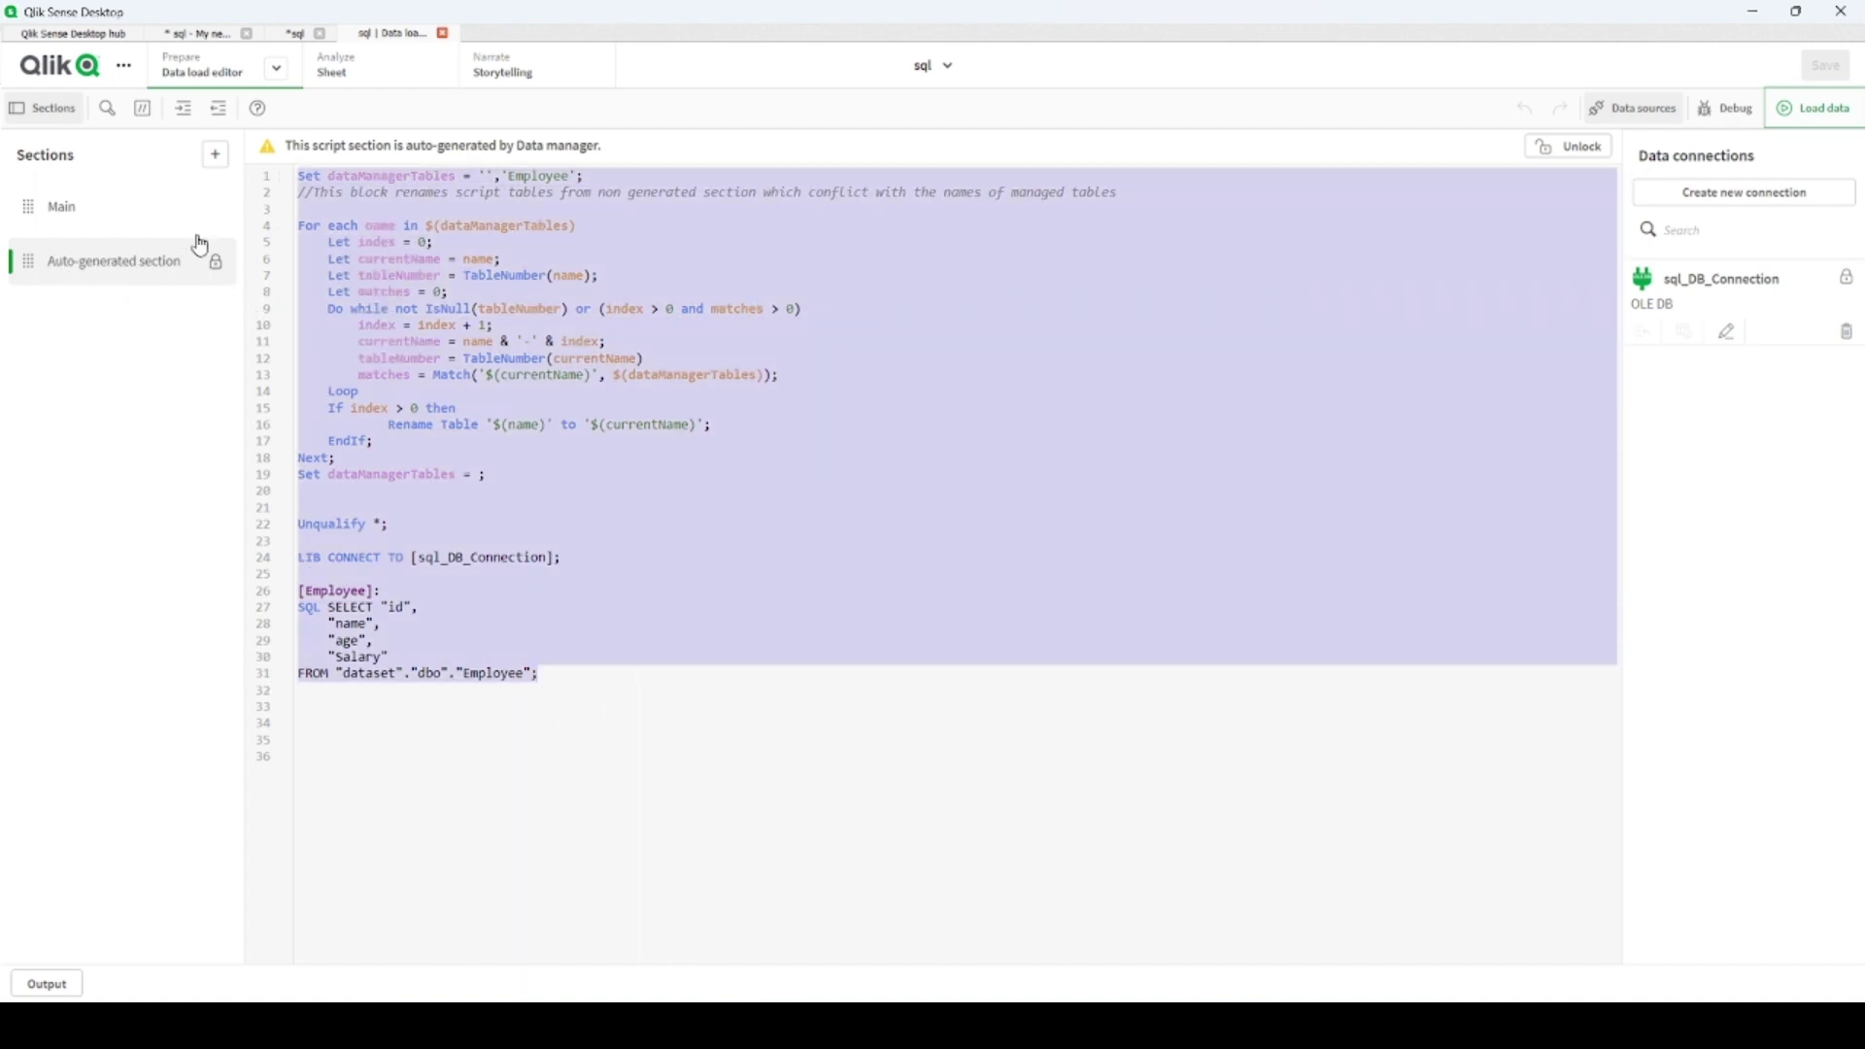
click(90, 209)
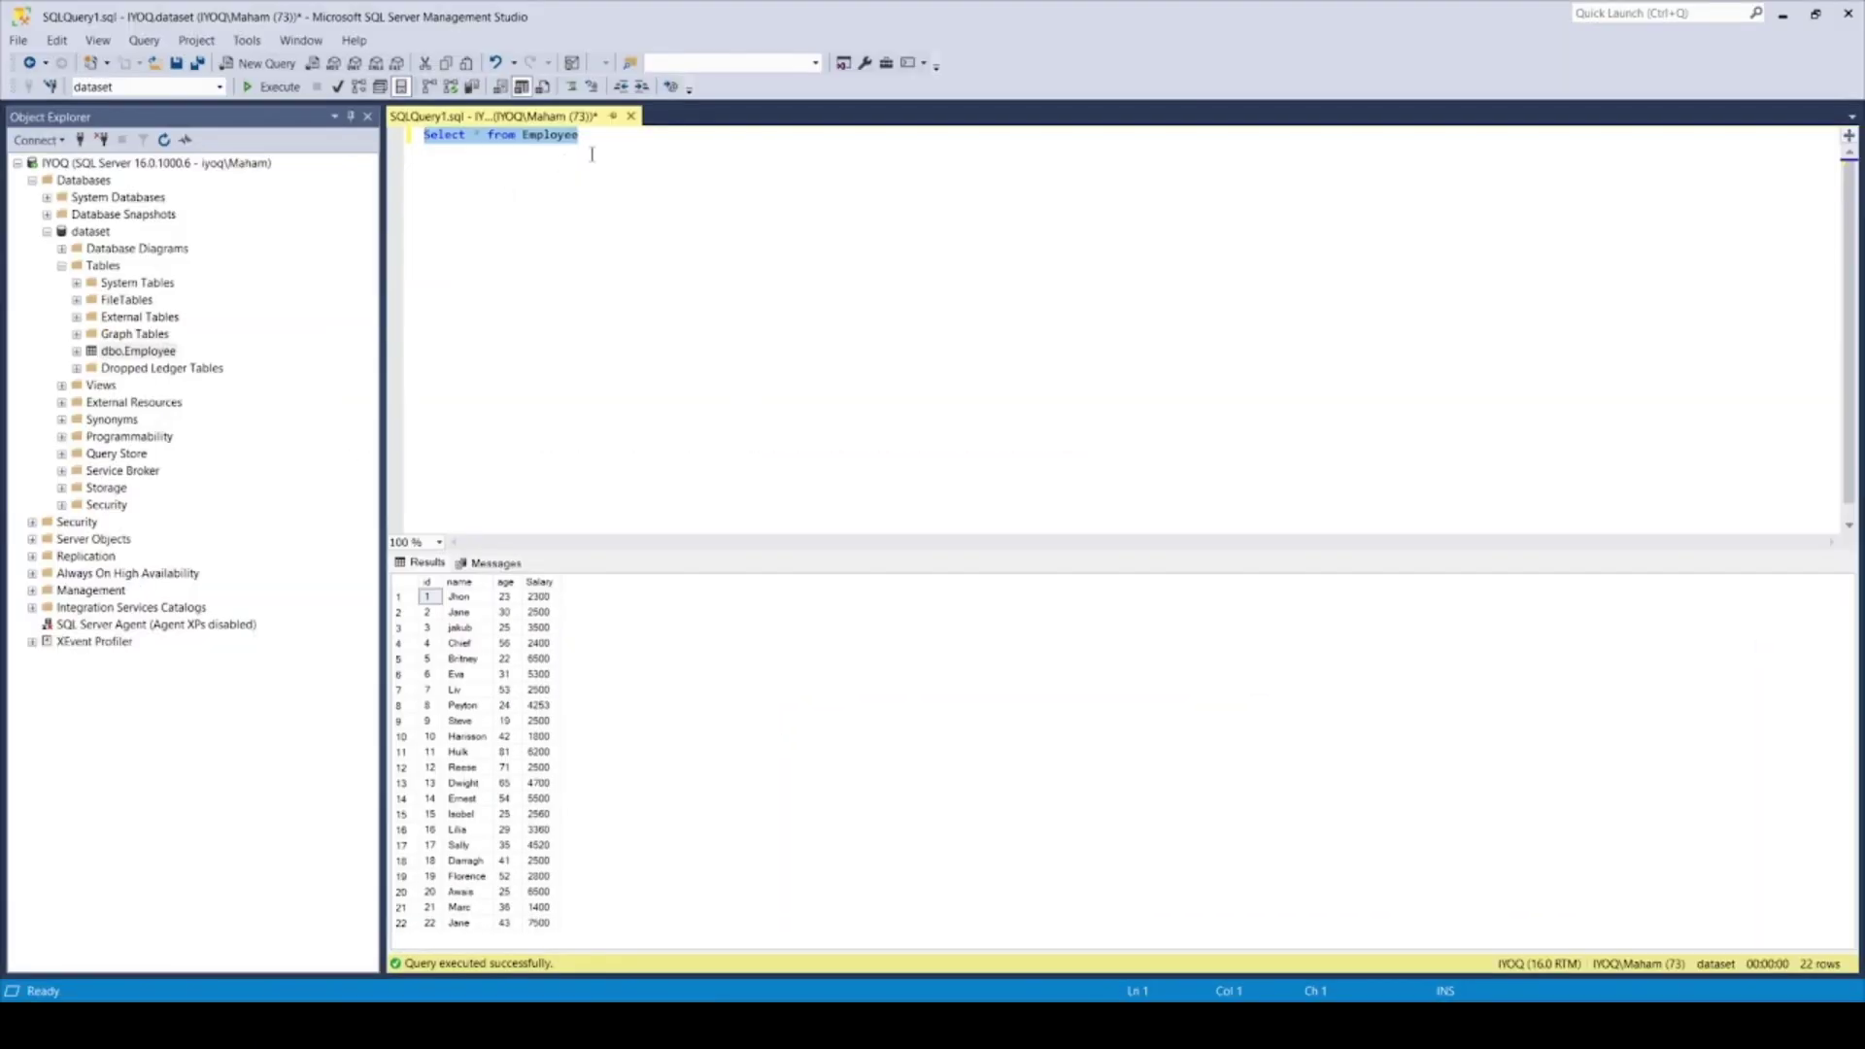
- Rerun 'Select * from Employee' in SSMS so the results show 23 rows
click(603, 143)
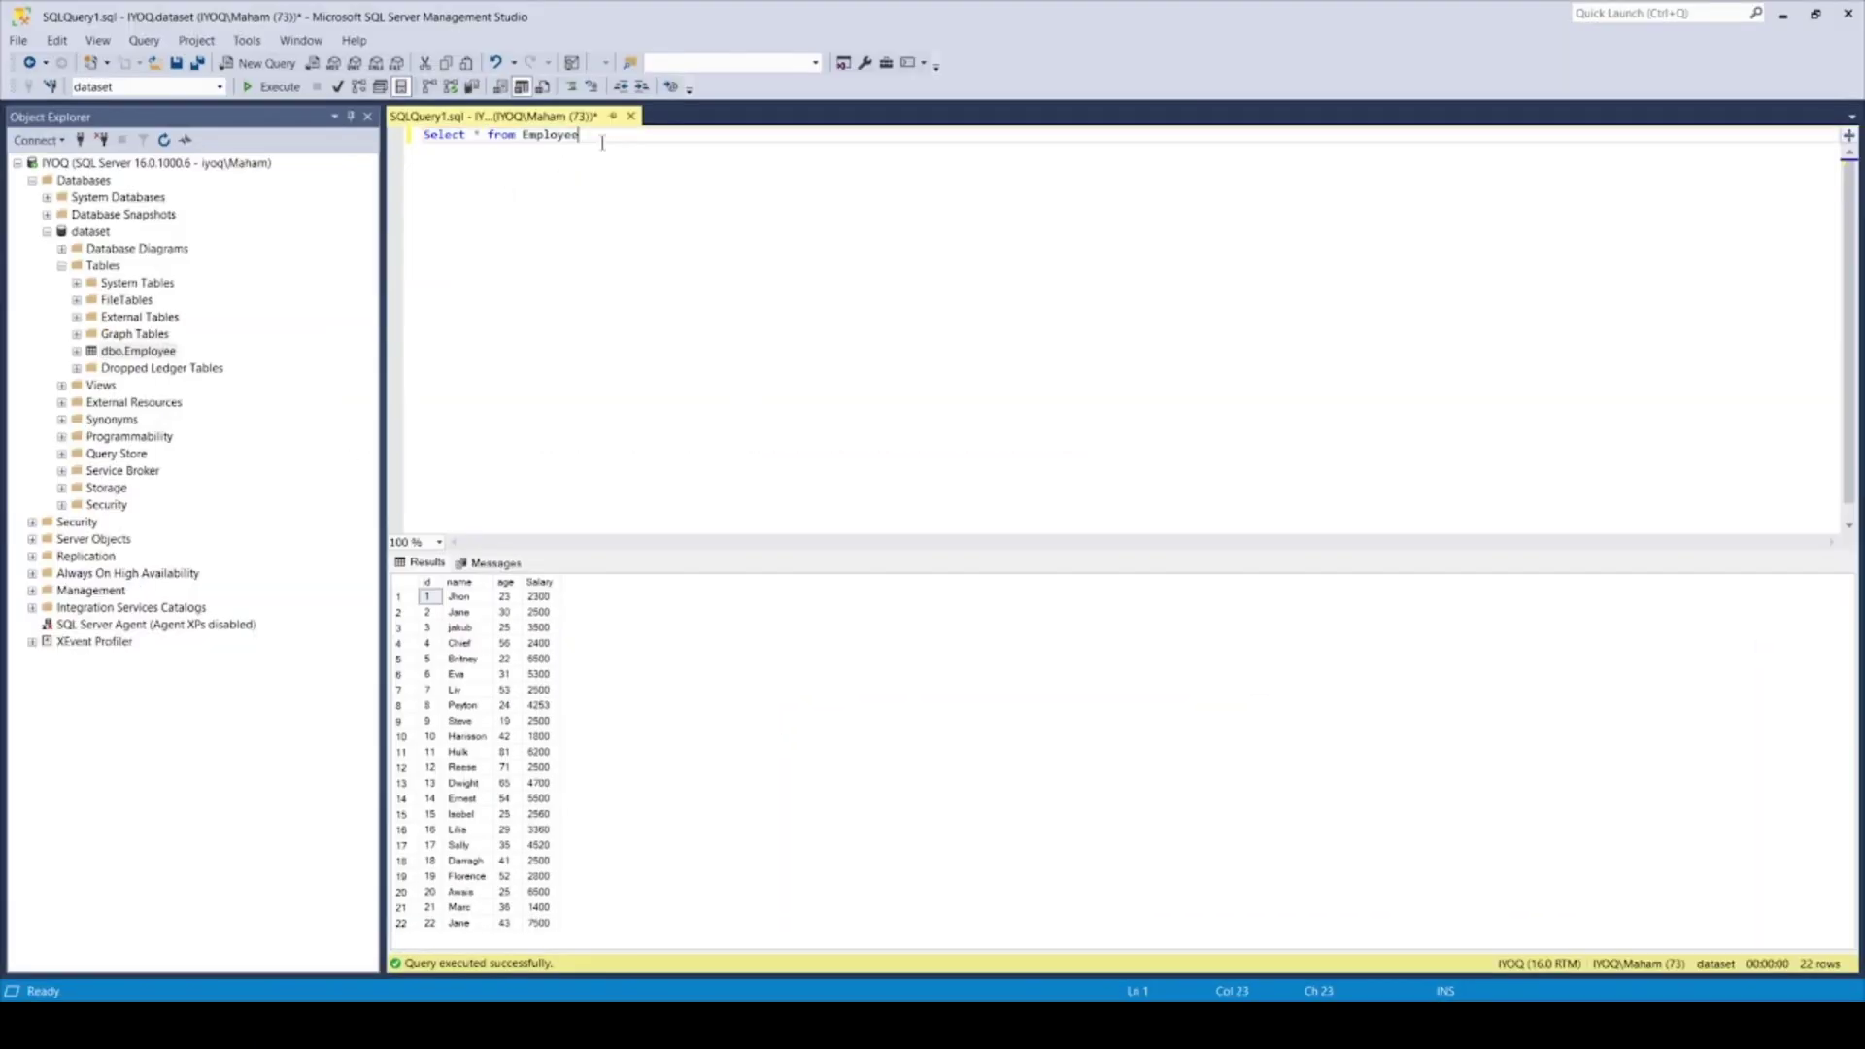
drag(602, 143, 420, 136)
click(479, 136)
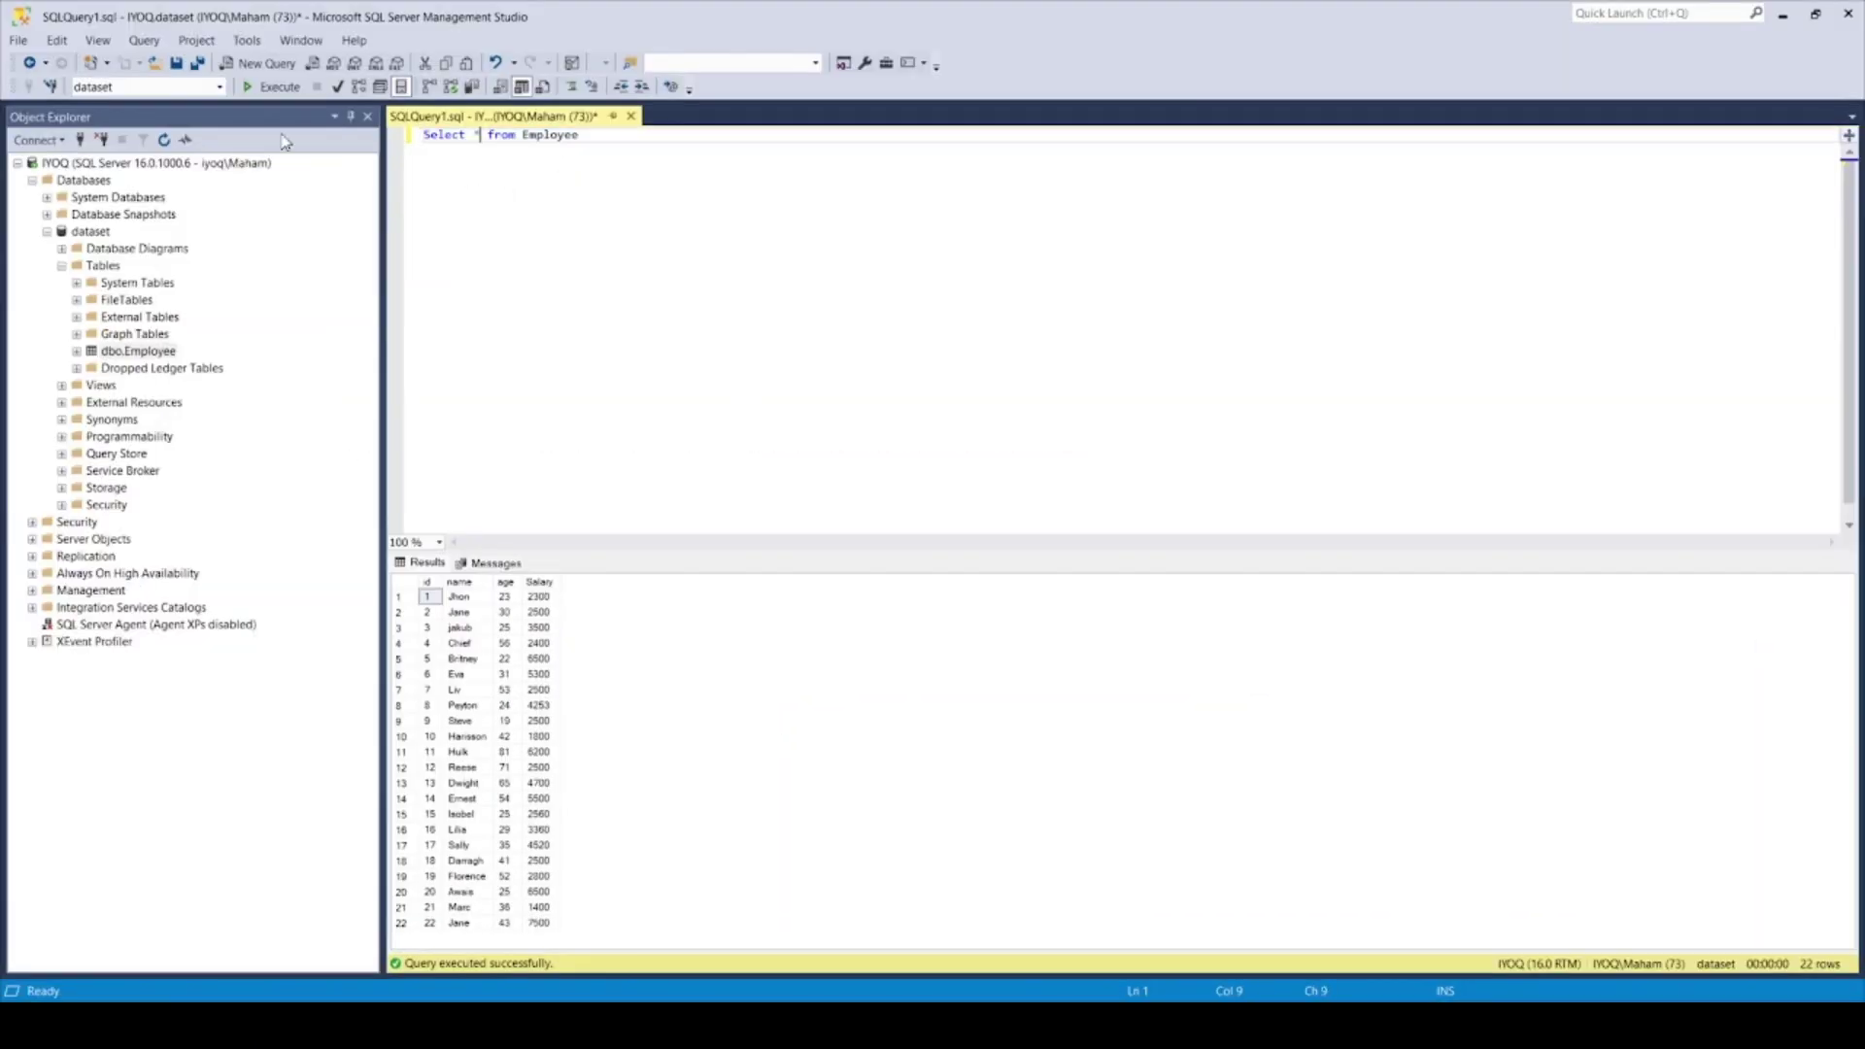
click(272, 88)
drag(584, 136, 420, 136)
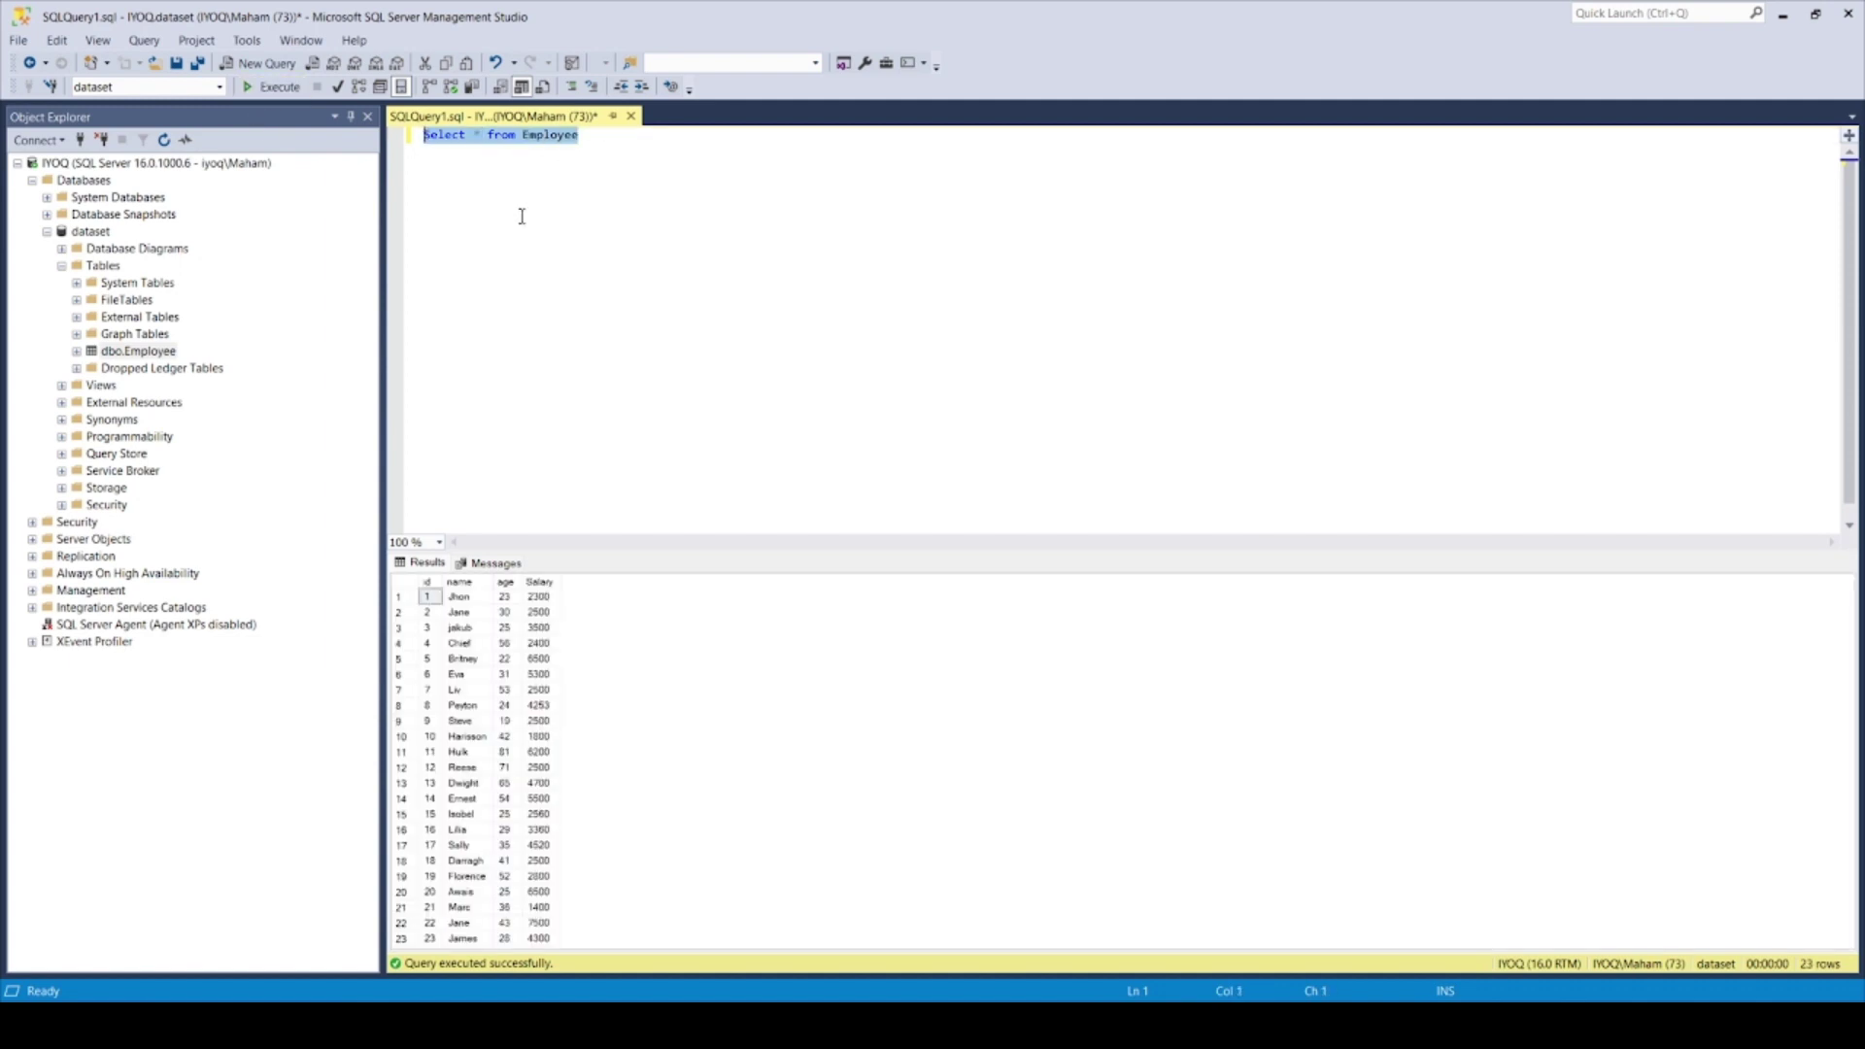
click(524, 136)
drag(599, 136, 420, 136)
- At the end of the Main script, insert the CONNECT statement for sql_DB_Connection
click(1787, 15)
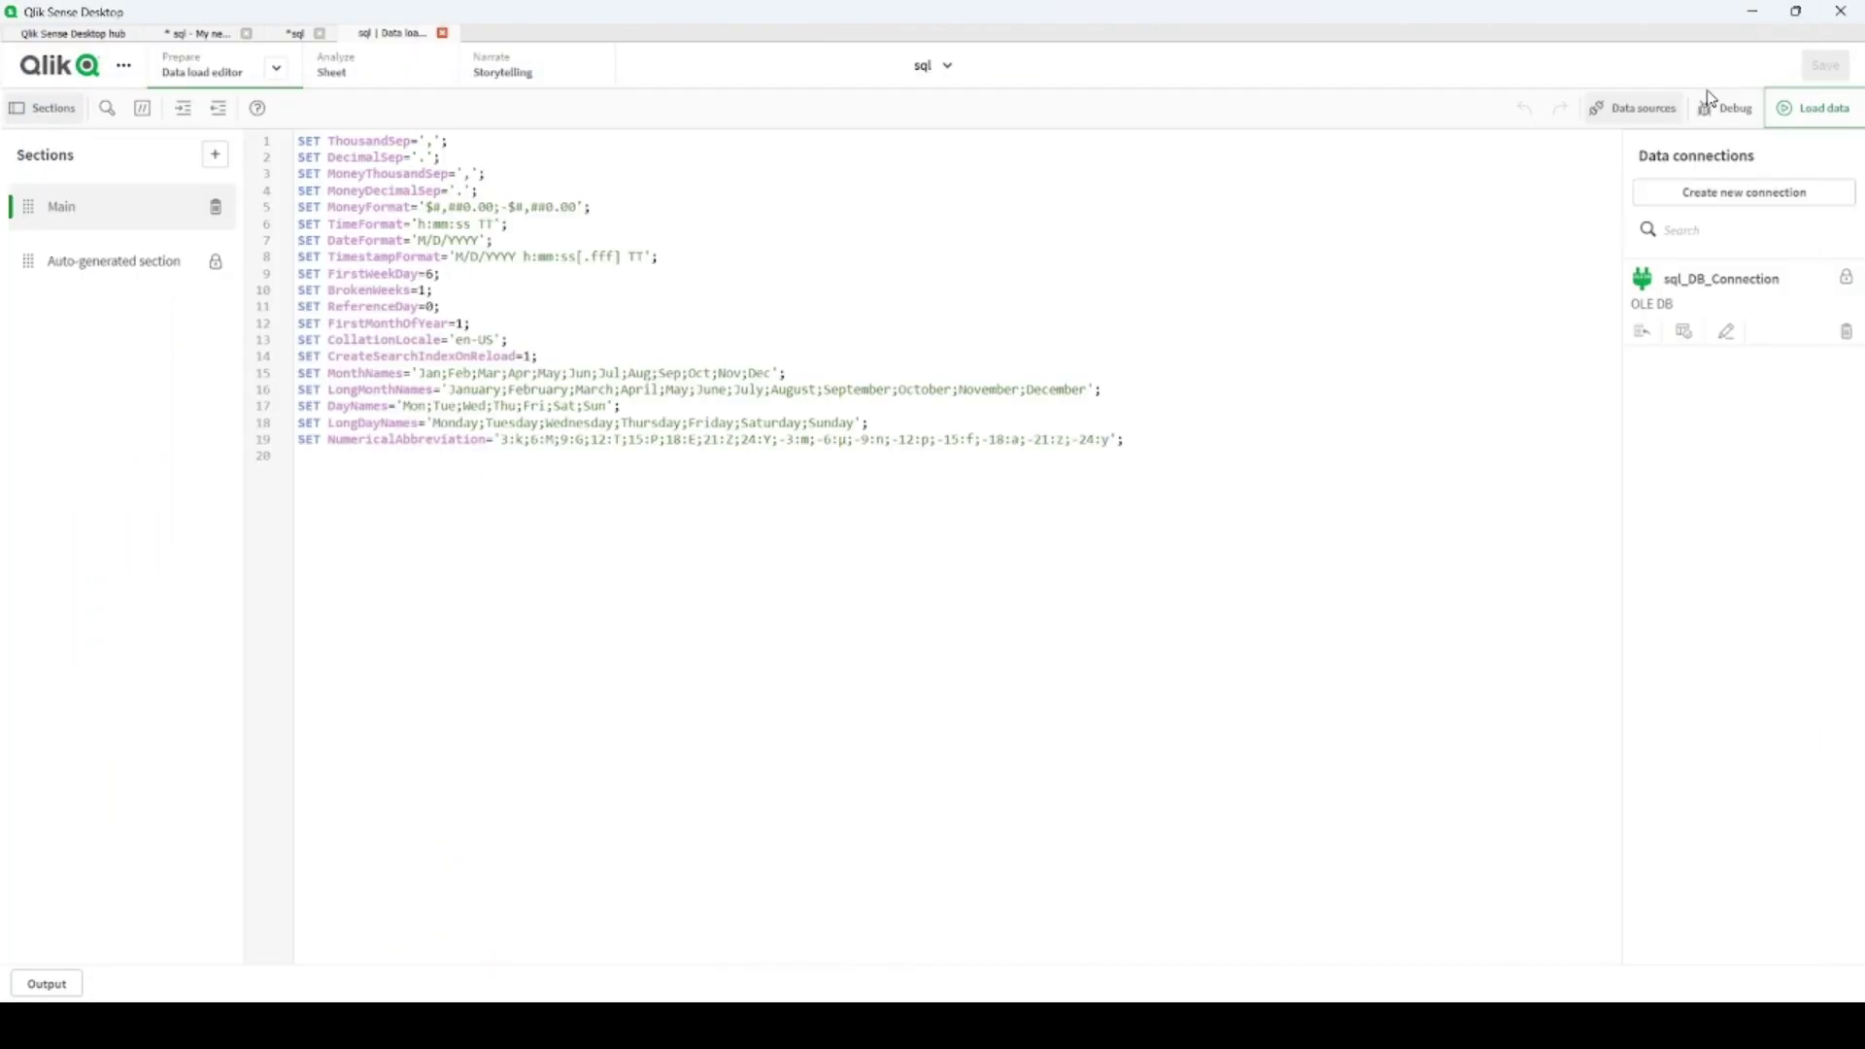
click(707, 503)
key(Return)
key(Return)
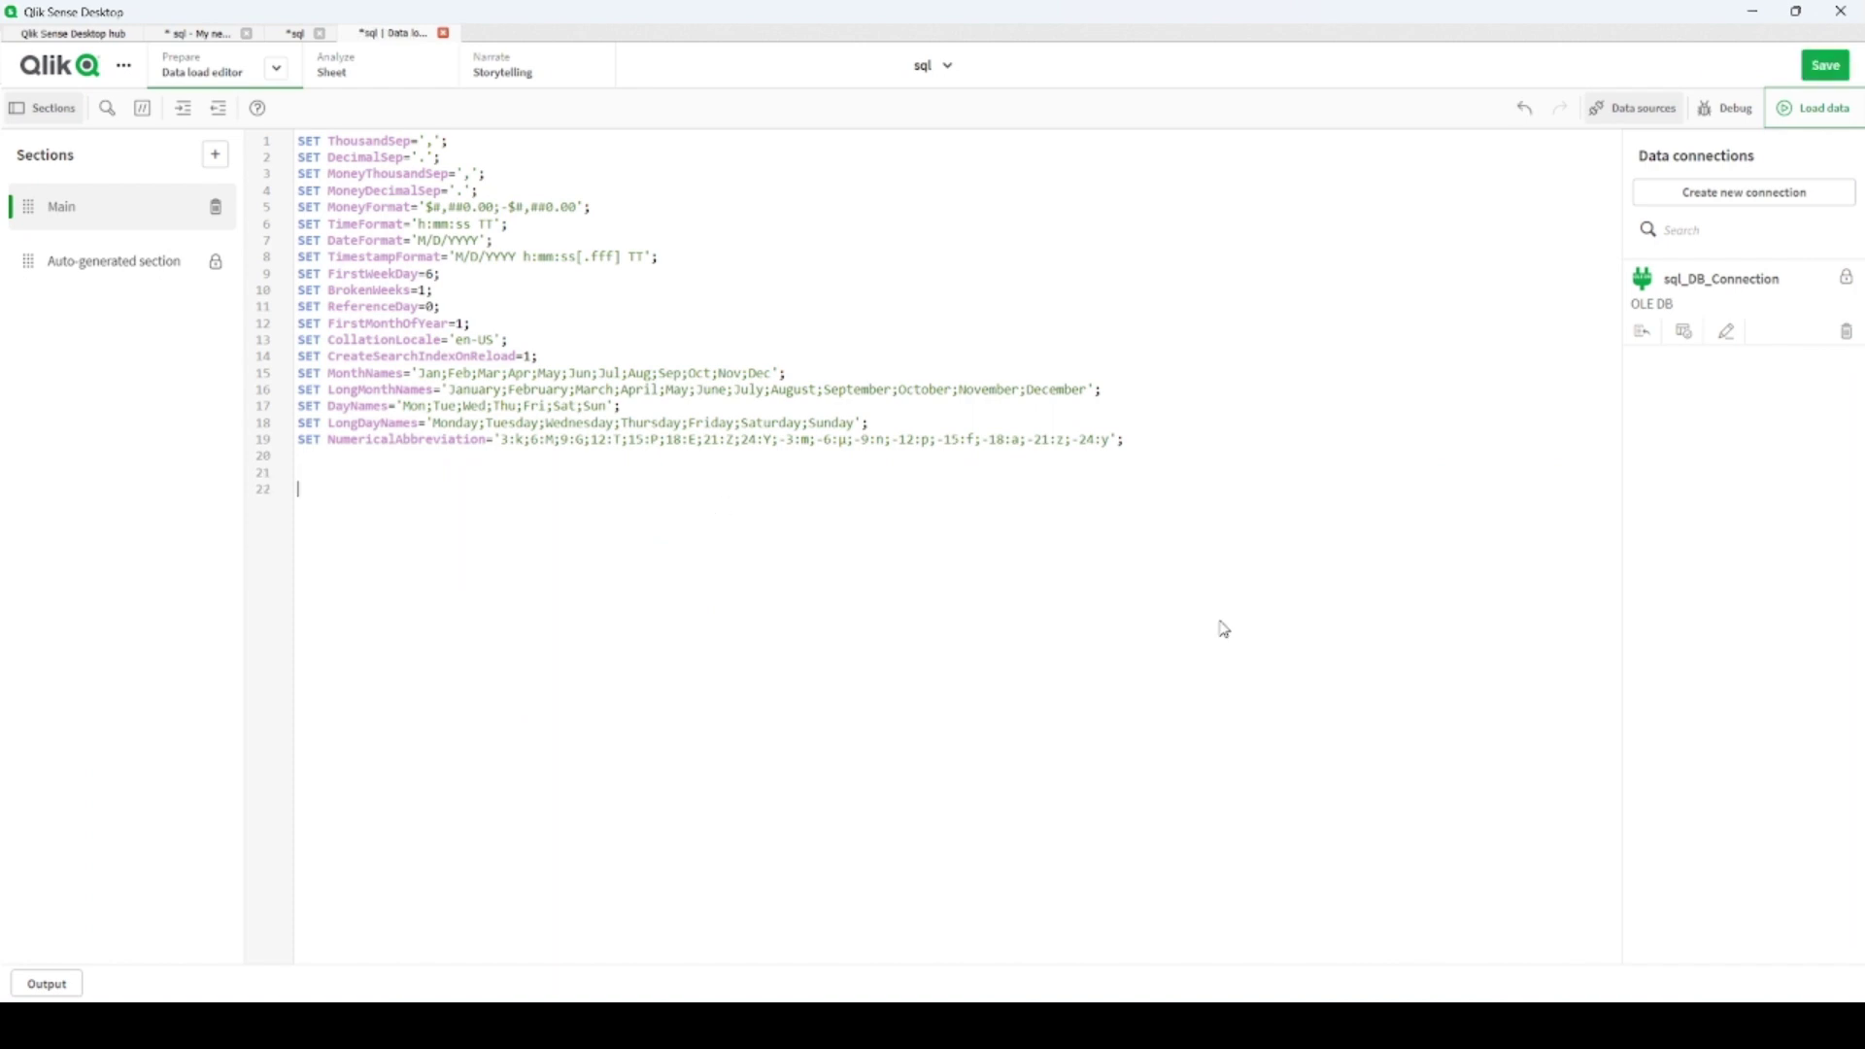
click(1643, 331)
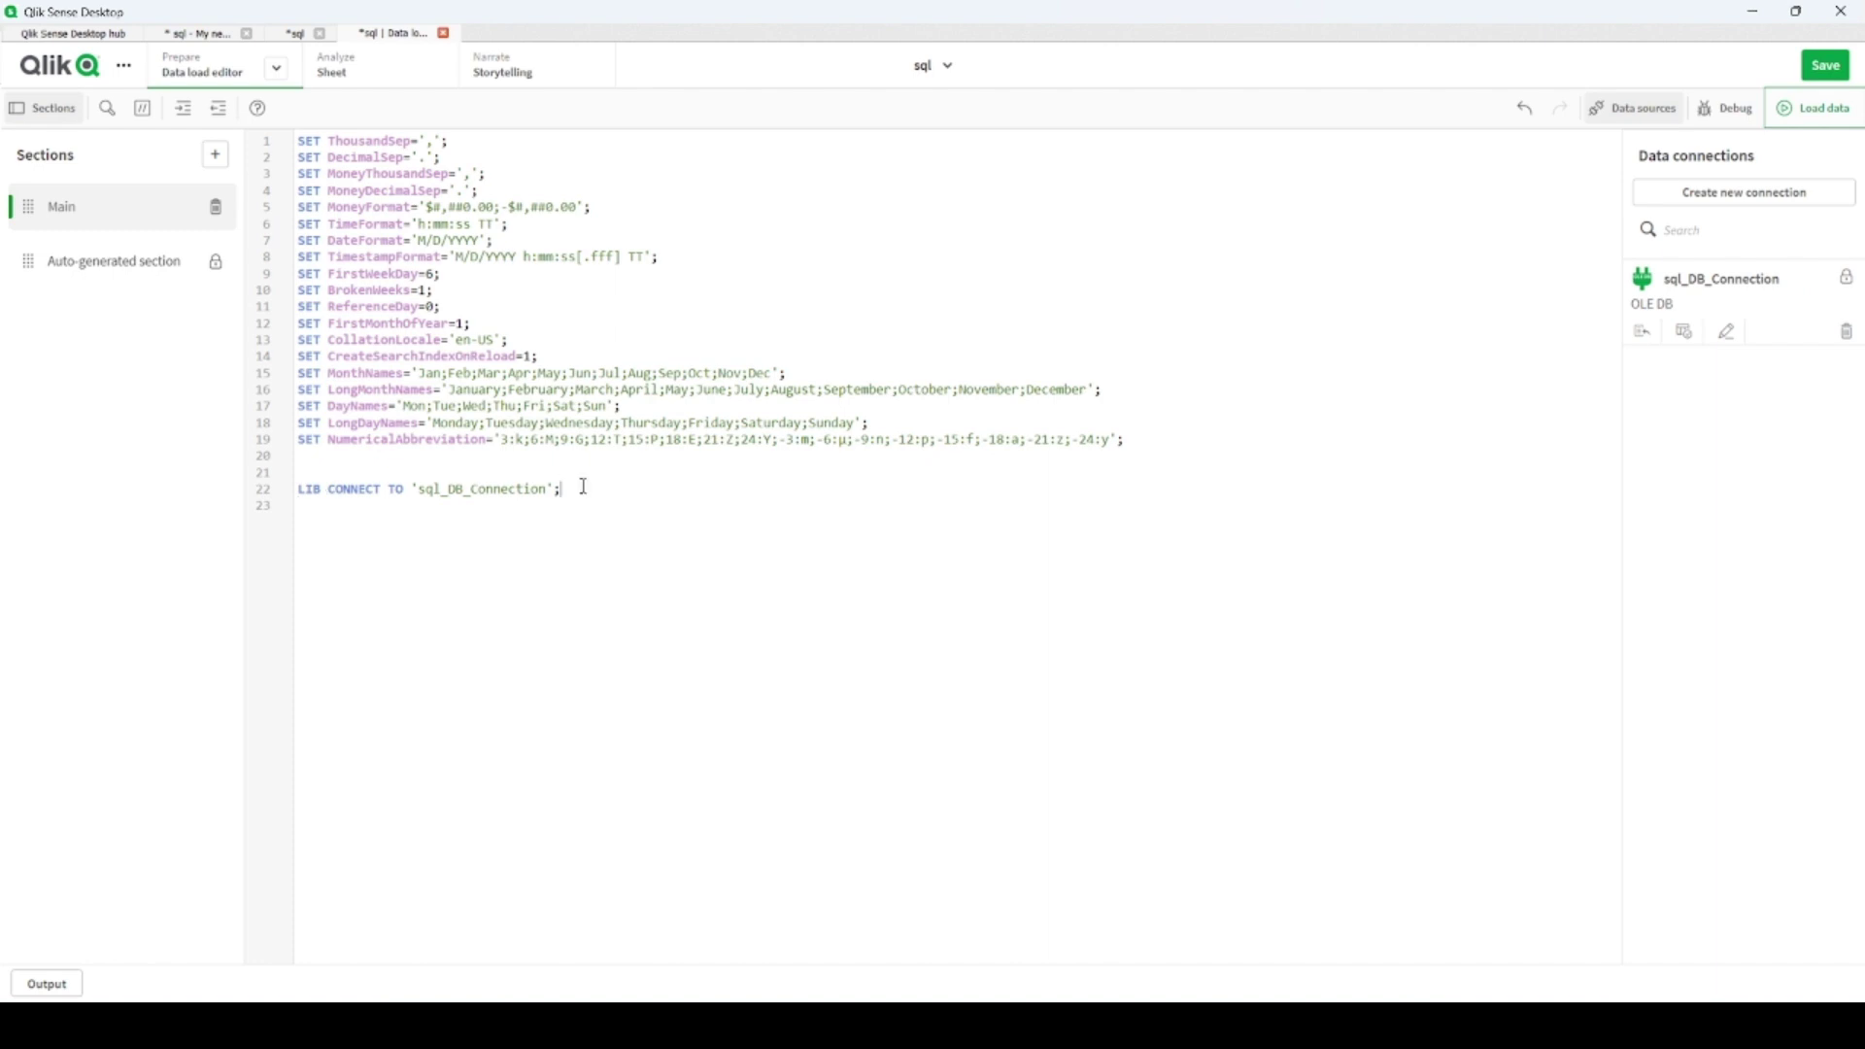
key(Return)
key(Return)
key(Return)
key(Return)
key(Return)
key(Return)
key(Return)
- Add SQL SELECT * FROM dataset.dbo.Employee, then an 'exit script;' line
text(SQL)
text(from dataset.dbo.E)
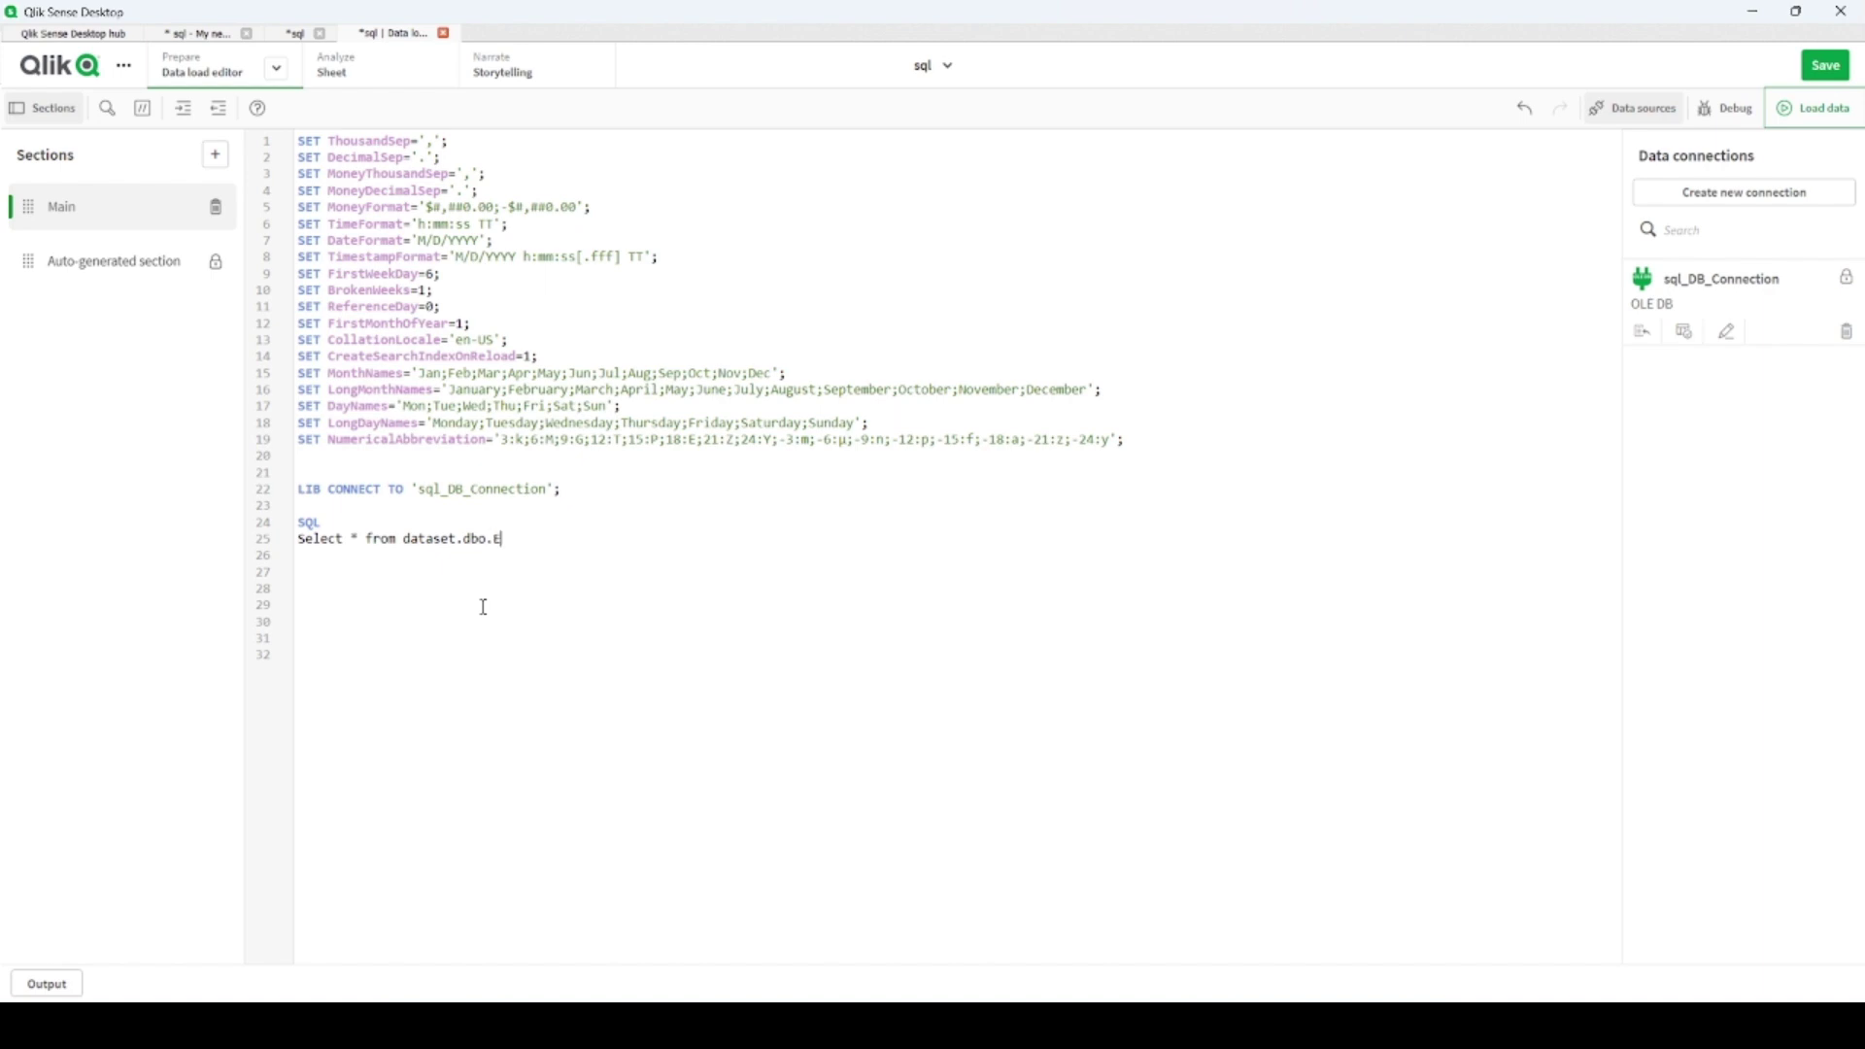
text(plo)
key(Return)
key(Return)
text(exit )
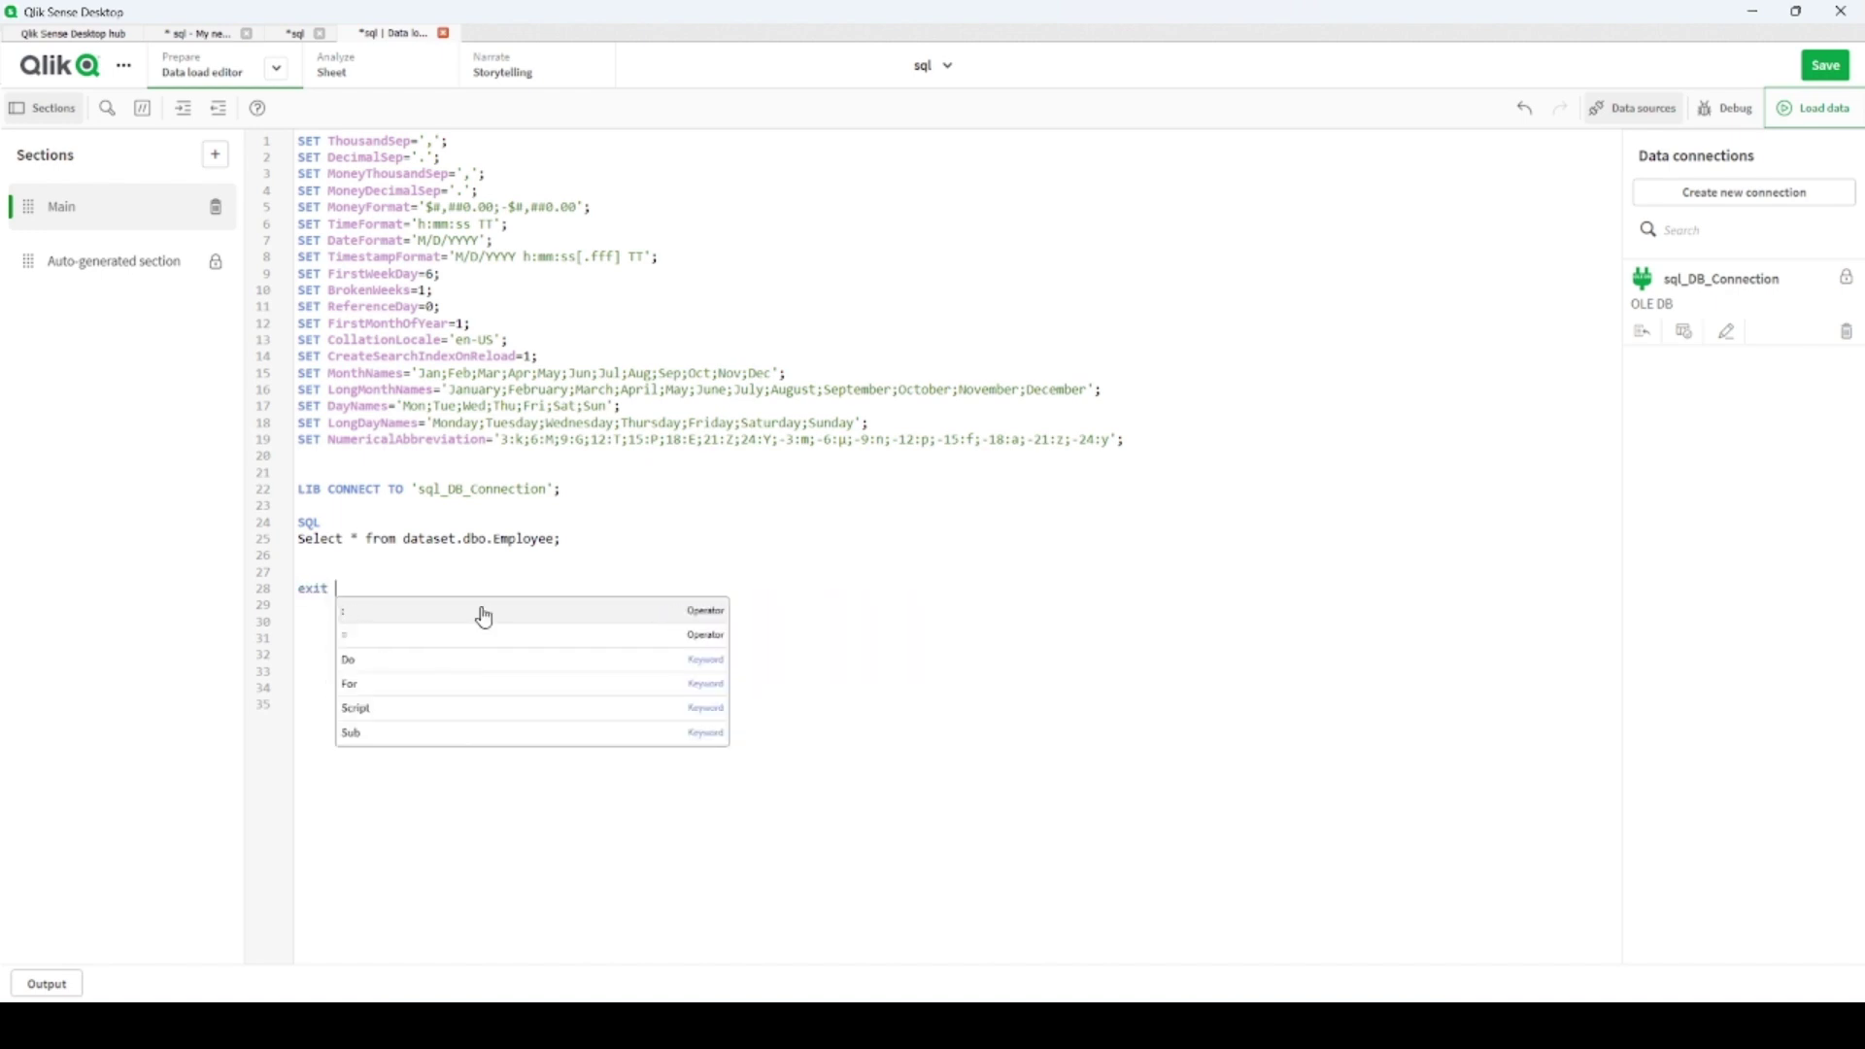
text(script;)
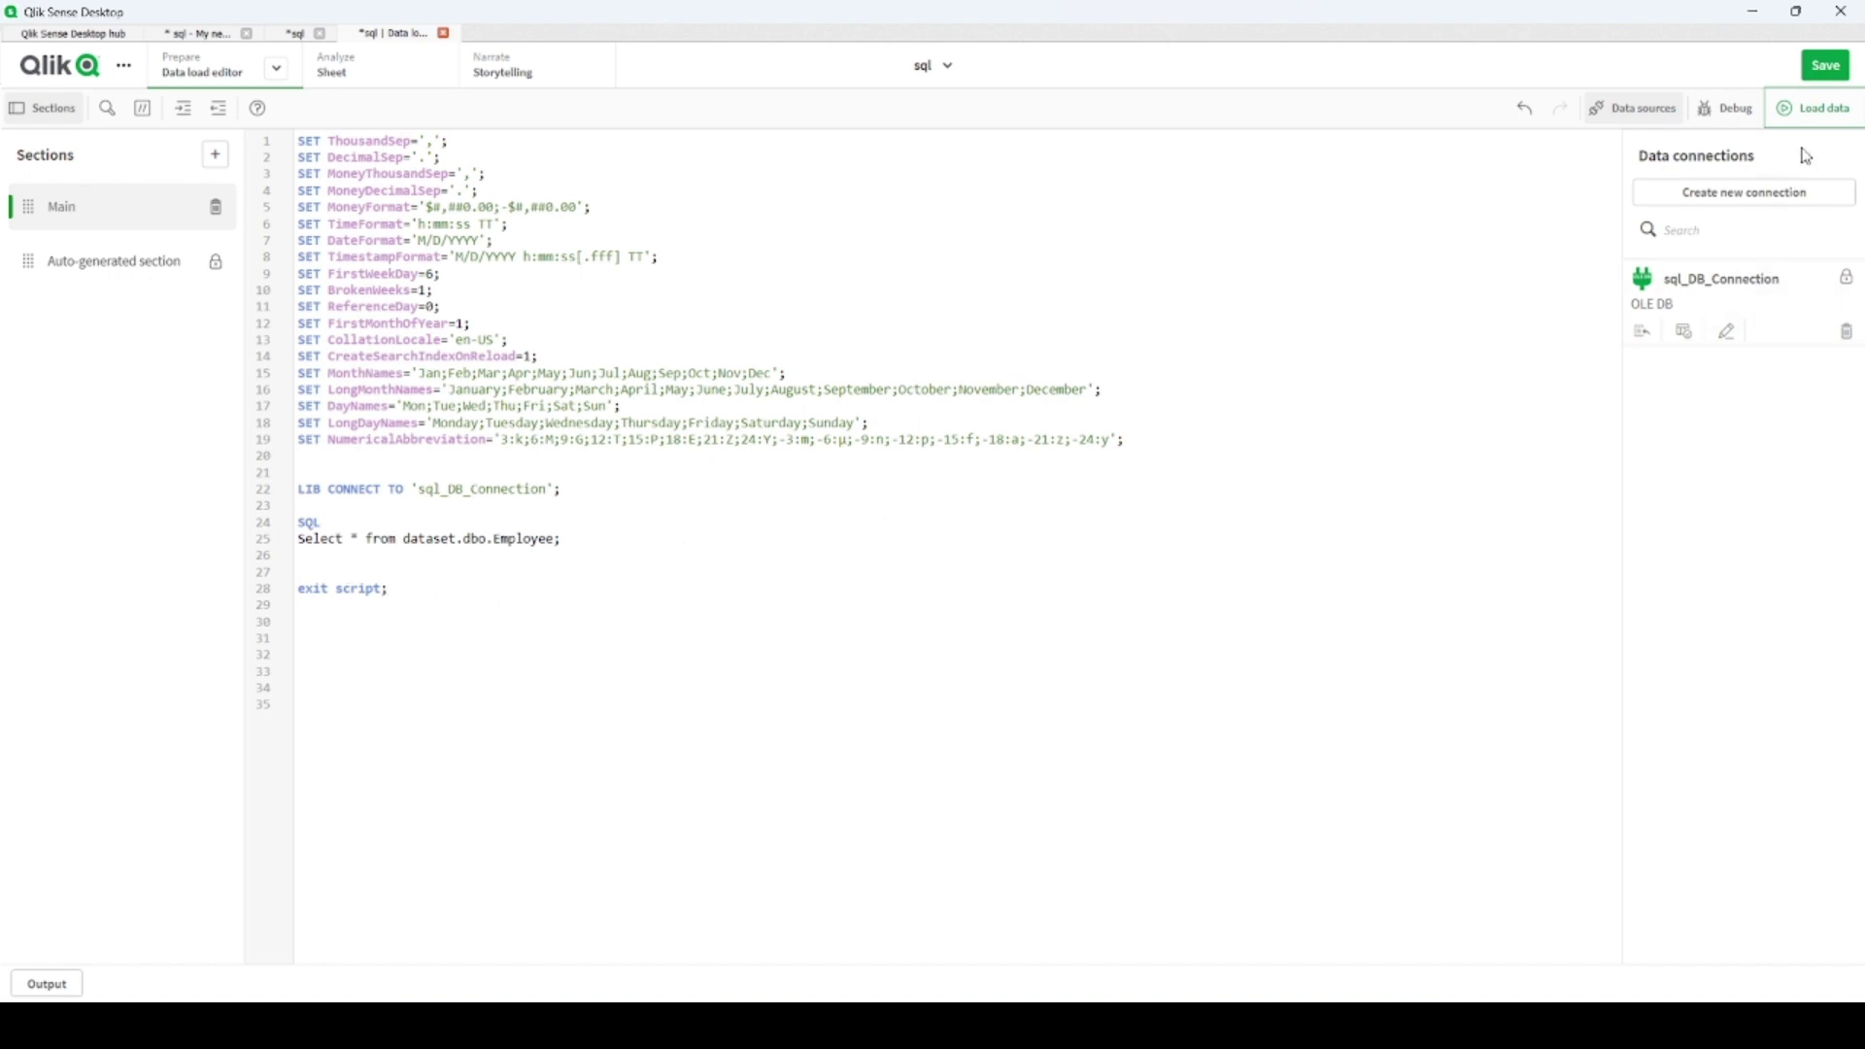
- Reload the data with the new script, check the 23 fetched Employee lines, and close the report
click(1815, 107)
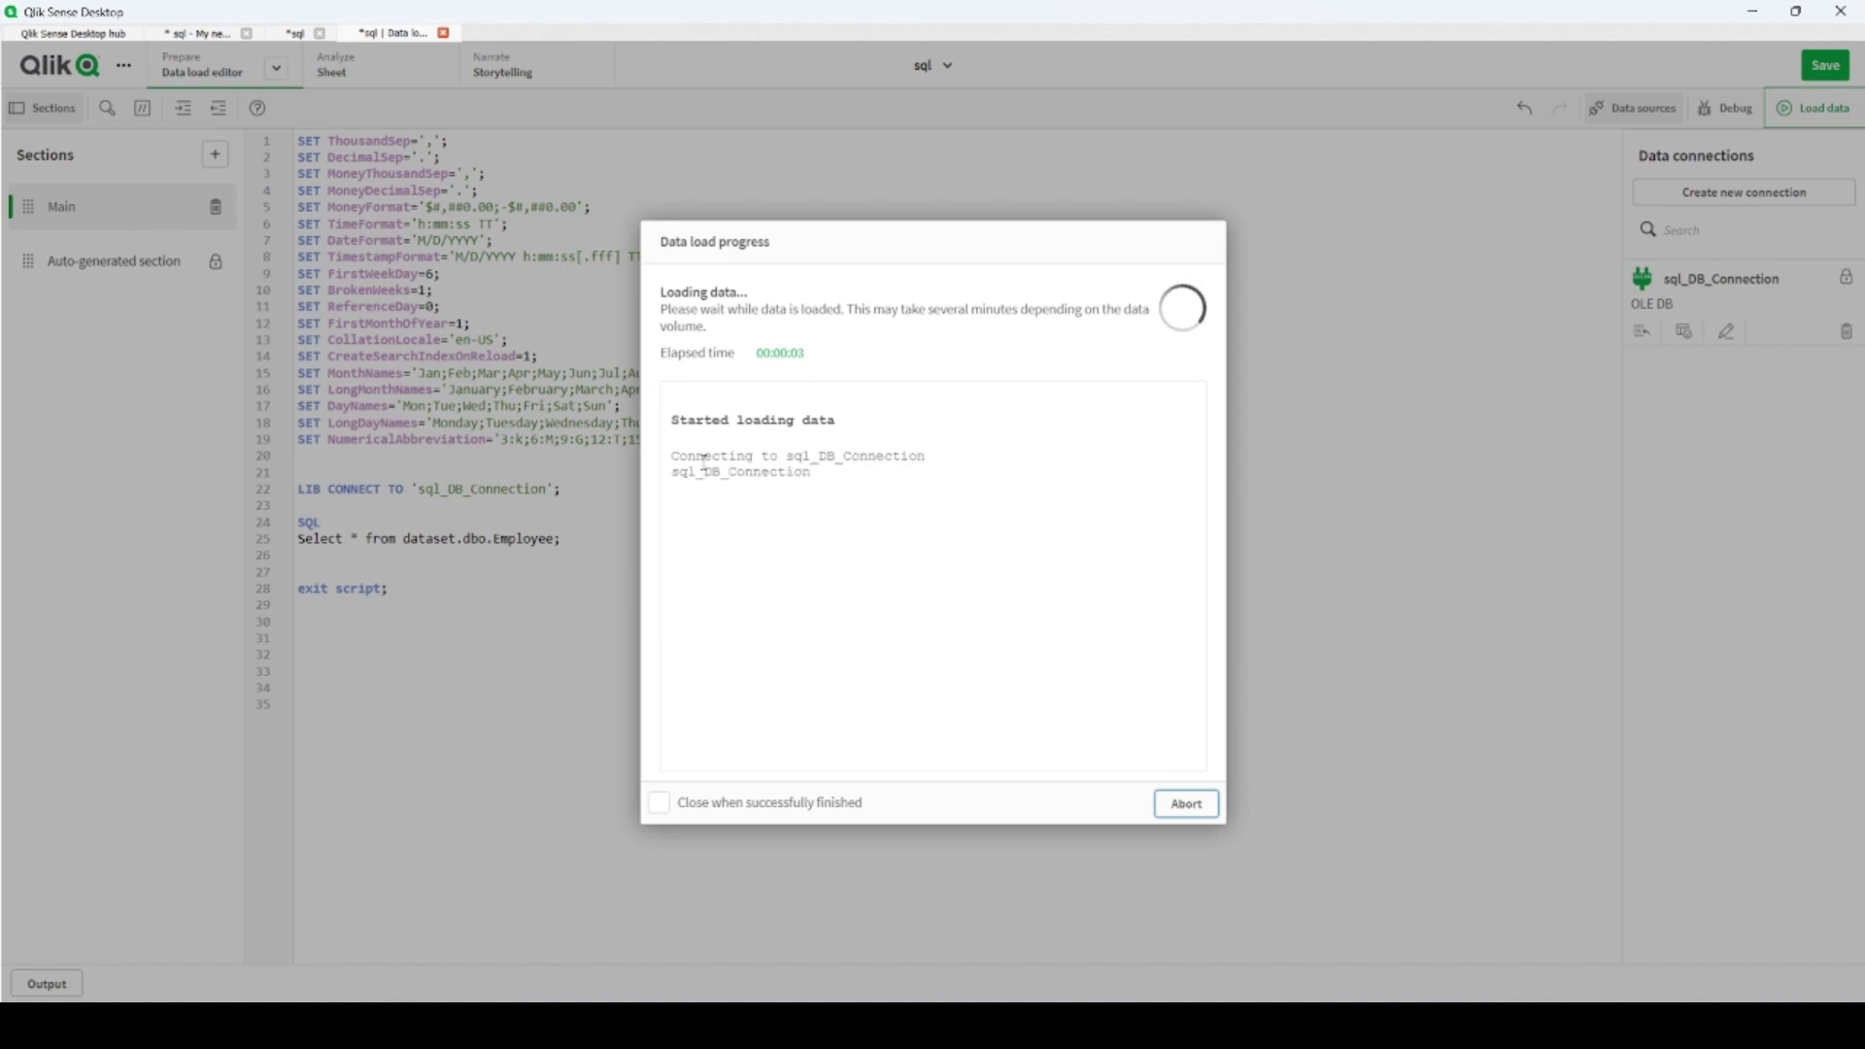
drag(854, 471, 892, 459)
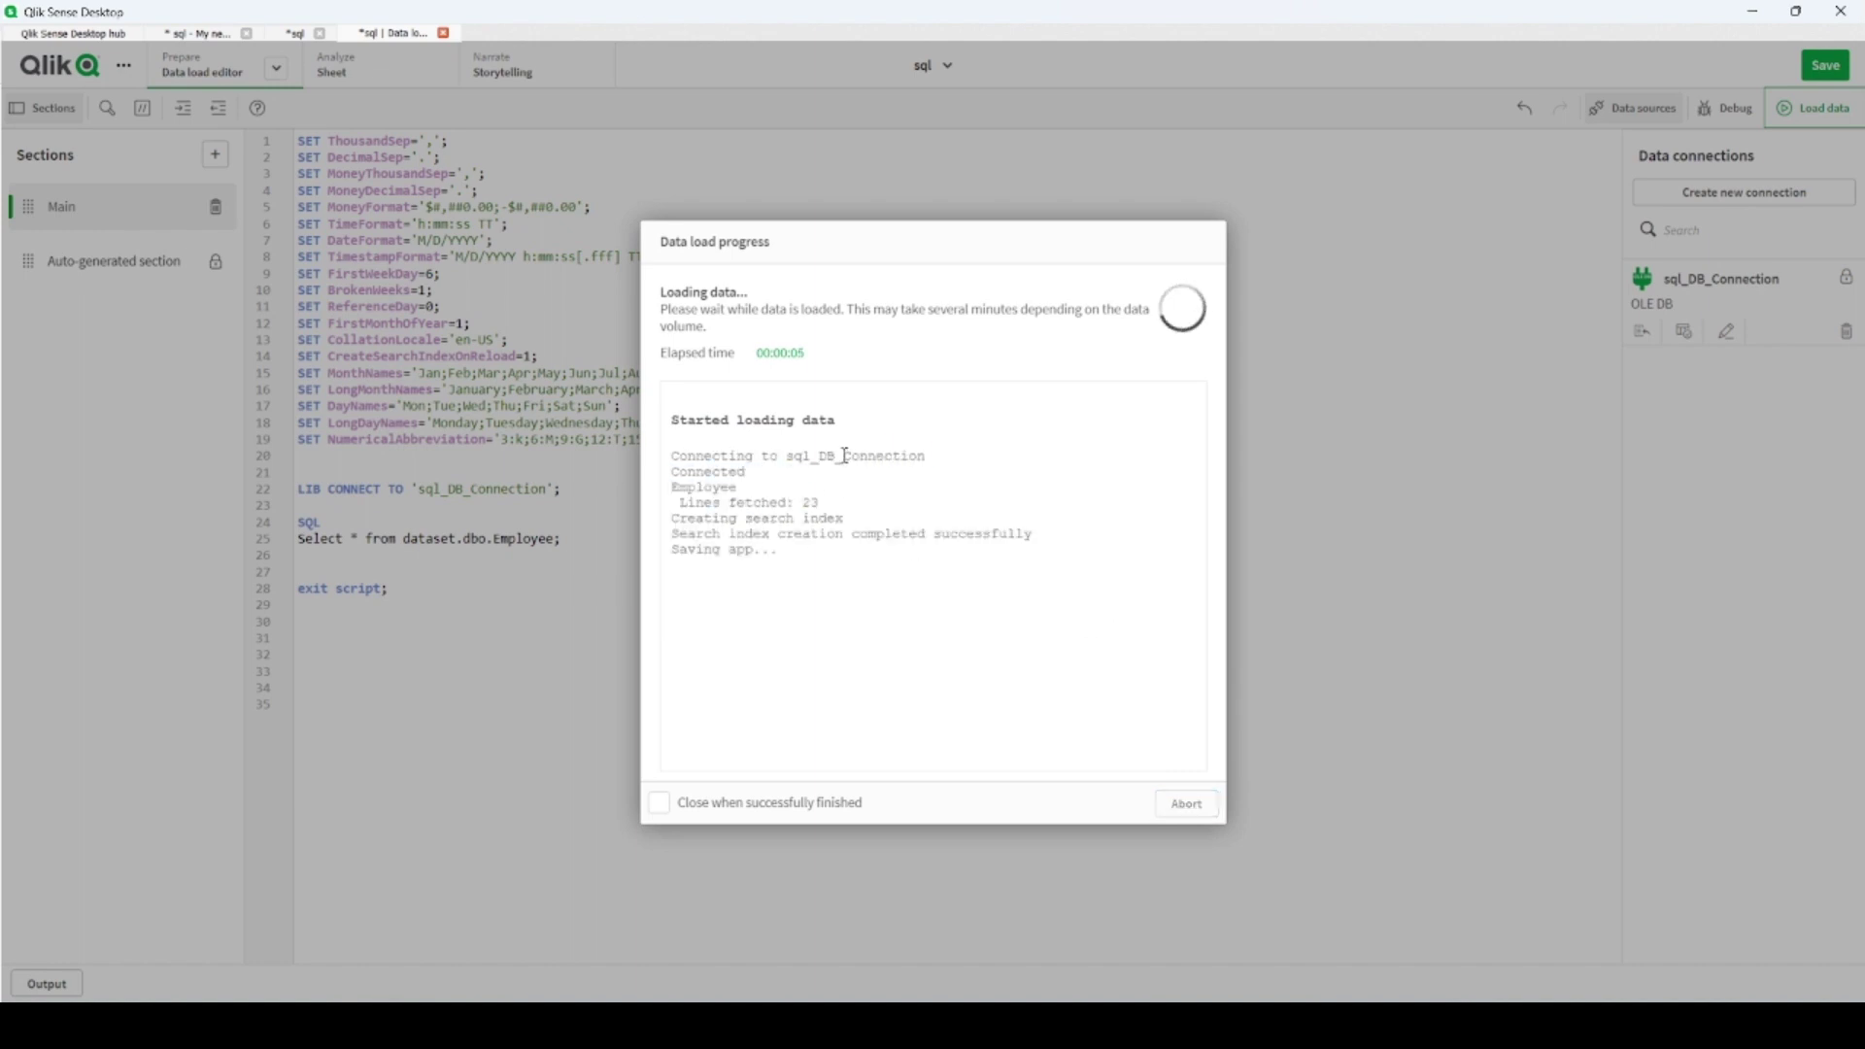
drag(709, 474, 793, 505)
click(834, 513)
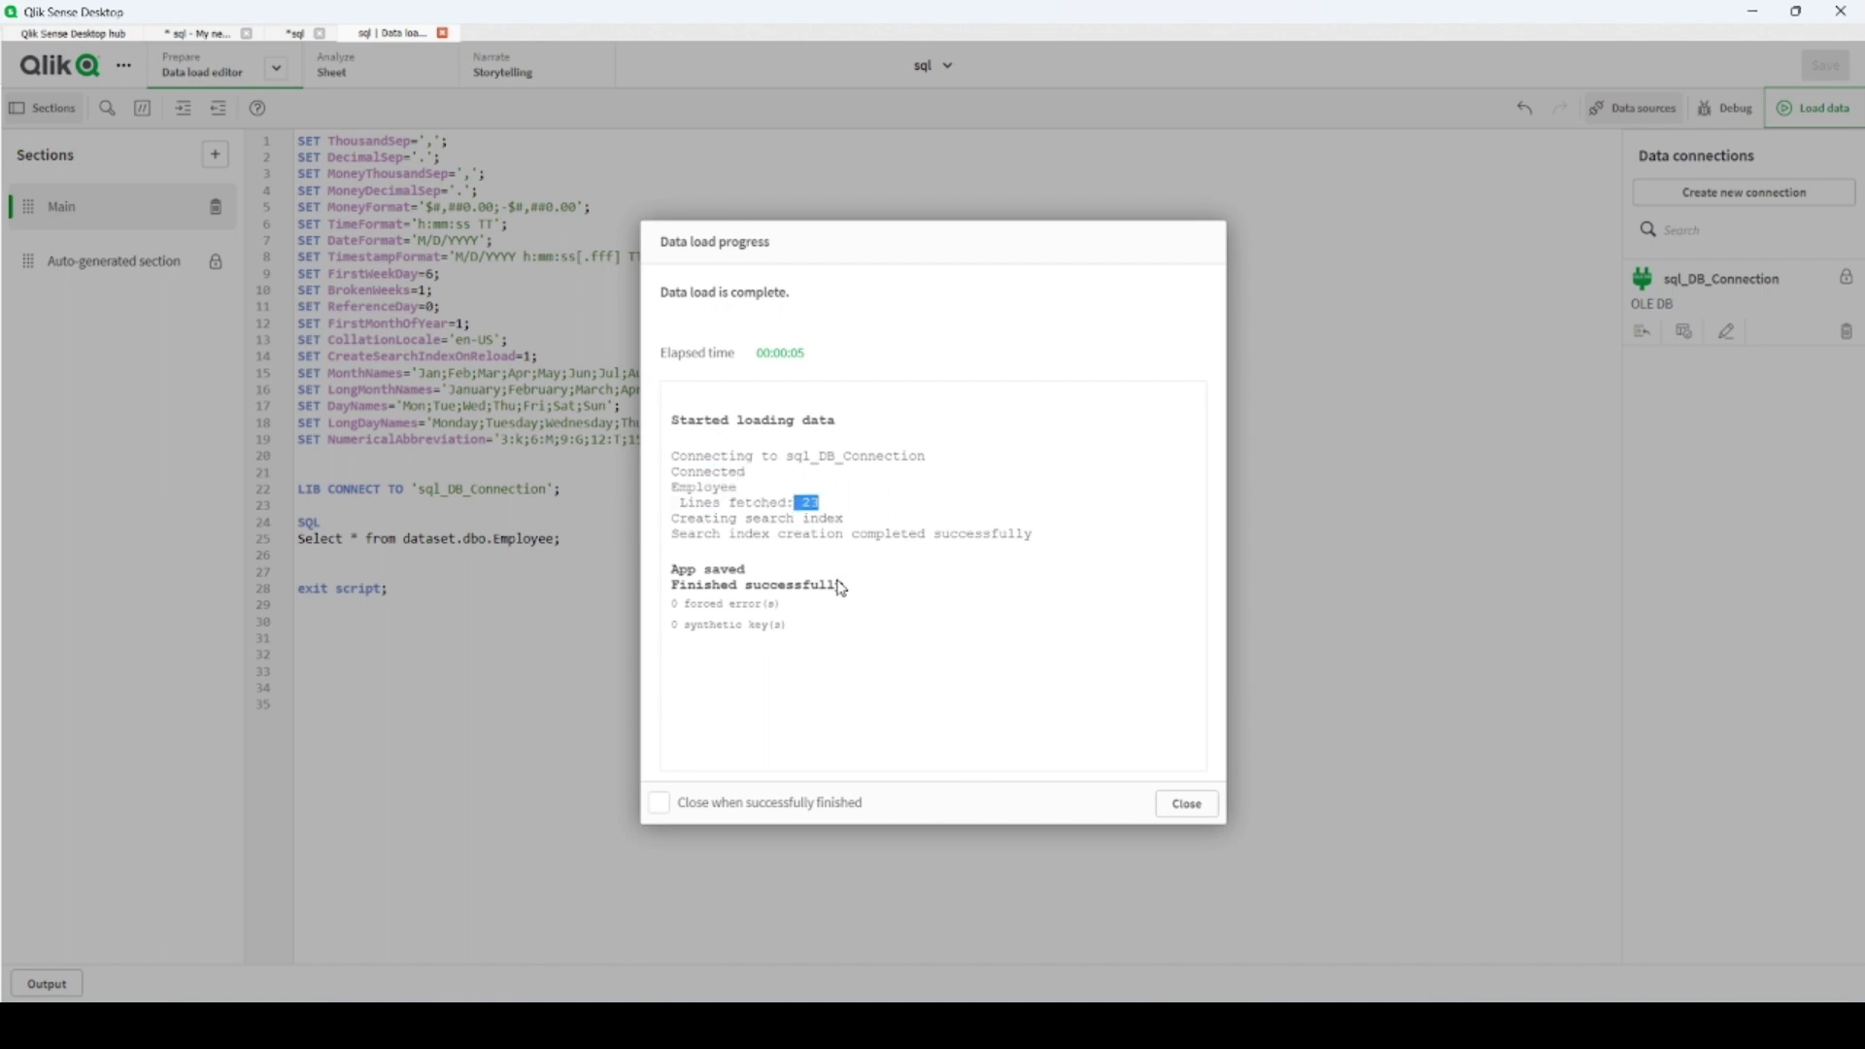
click(1193, 806)
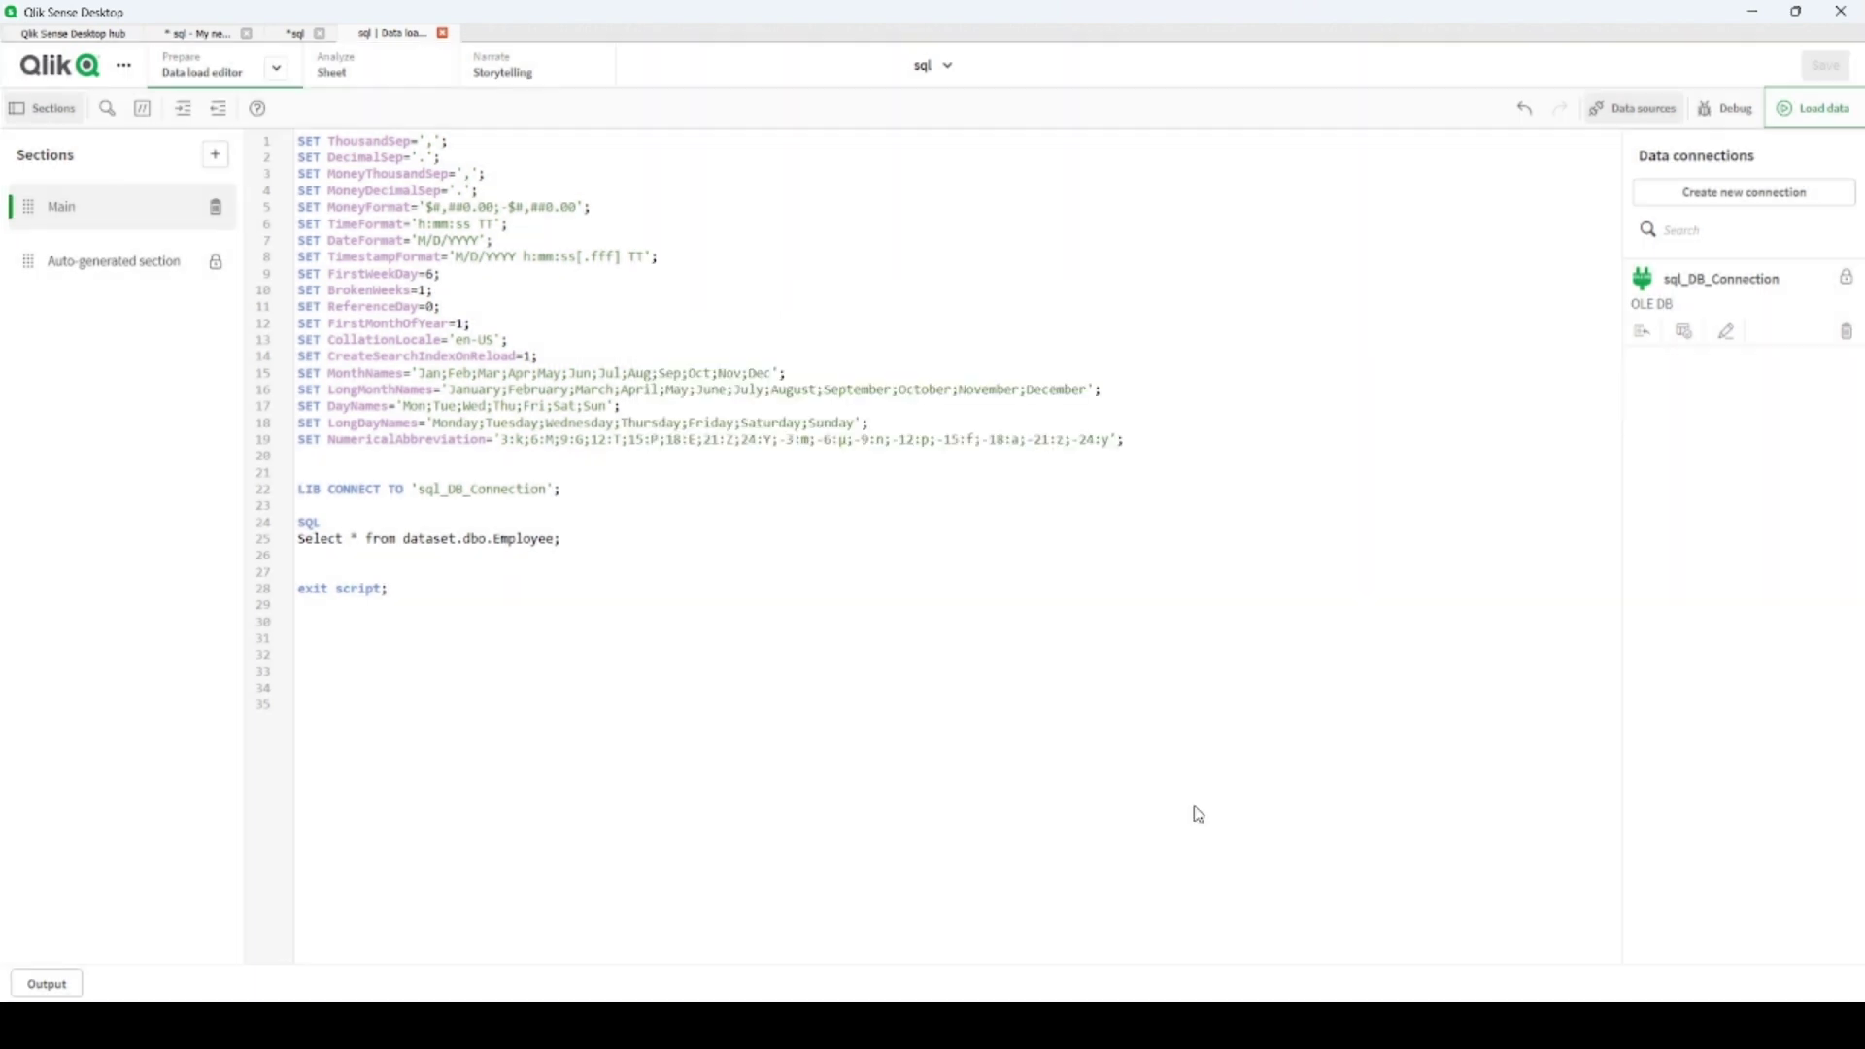
- Edit My new sheet and place a Table chart on it
click(370, 87)
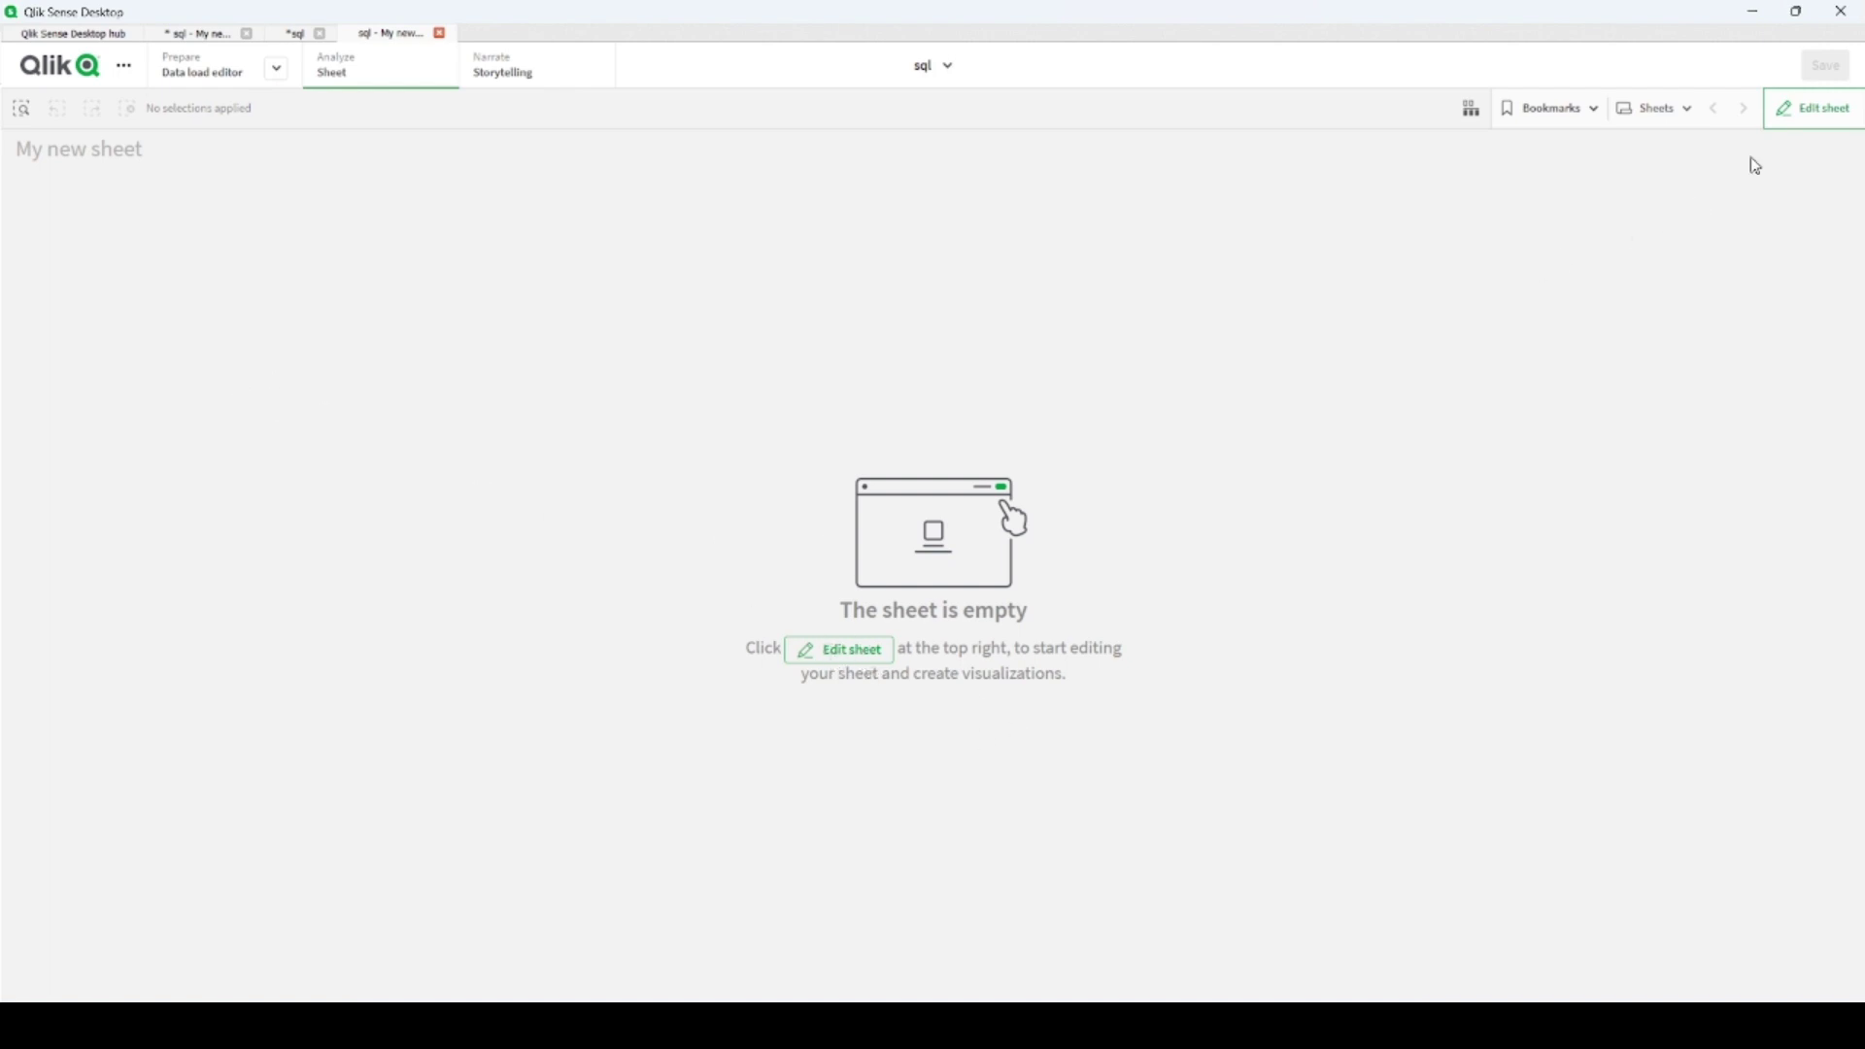
click(1815, 109)
click(50, 288)
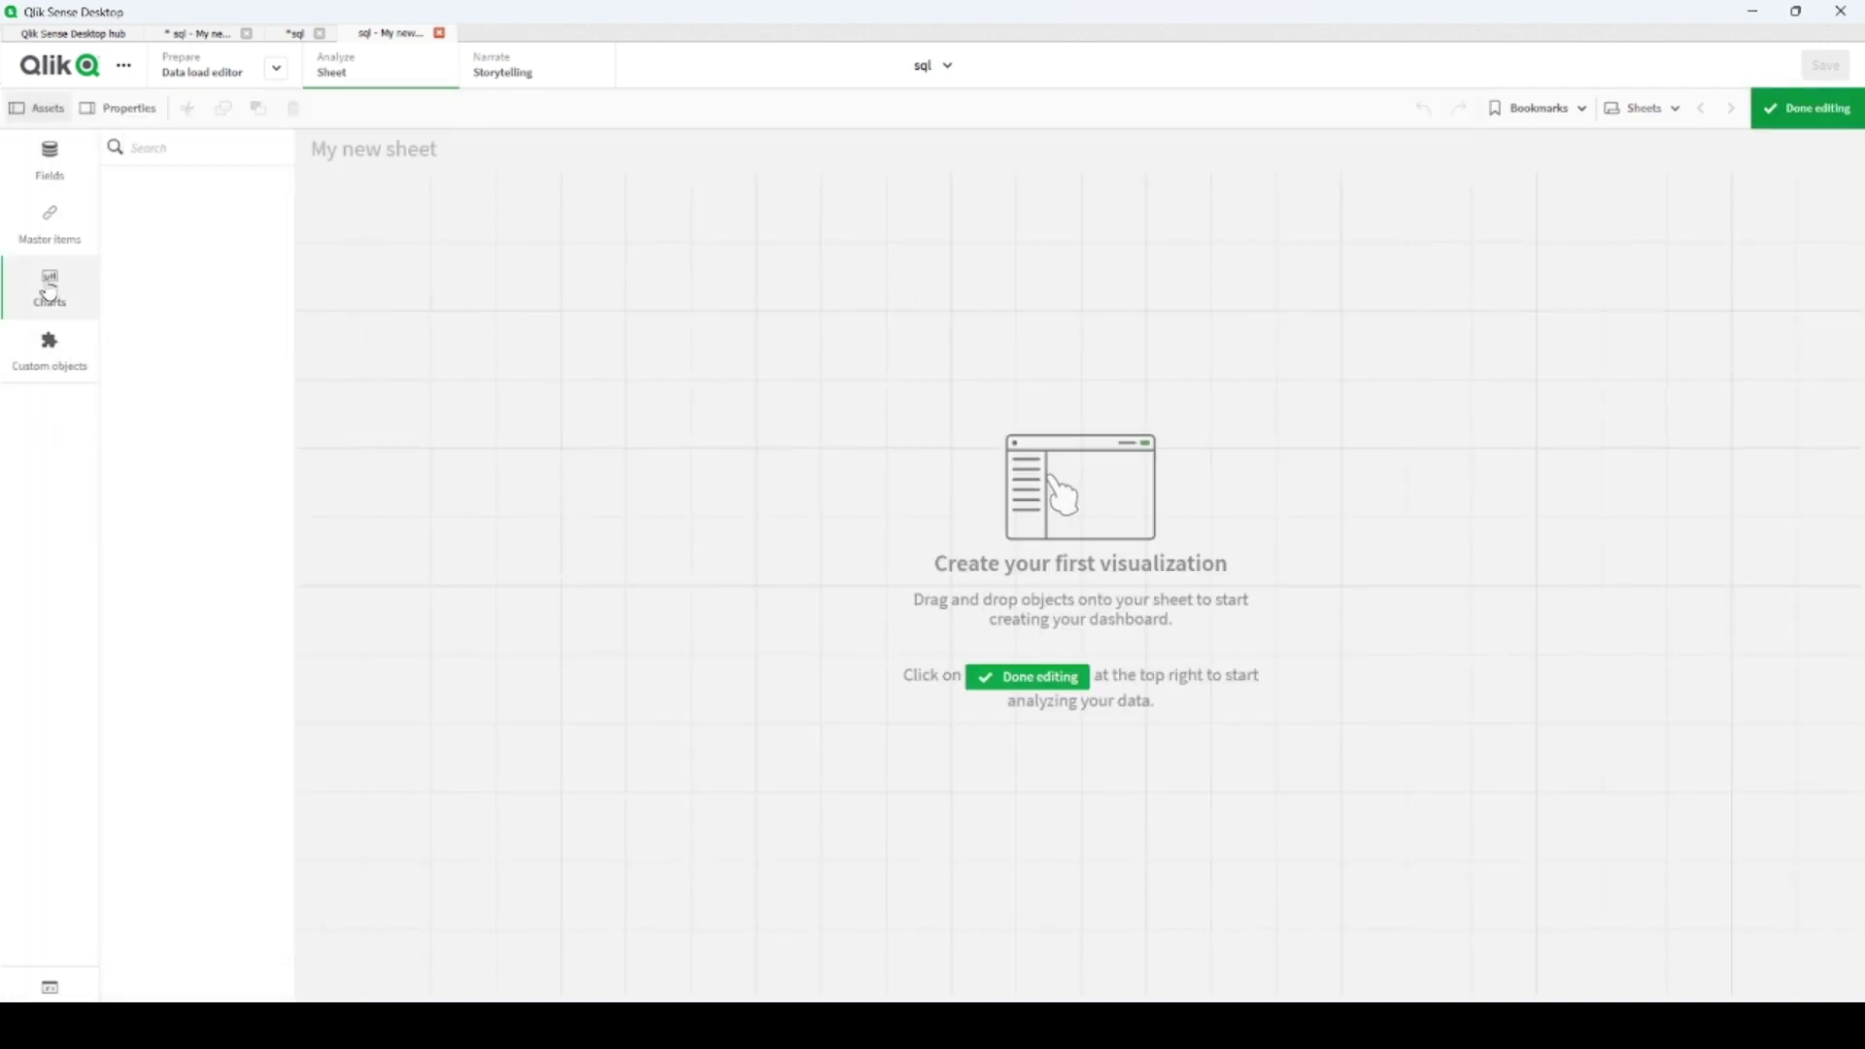
scroll(189, 680, down, 2)
drag(215, 829, 573, 408)
- Add the id, name, age and Salary fields as table columns
click(55, 173)
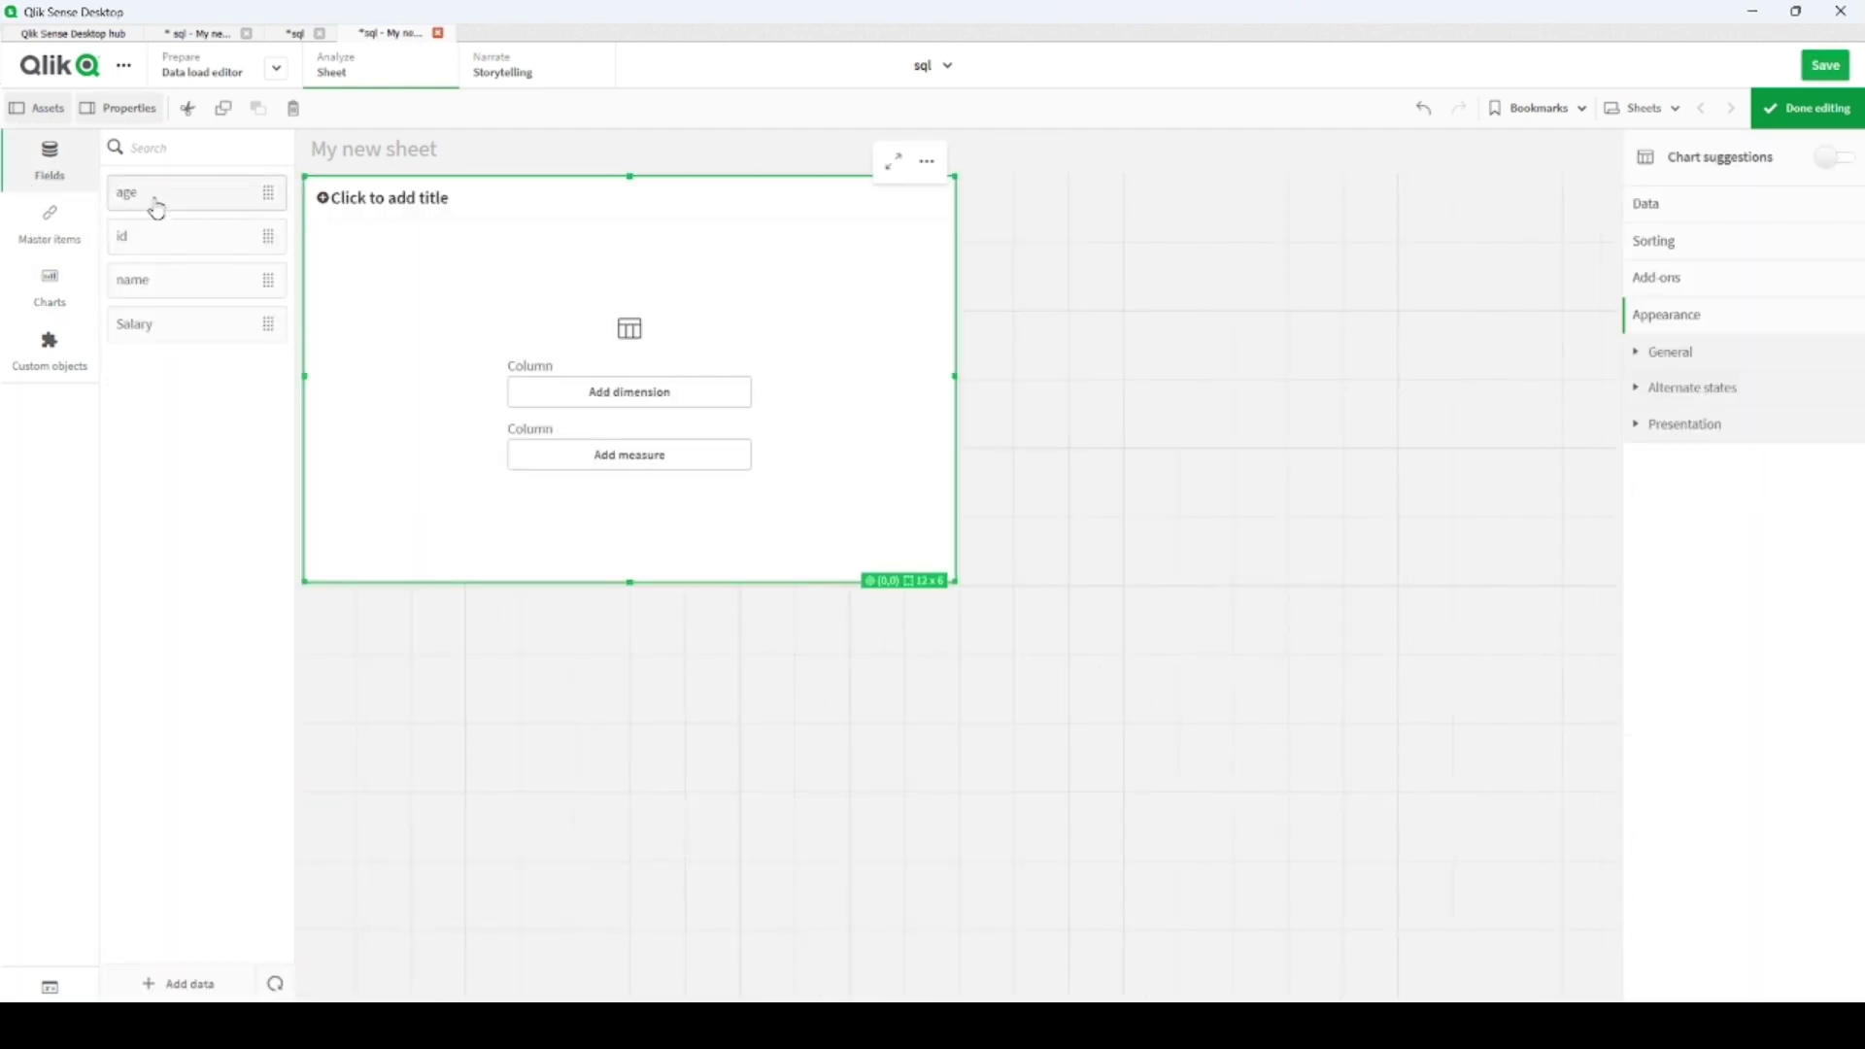
drag(146, 236, 674, 296)
click(545, 331)
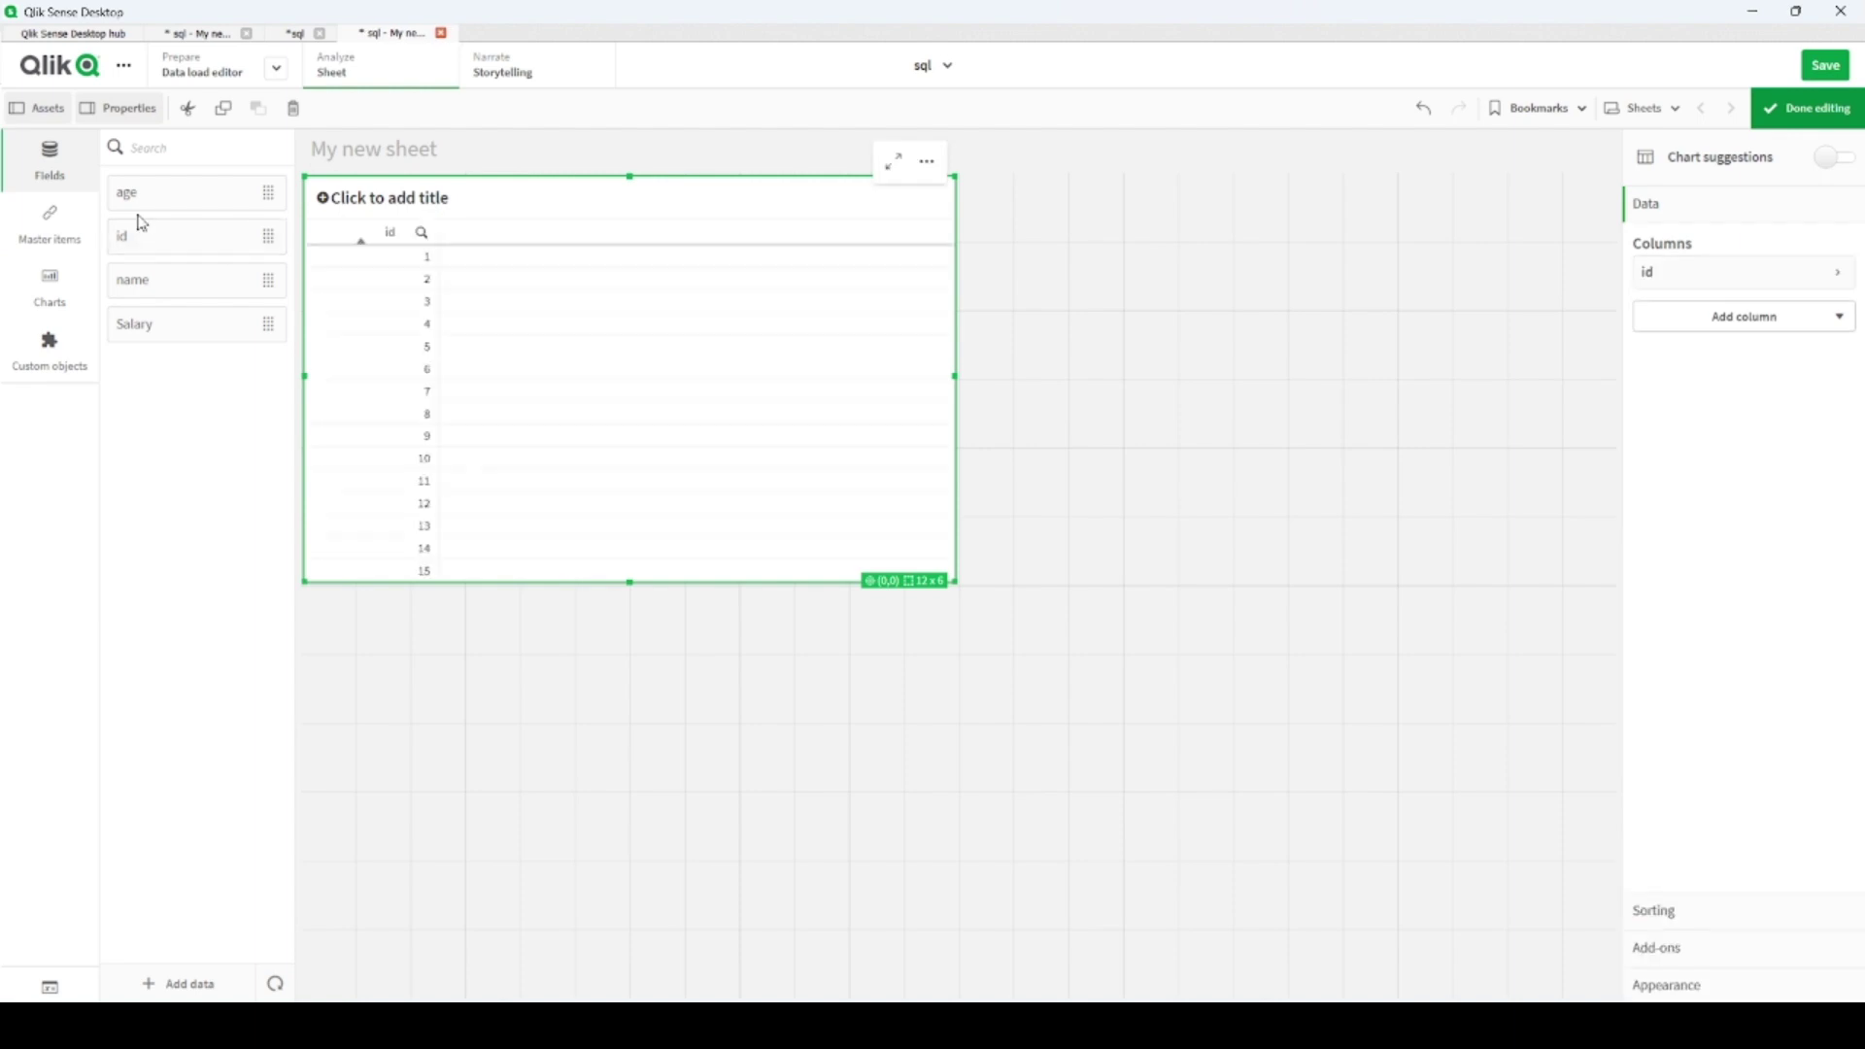
drag(153, 279, 659, 293)
click(544, 321)
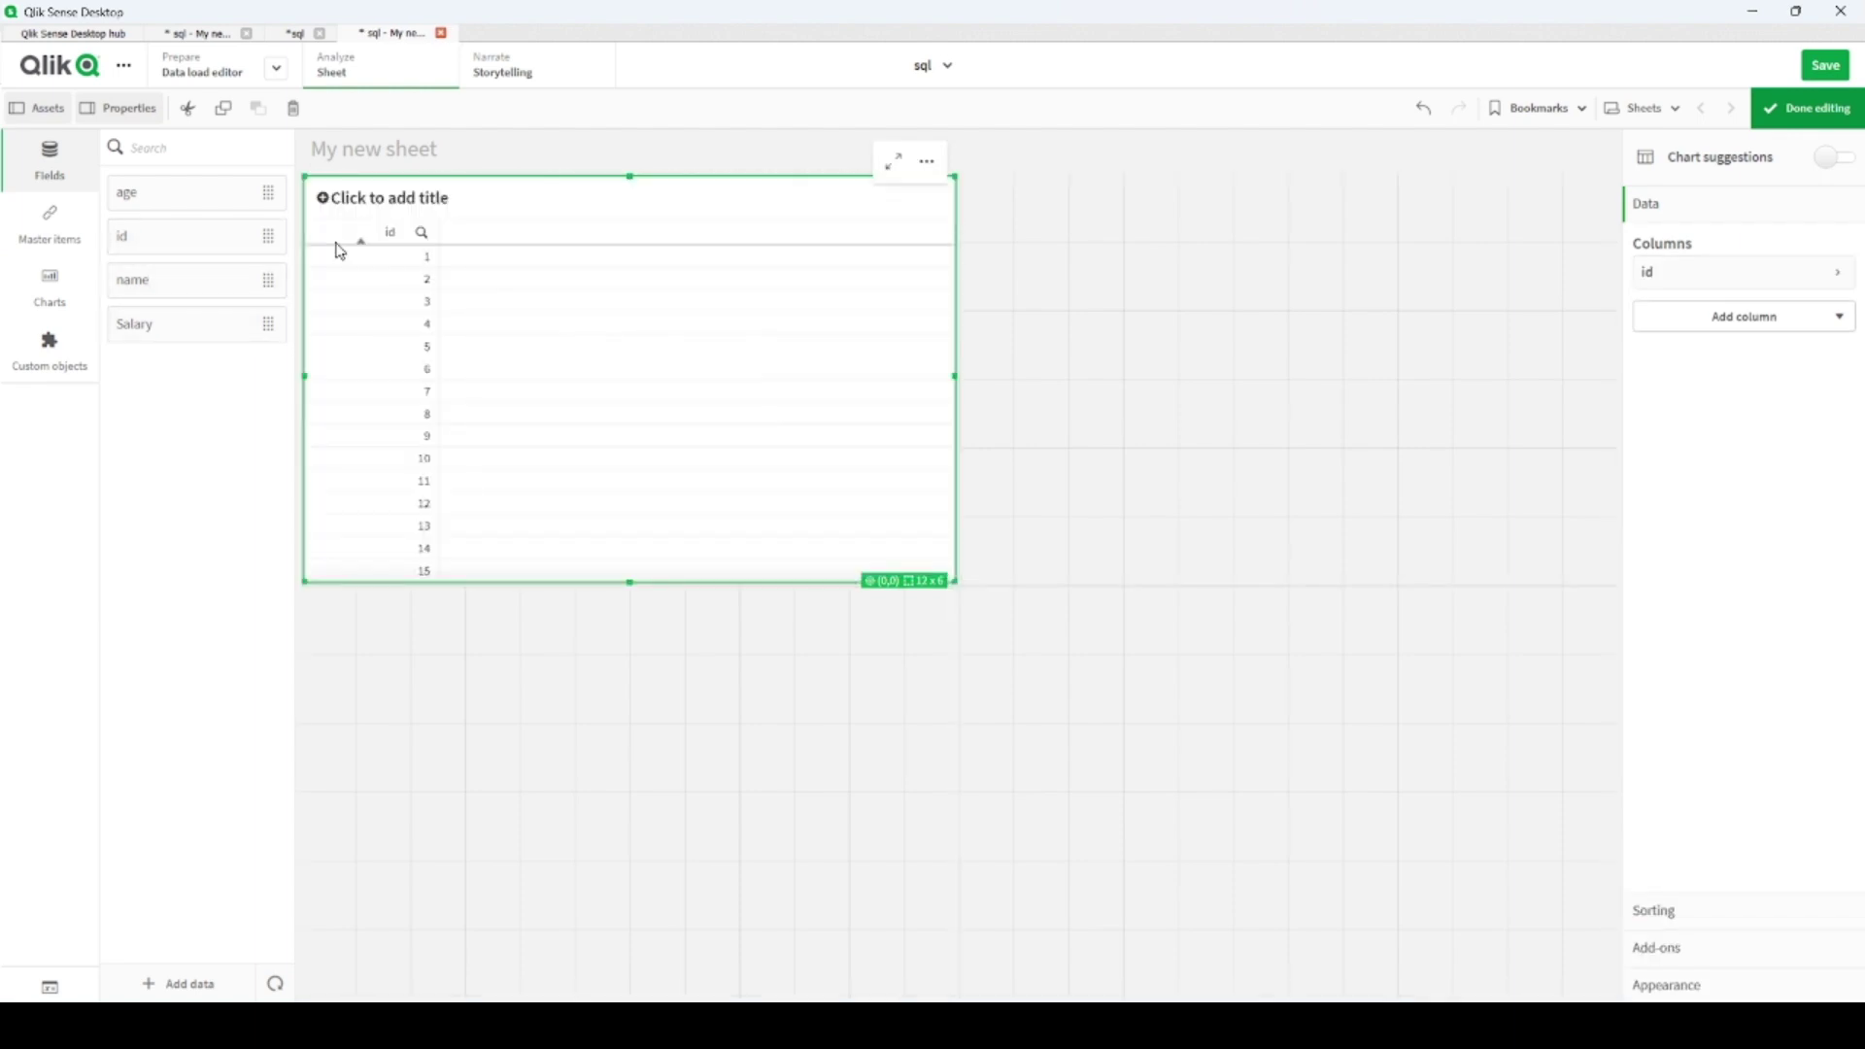
drag(155, 200, 630, 340)
click(629, 339)
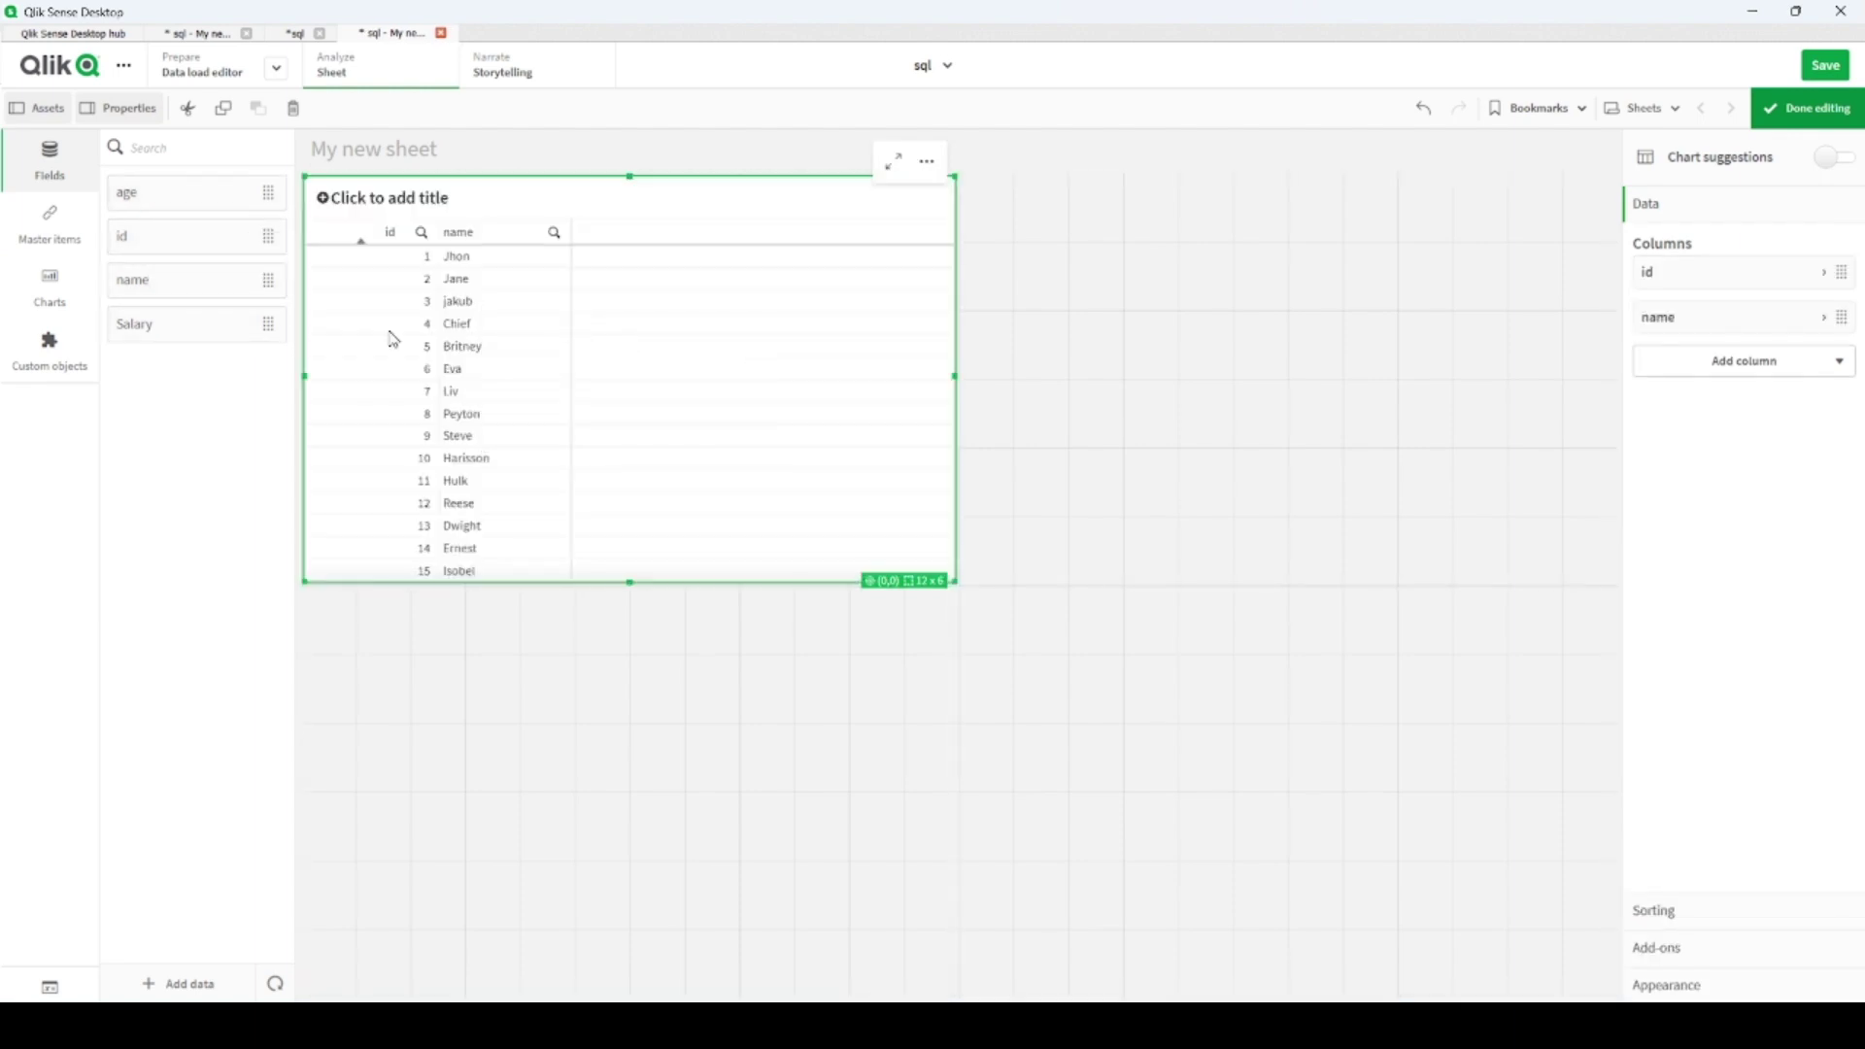
drag(170, 331, 738, 336)
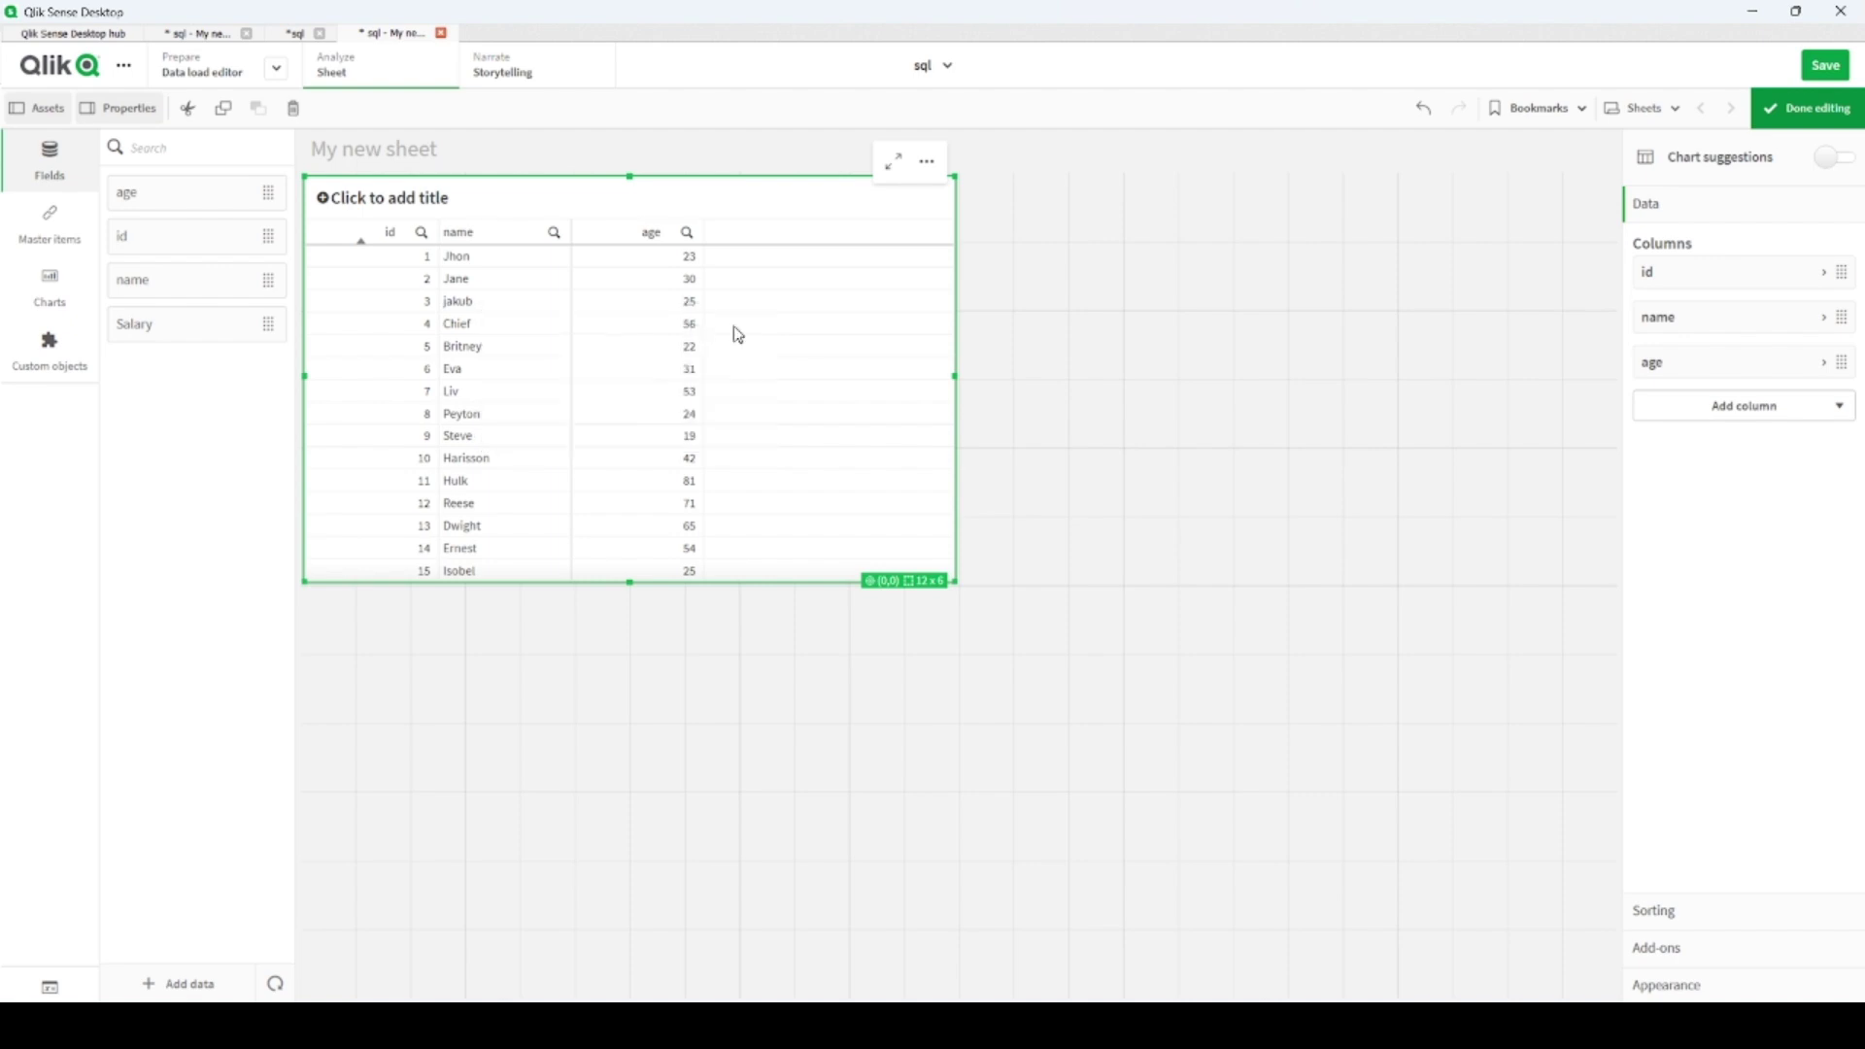
- Widen and lengthen the table so all 23 employee rows show
click(950, 381)
click(950, 381)
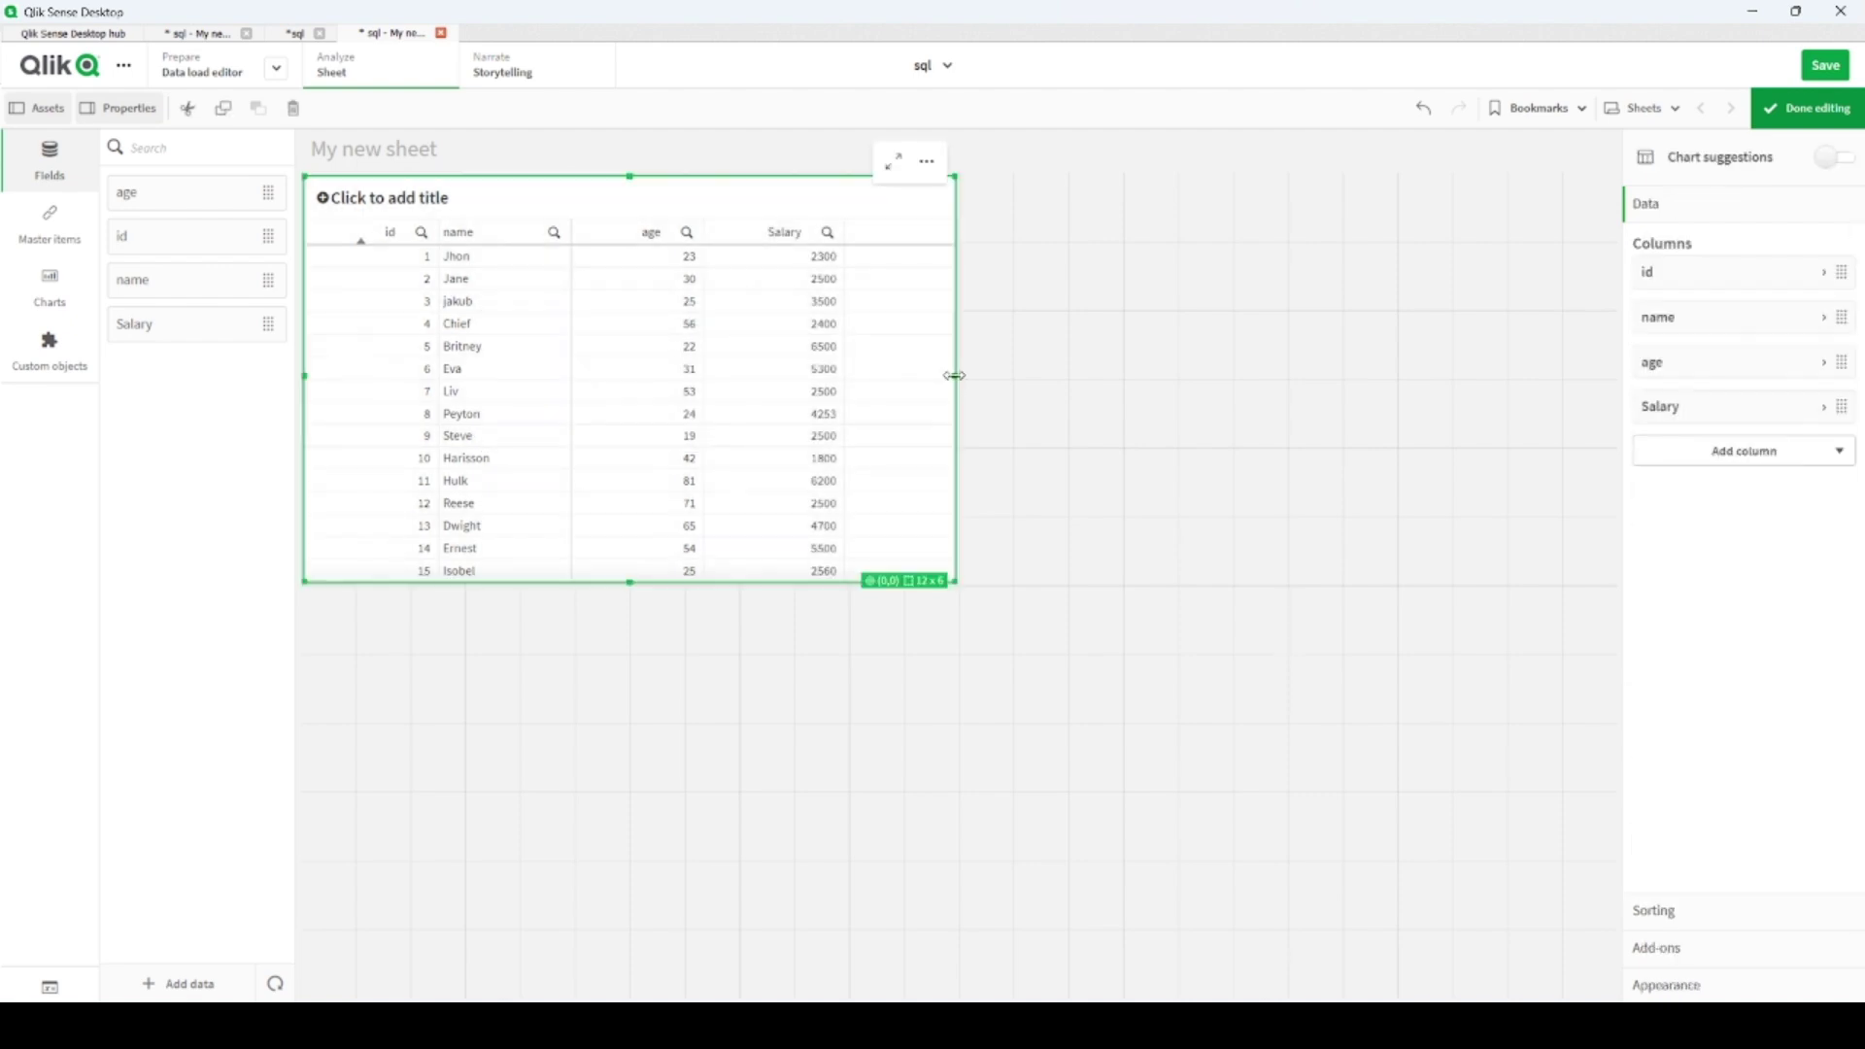
drag(953, 376, 1283, 381)
drag(801, 591, 823, 798)
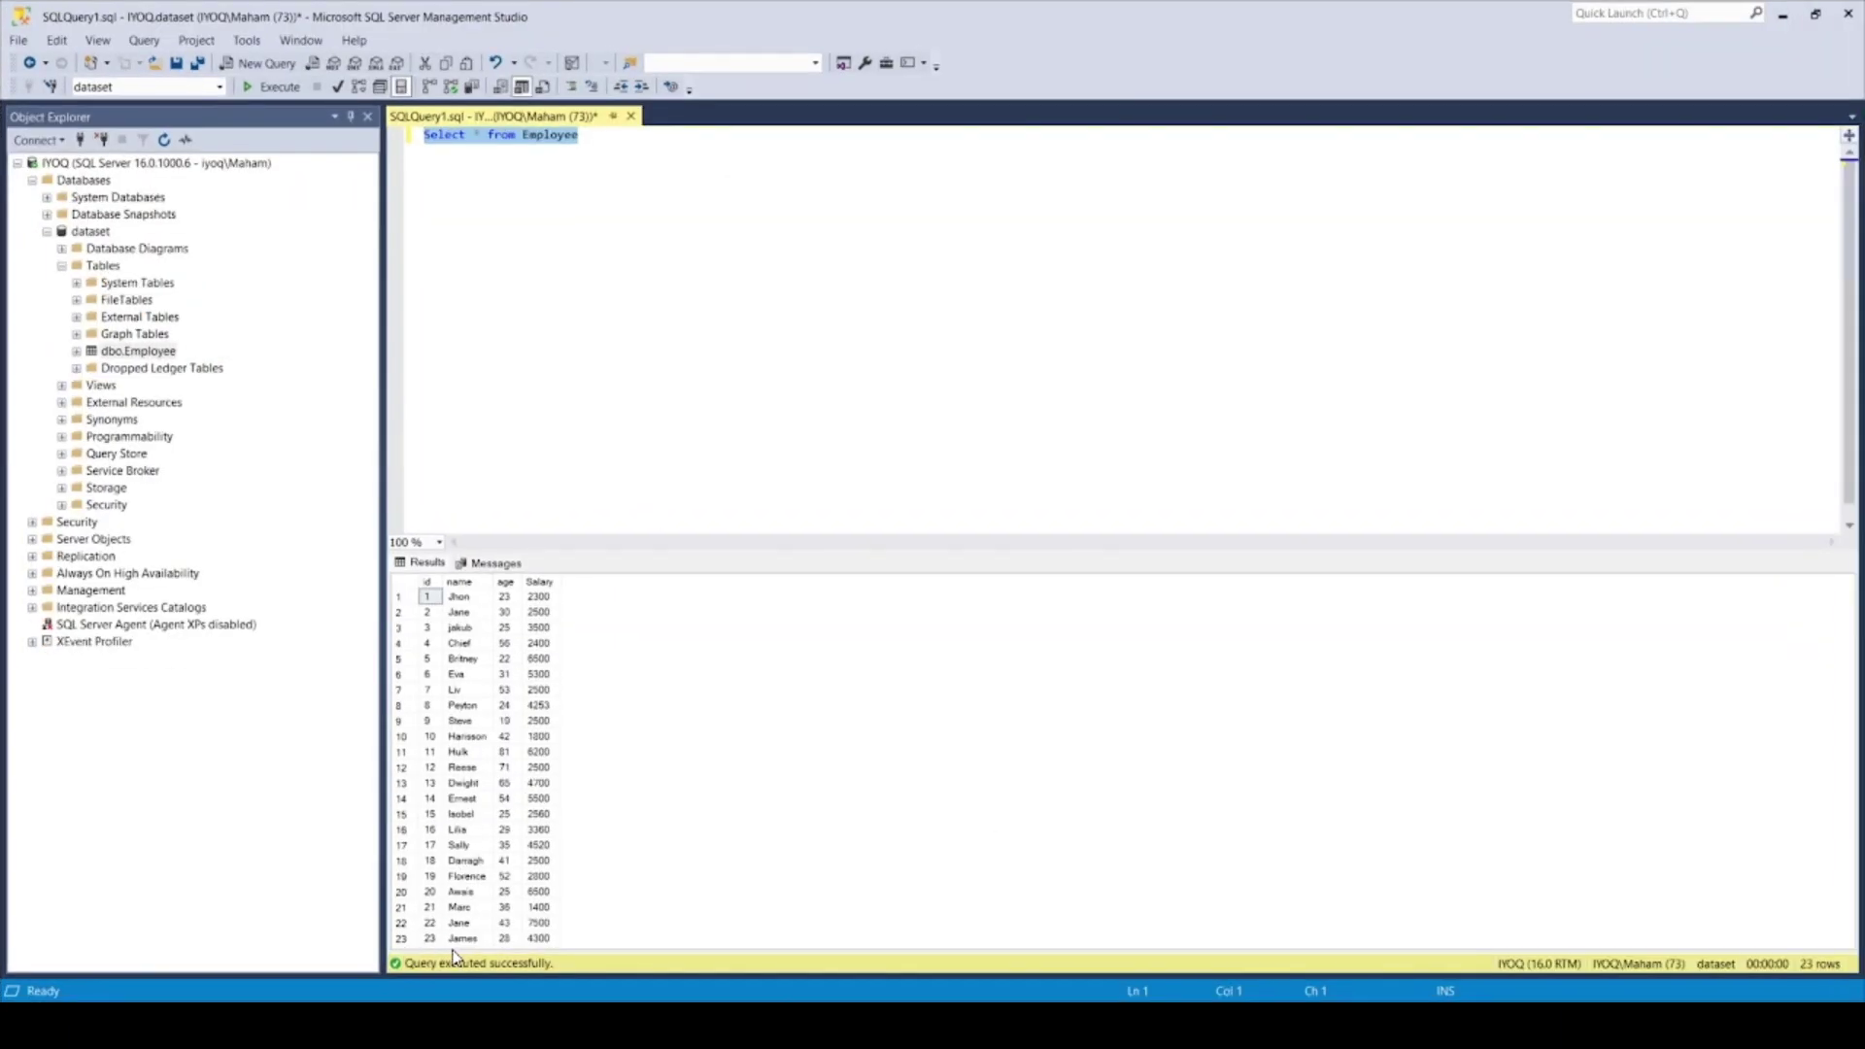
- Open dbo.Employee's top 200 rows and enter id 24 and a name in the new row
right_click(133, 357)
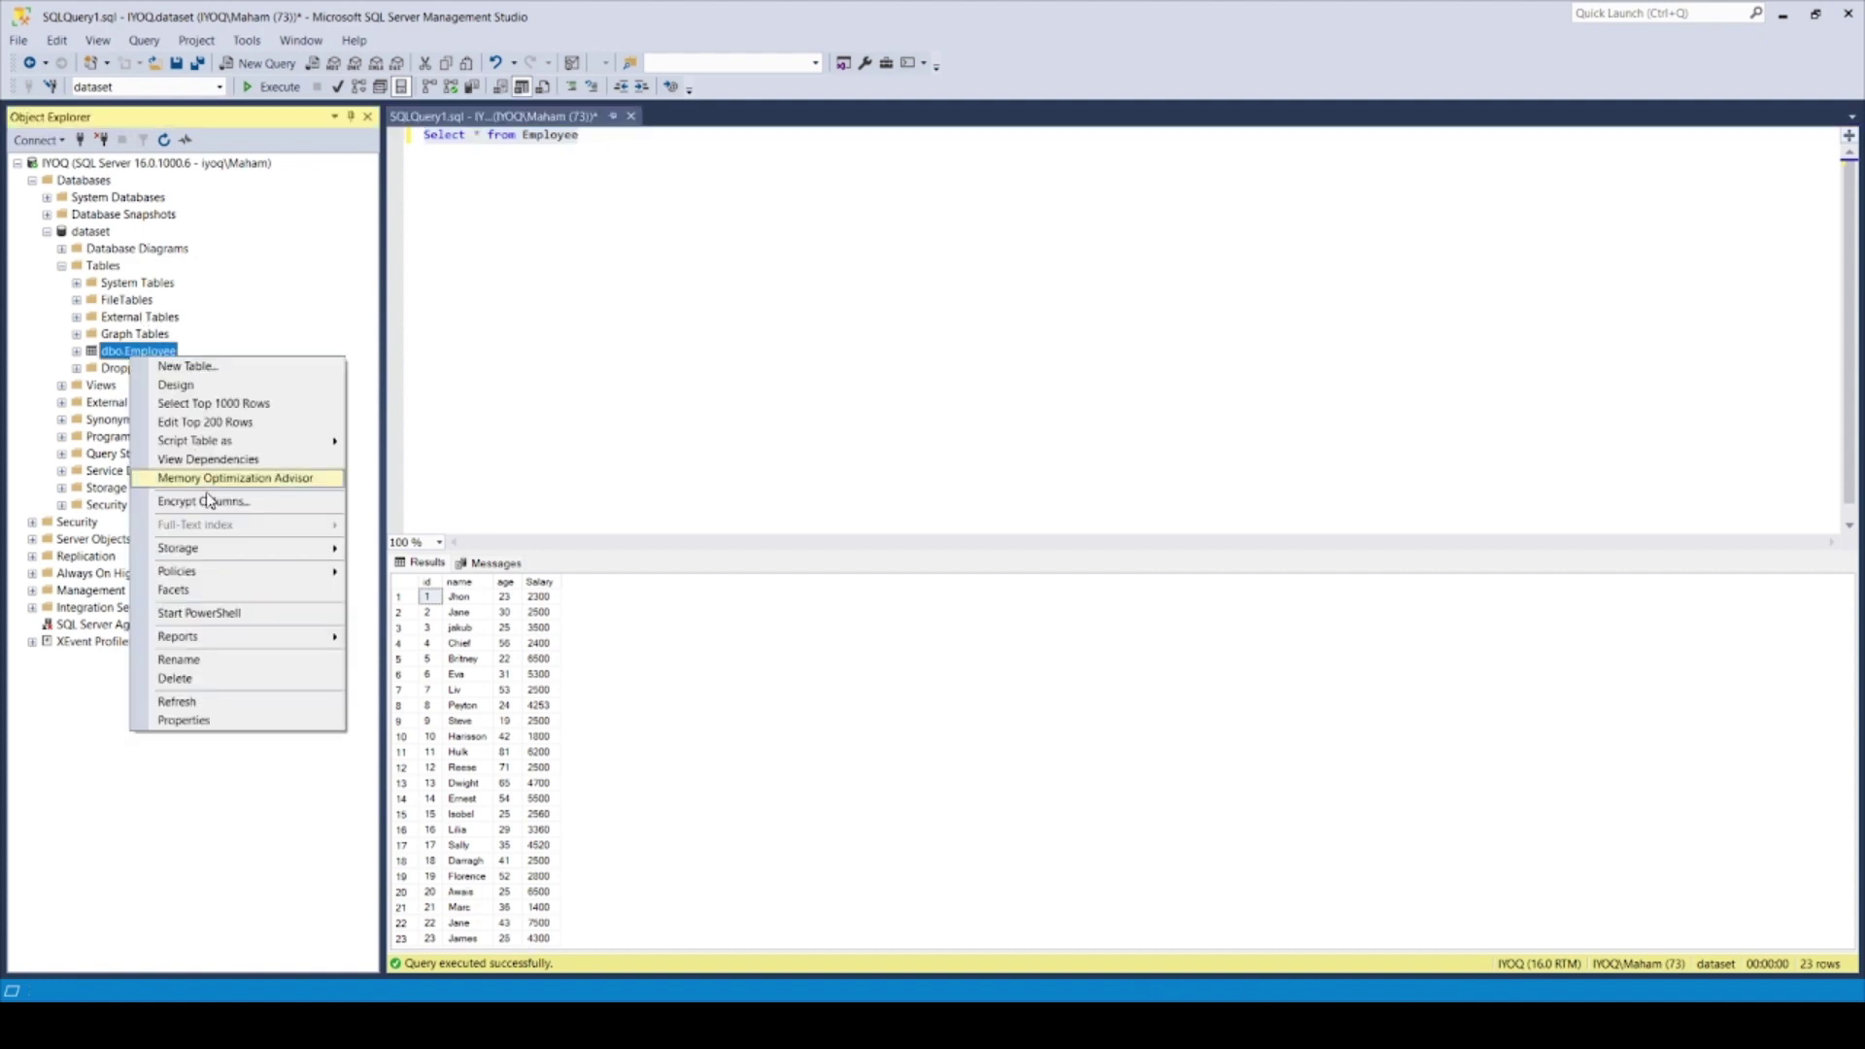
click(206, 422)
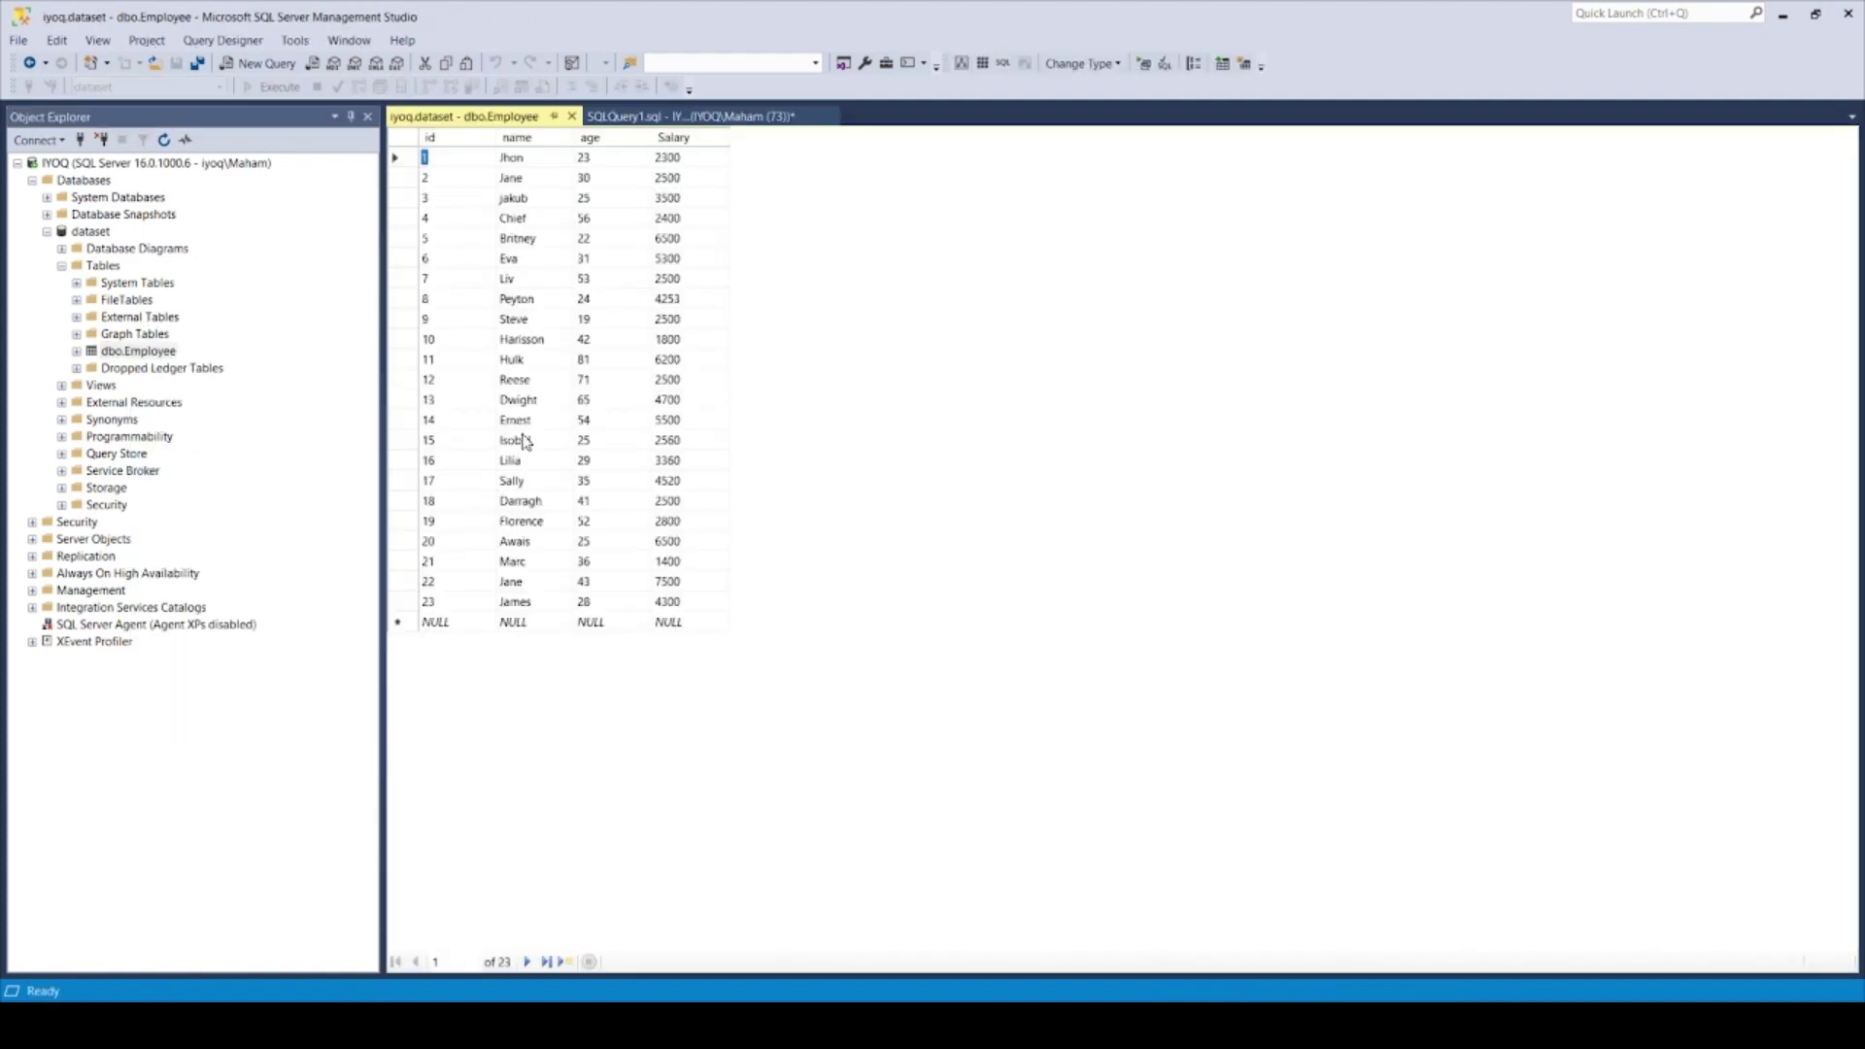
click(442, 623)
text(24)
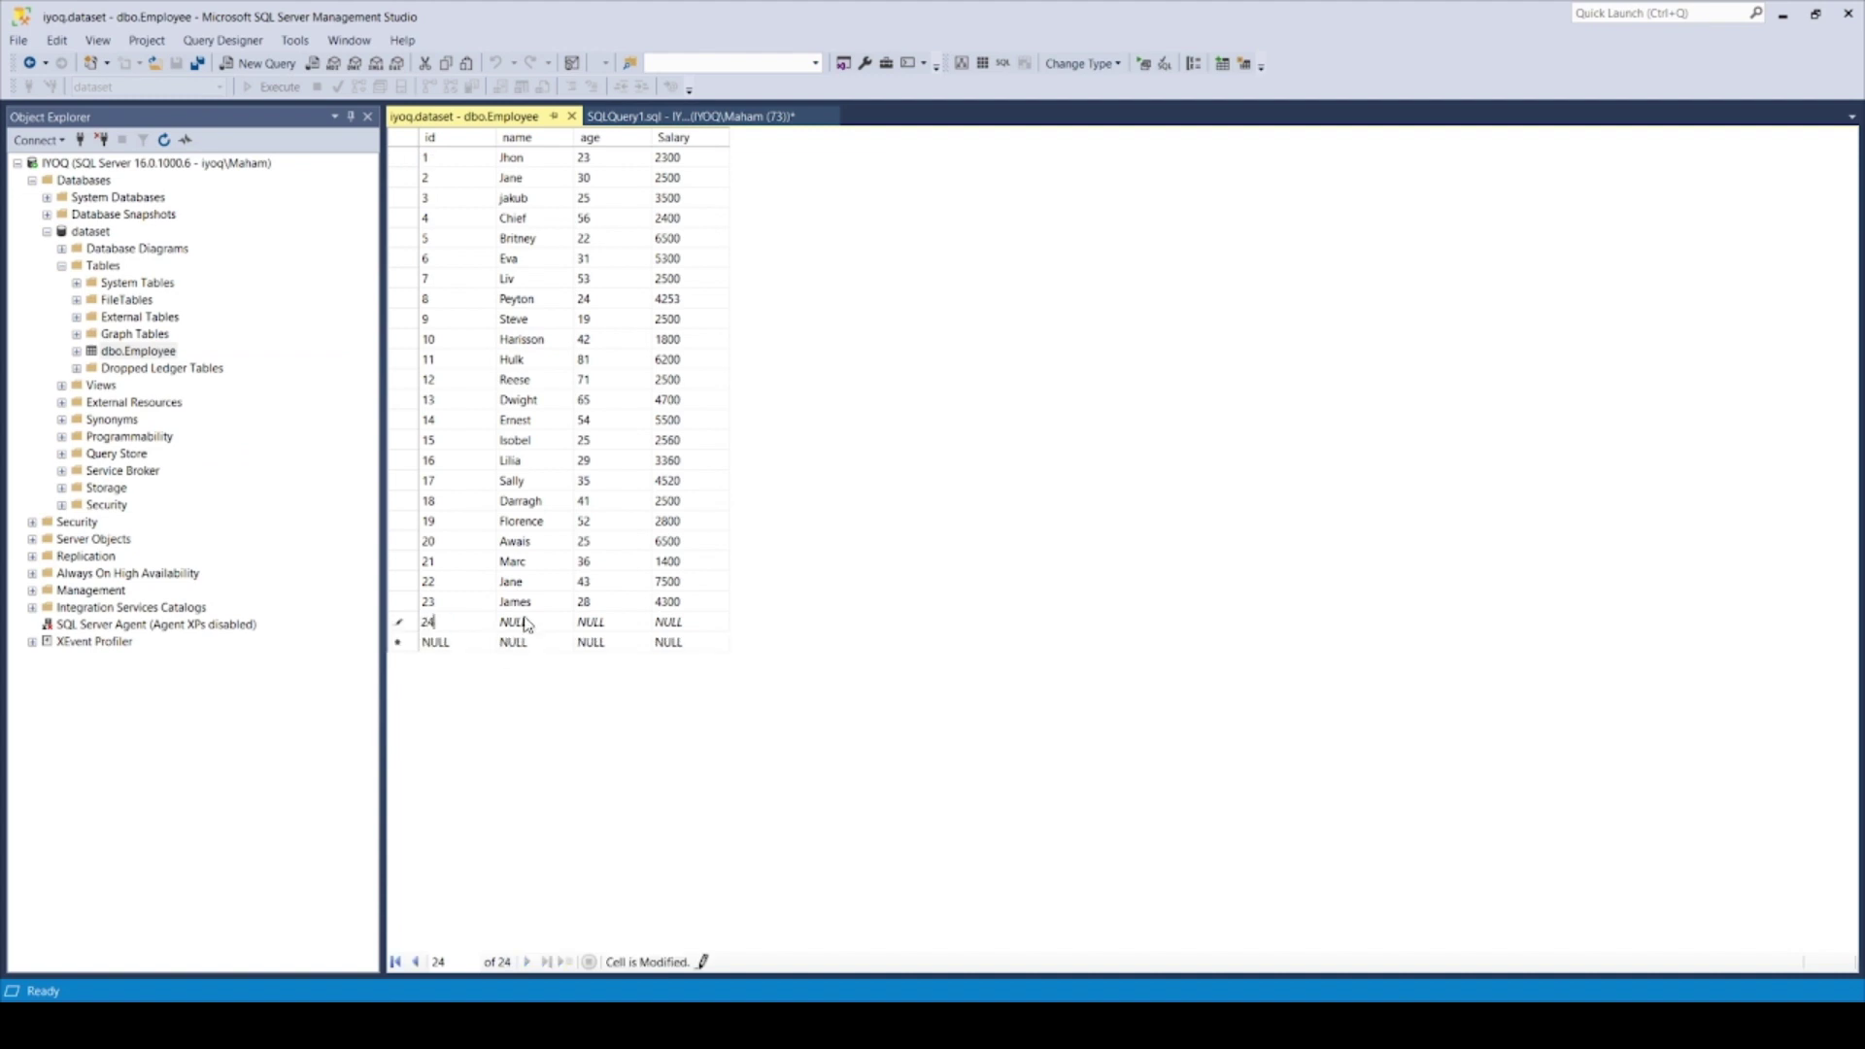
click(523, 623)
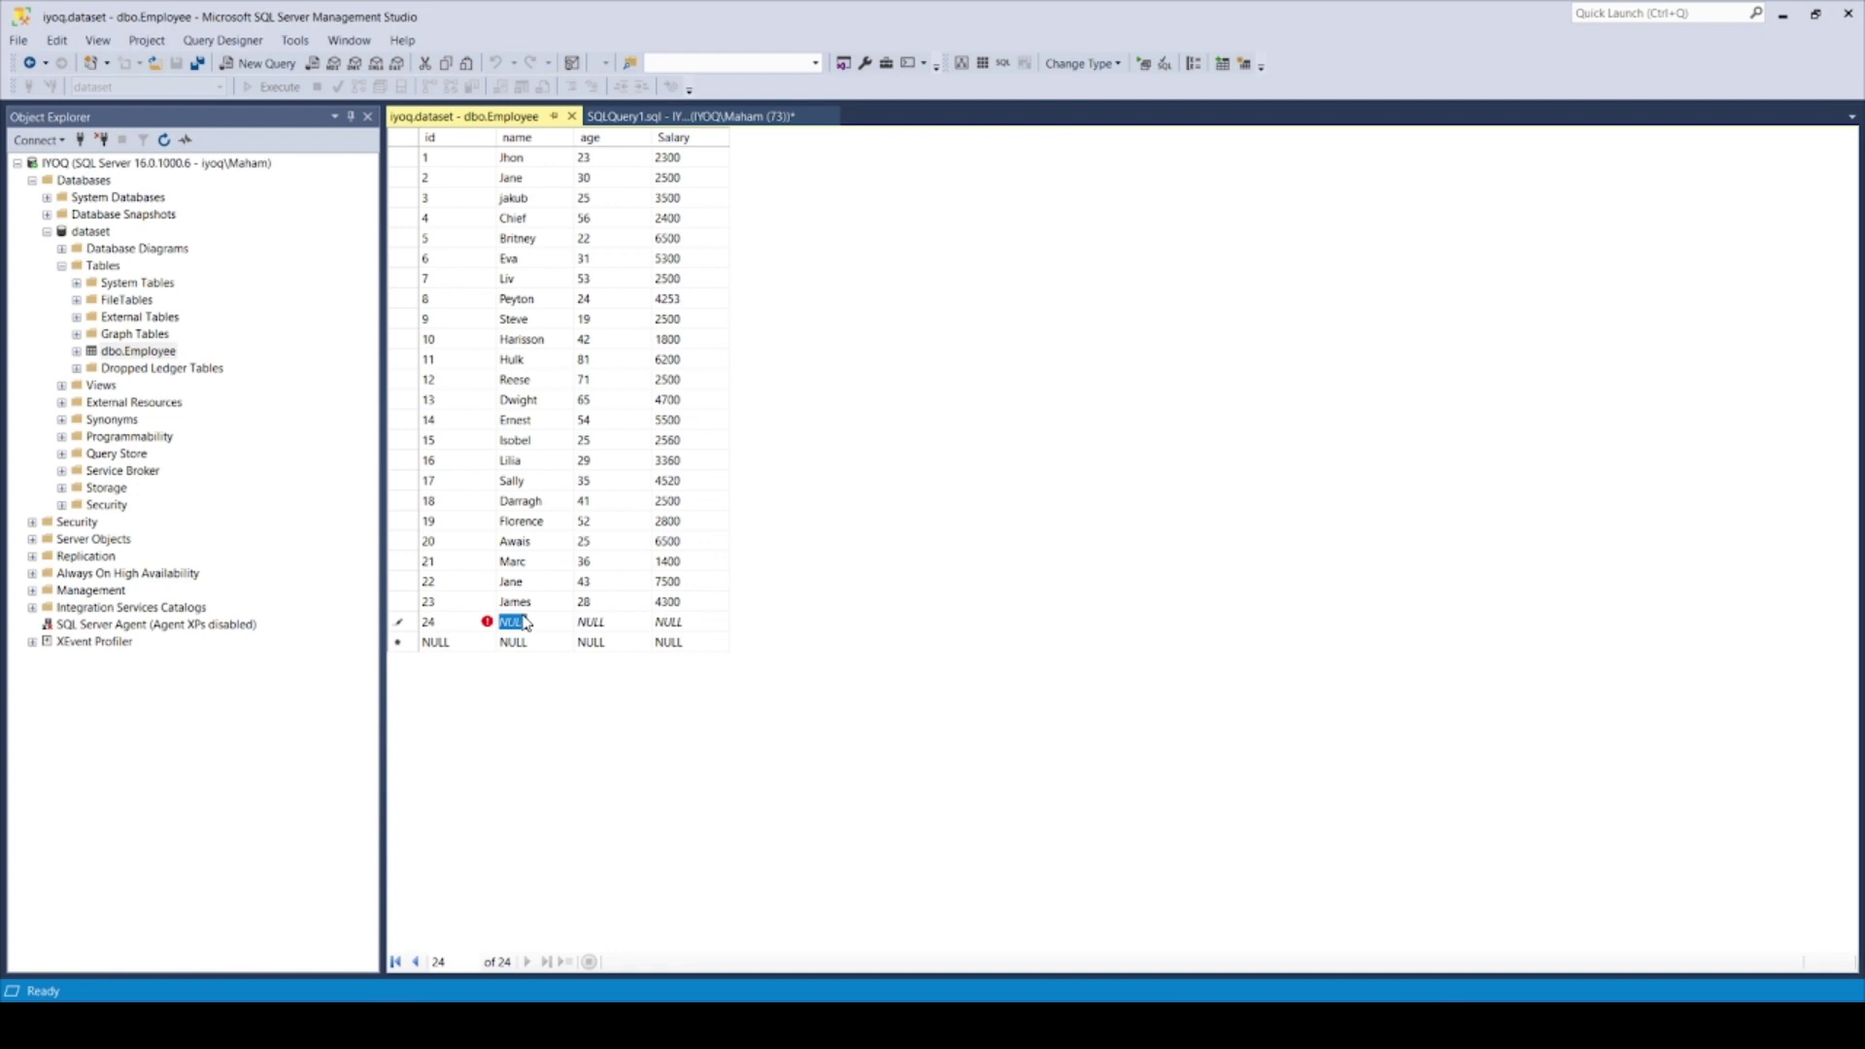
text(Jhon)
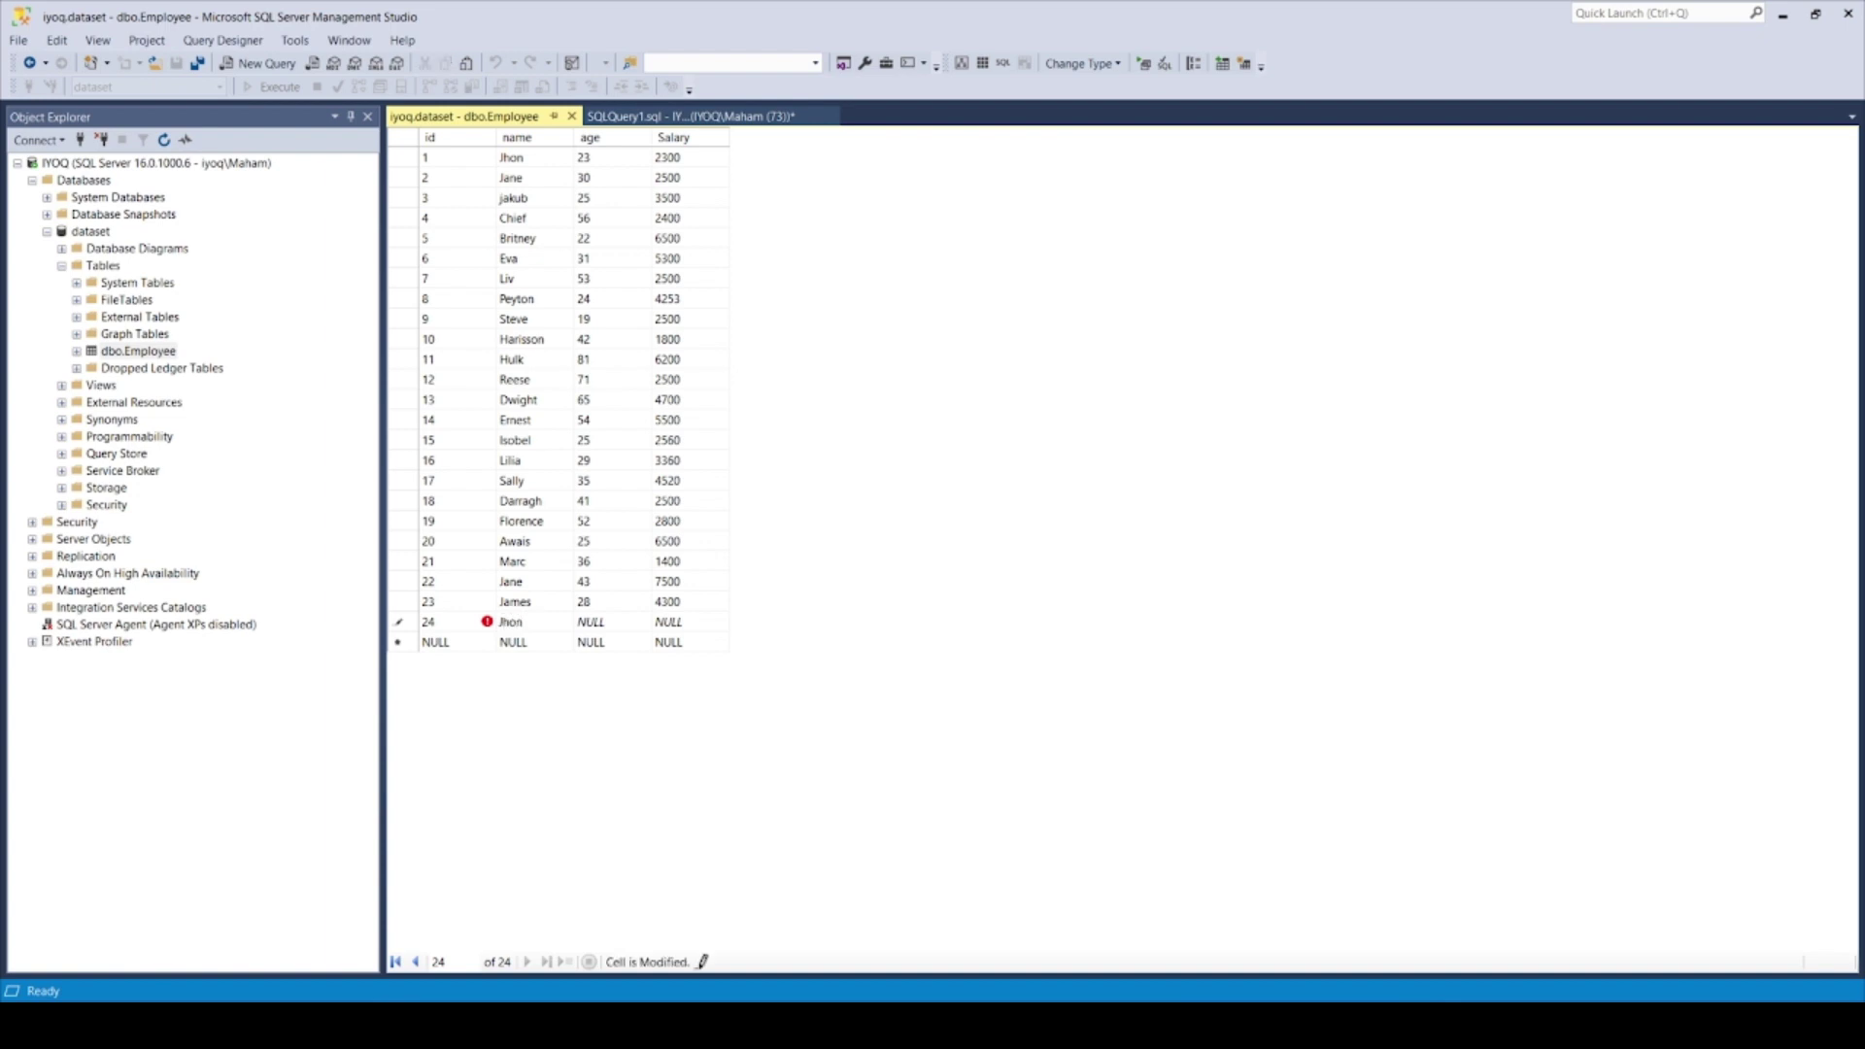
- Give the new row age 32 and Salary 3400, commit it, and return to Qlik Sense
click(608, 621)
text(32)
click(688, 622)
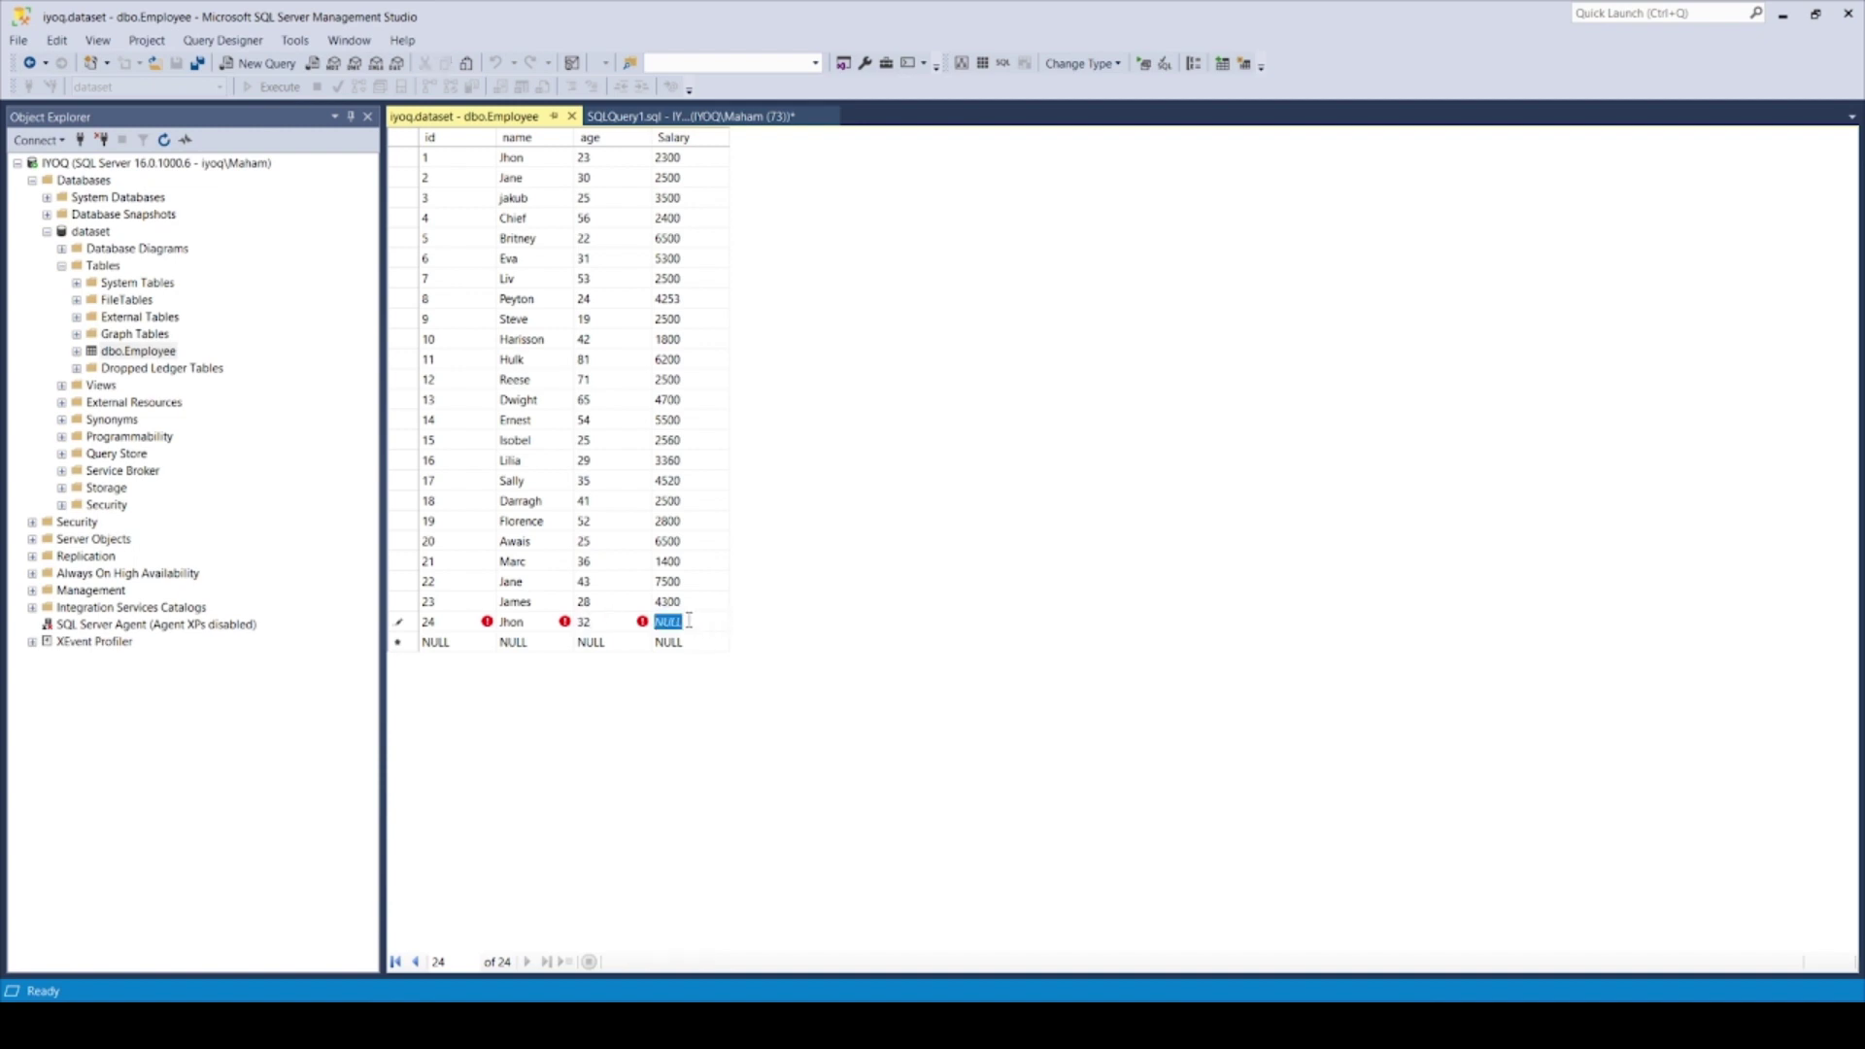
text(3400)
click(588, 643)
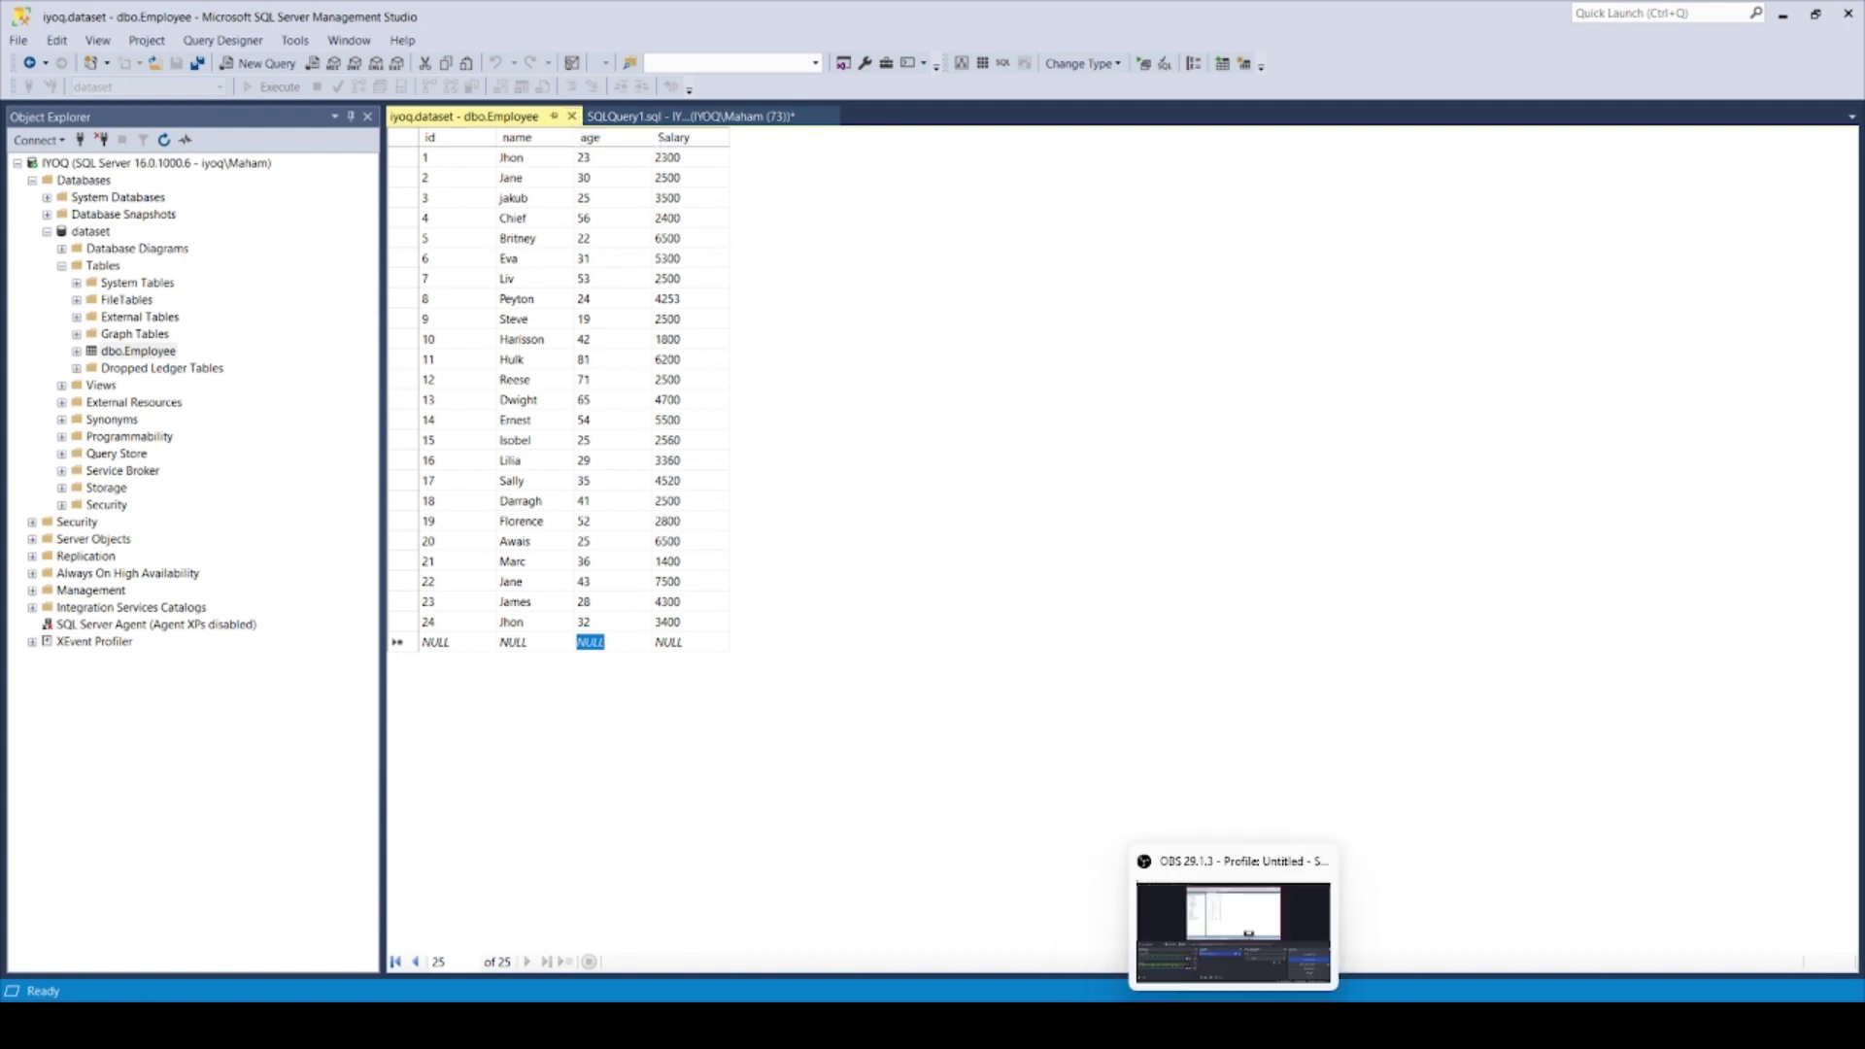
click(1011, 918)
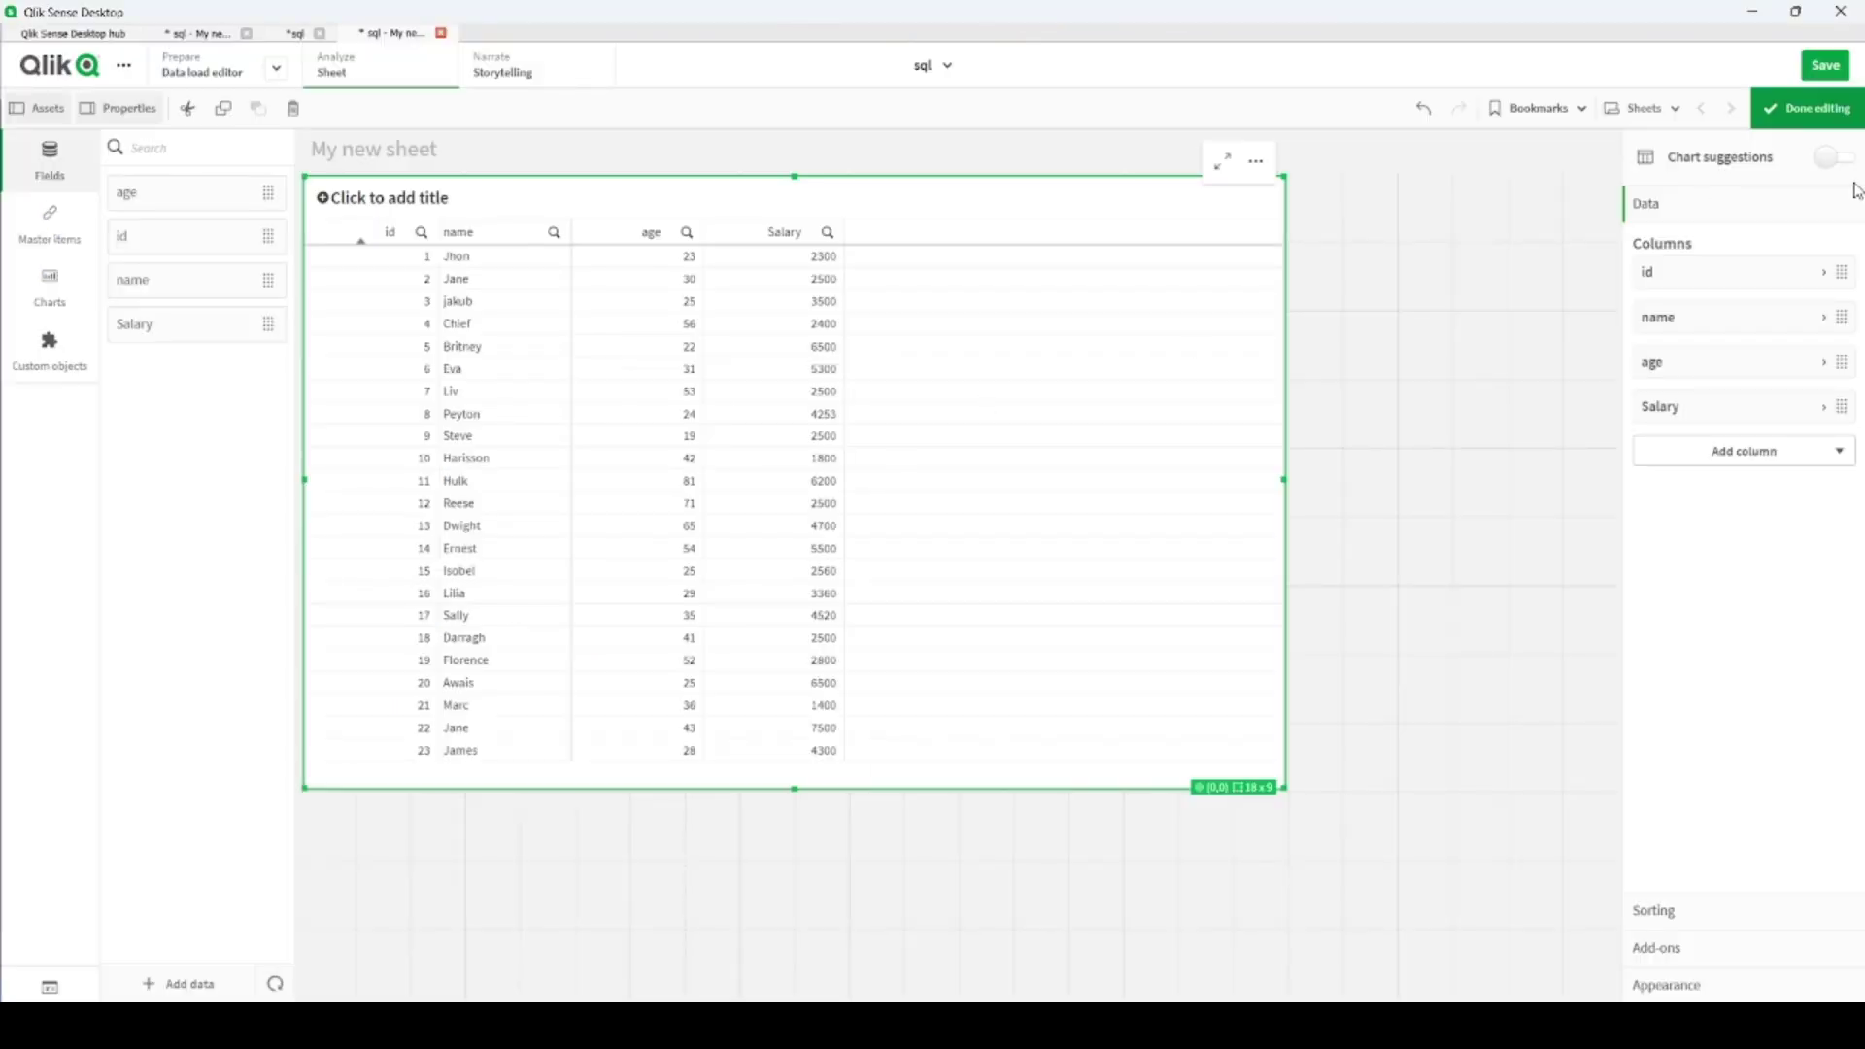
- Reload the data from the Data load editor, fetching 24 Employee rows, and close the report
click(278, 85)
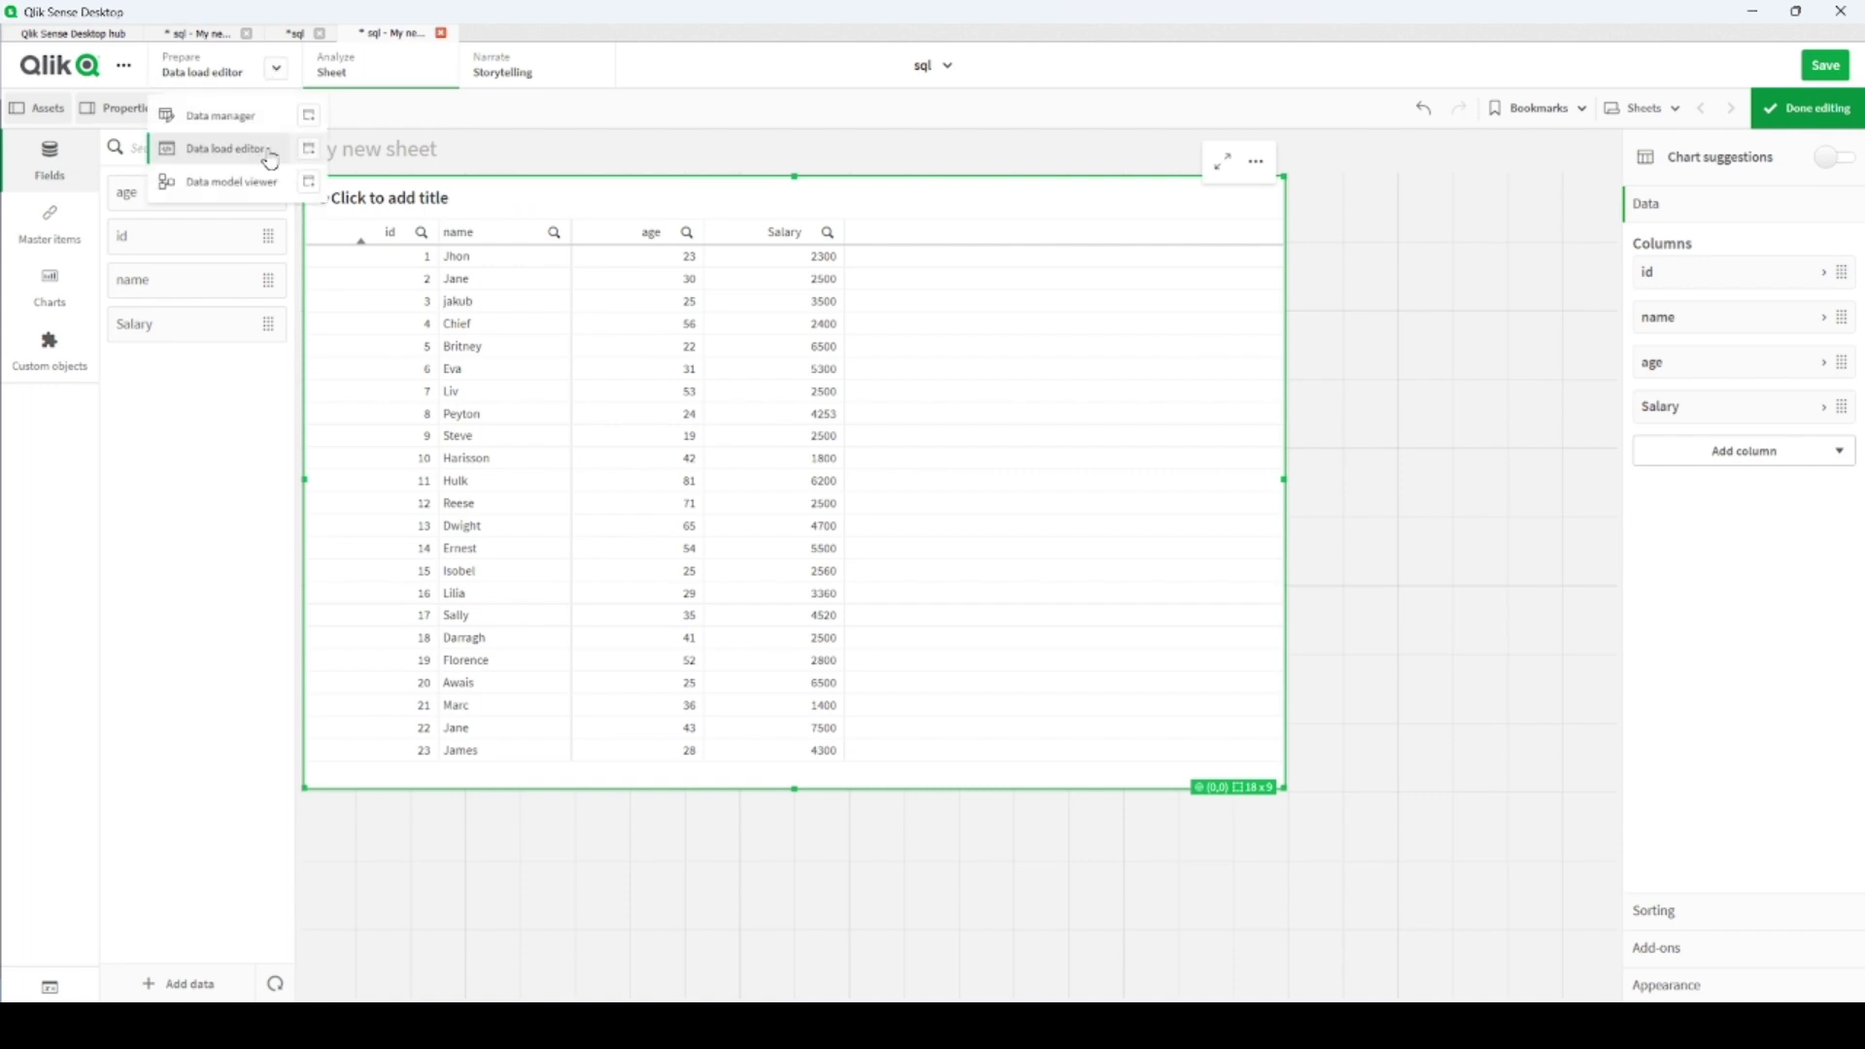
click(265, 148)
click(1814, 108)
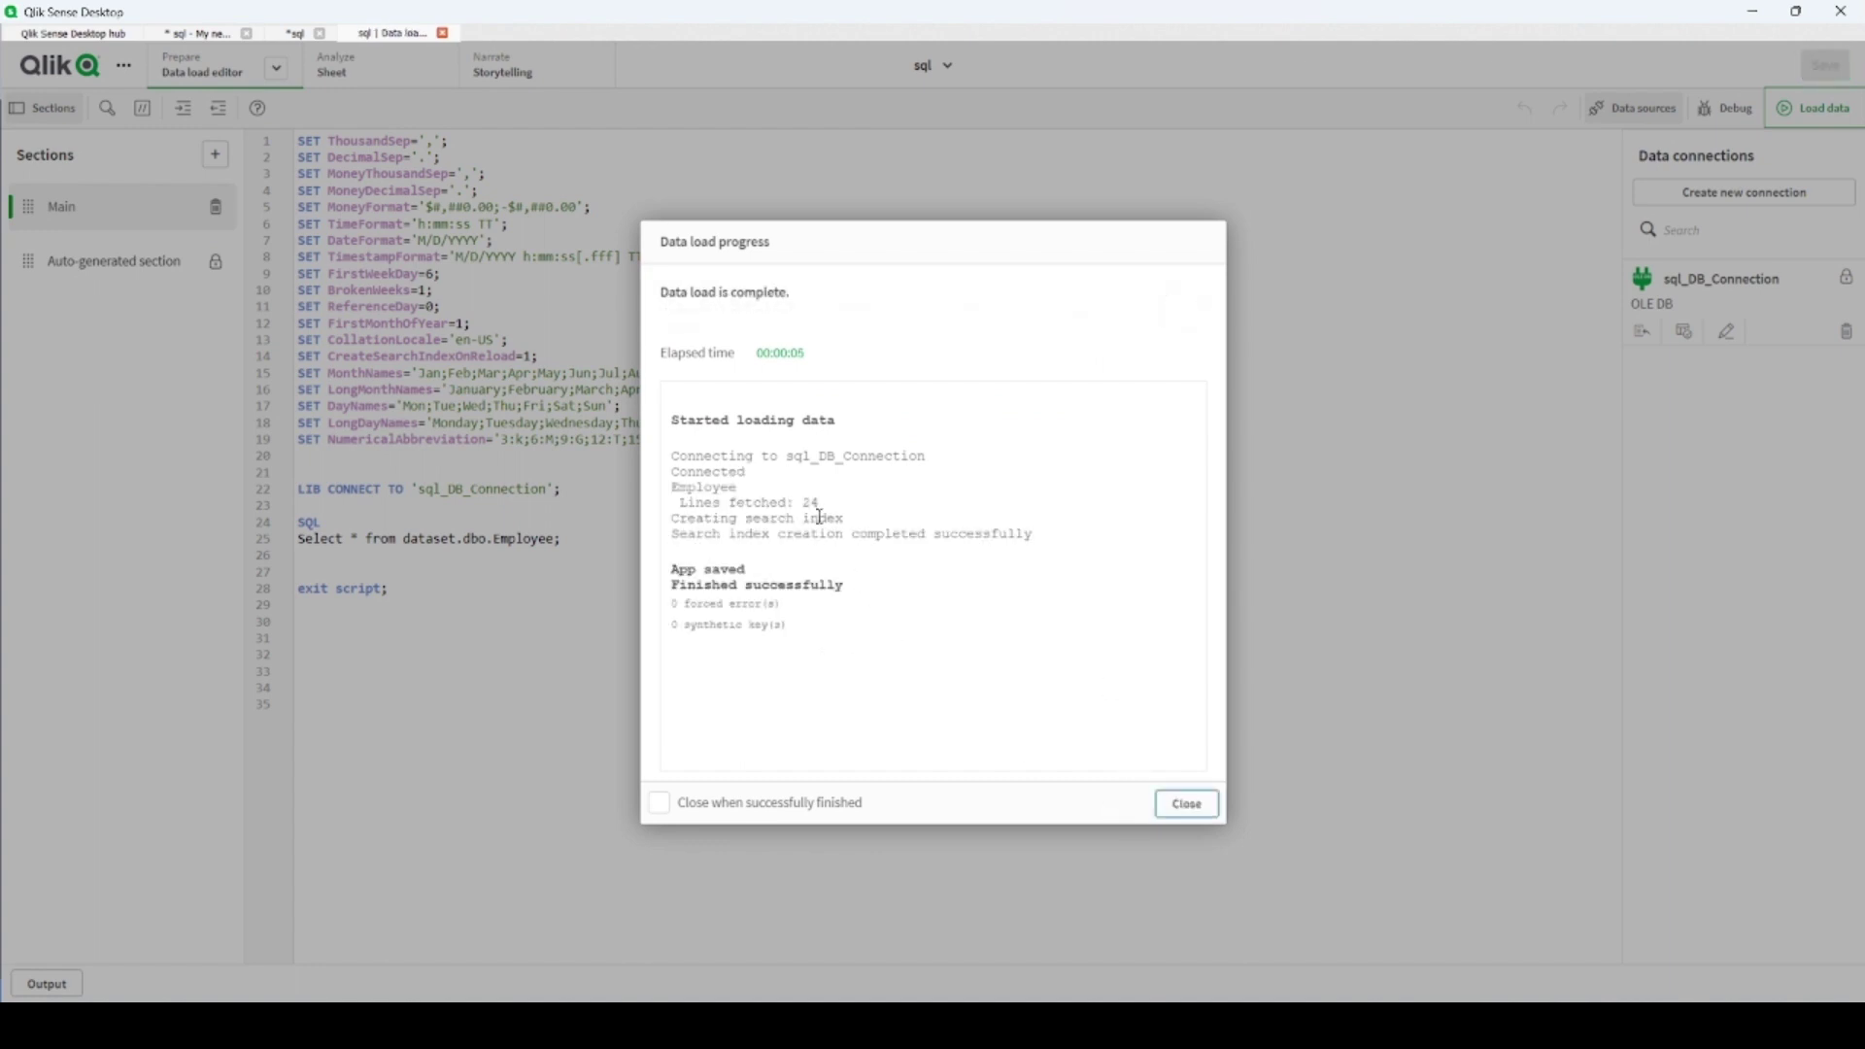
click(1187, 804)
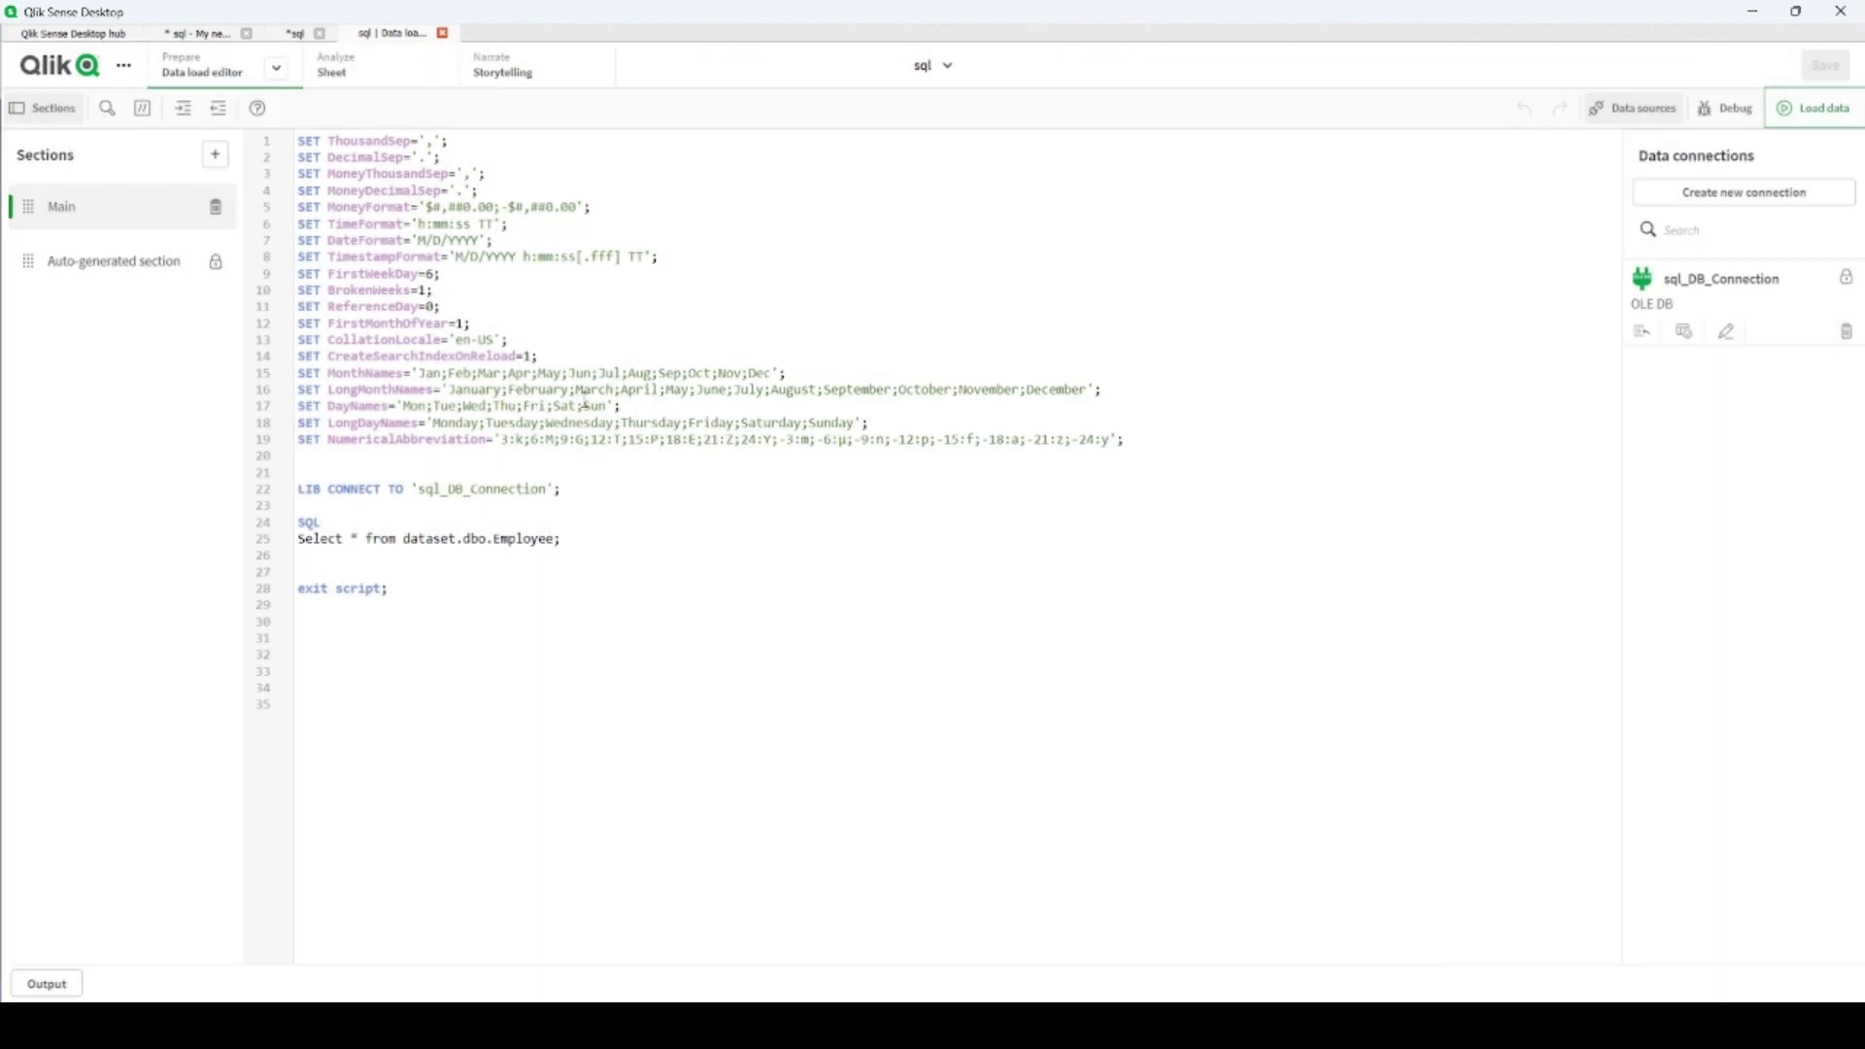
- On My new sheet, stretch the table down until the 24th employee row appears
click(367, 74)
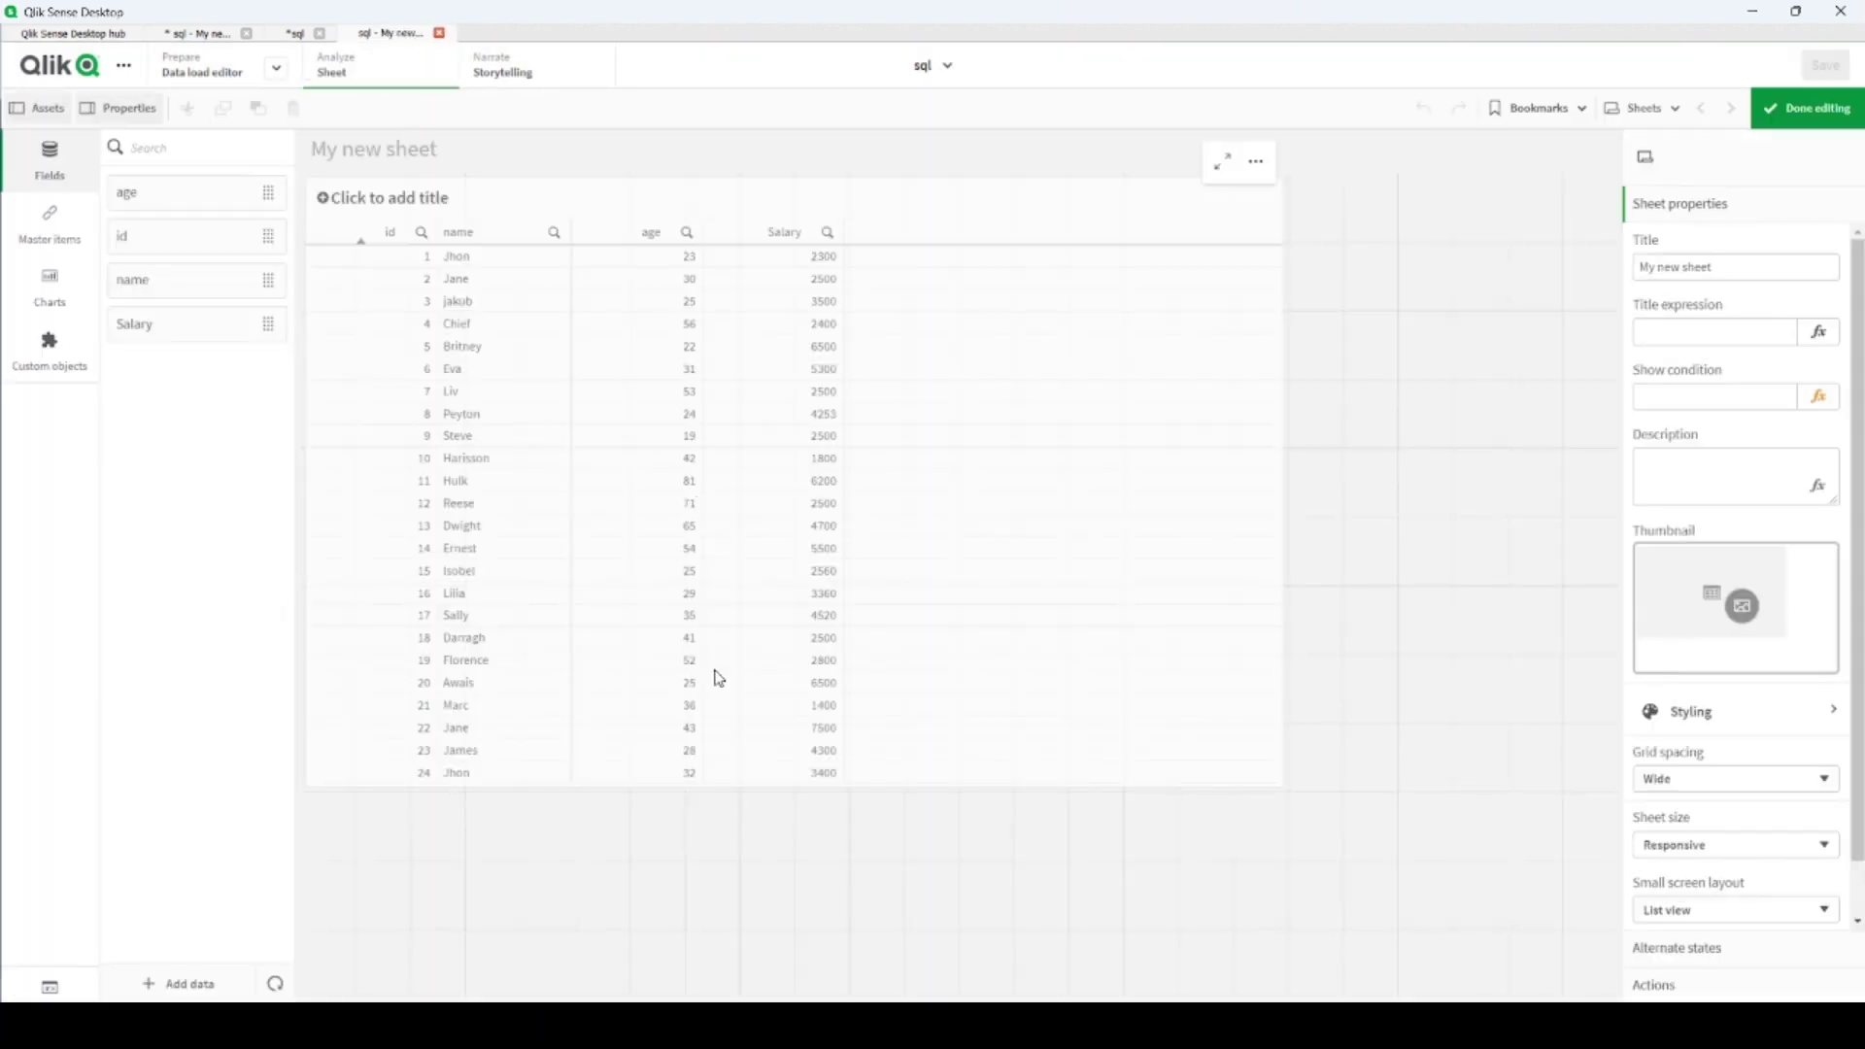
click(1220, 777)
drag(1283, 785, 1295, 949)
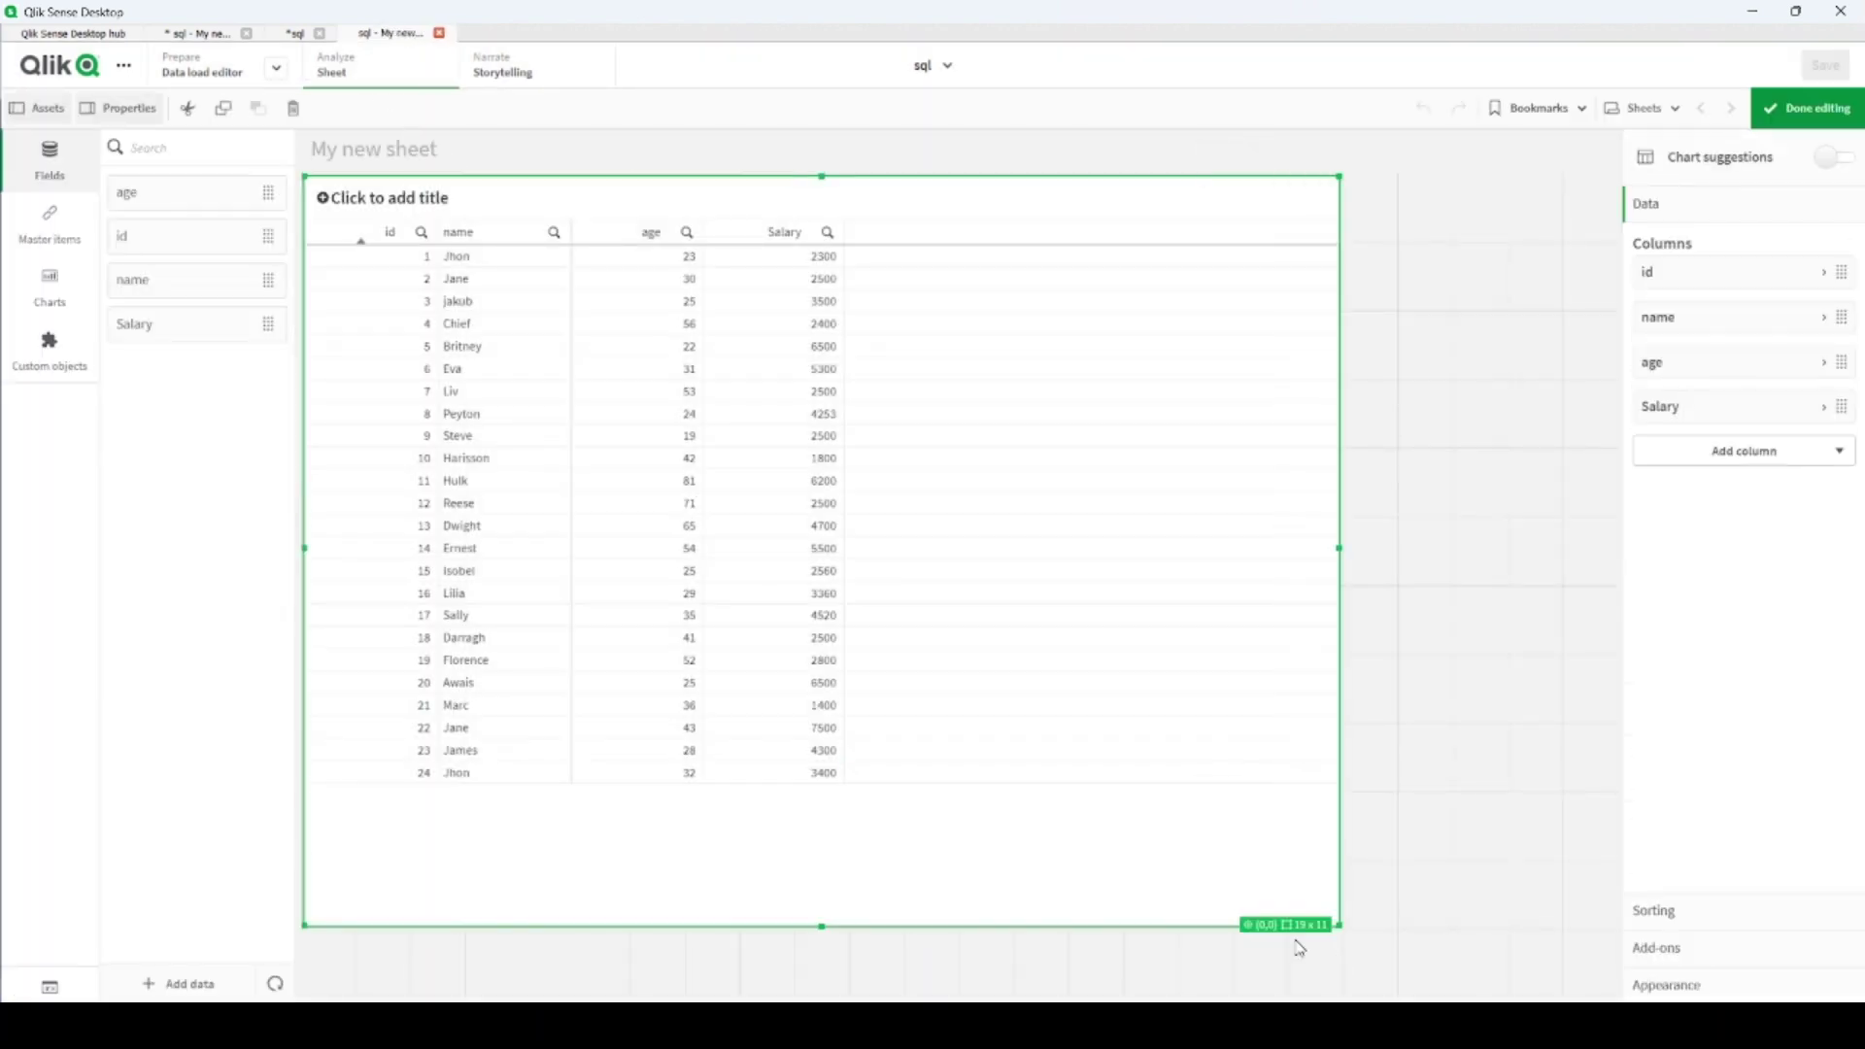